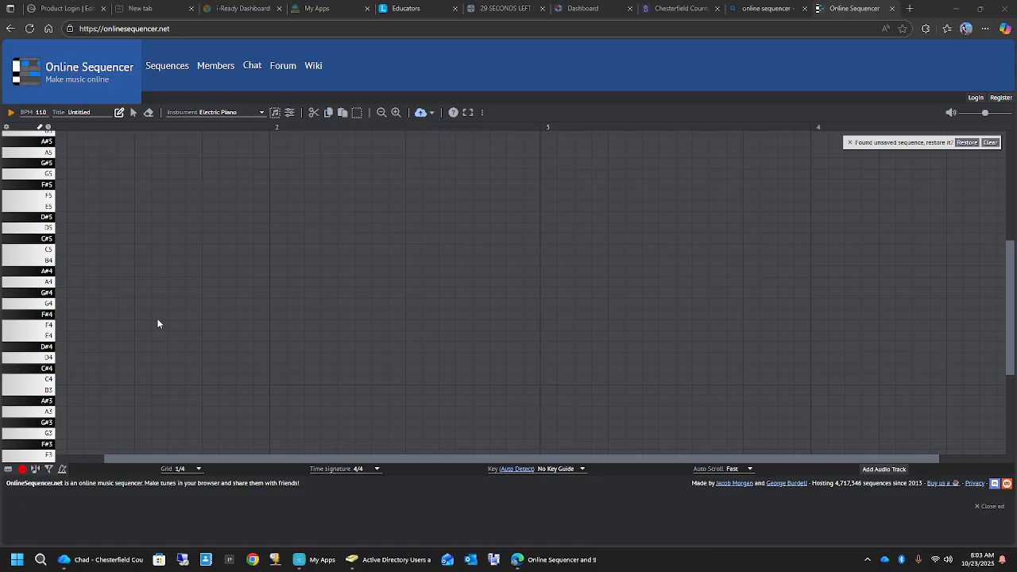
- Place eight evenly spaced Electric Piano B4 notes across measure 1, leaving one empty grid step between them, and play them back
{"action": "left_click_drag", "start_coordinate": [226, 457], "coordinate": [178, 458]}
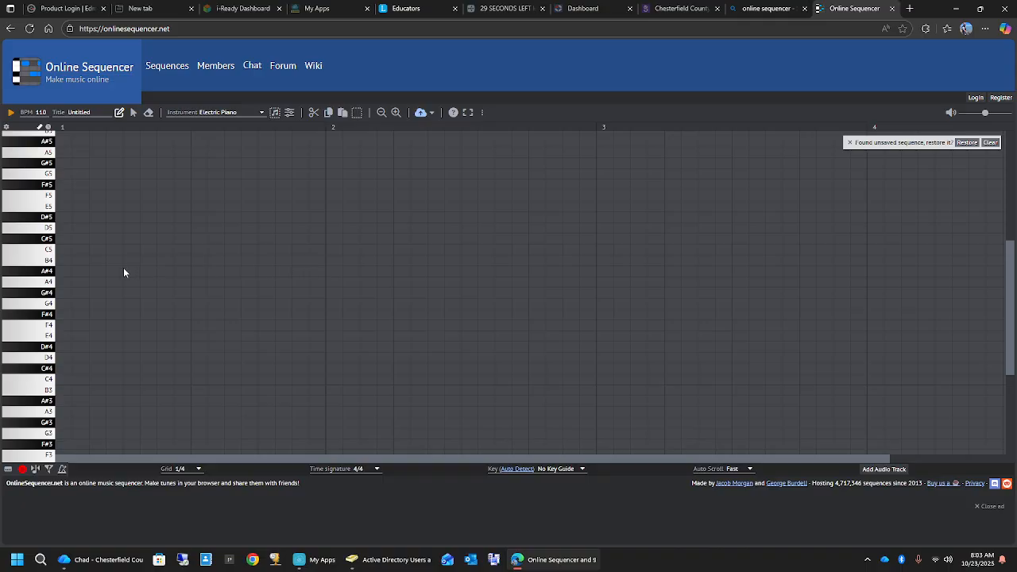
{"action": "left_click", "coordinate": [65, 262]}
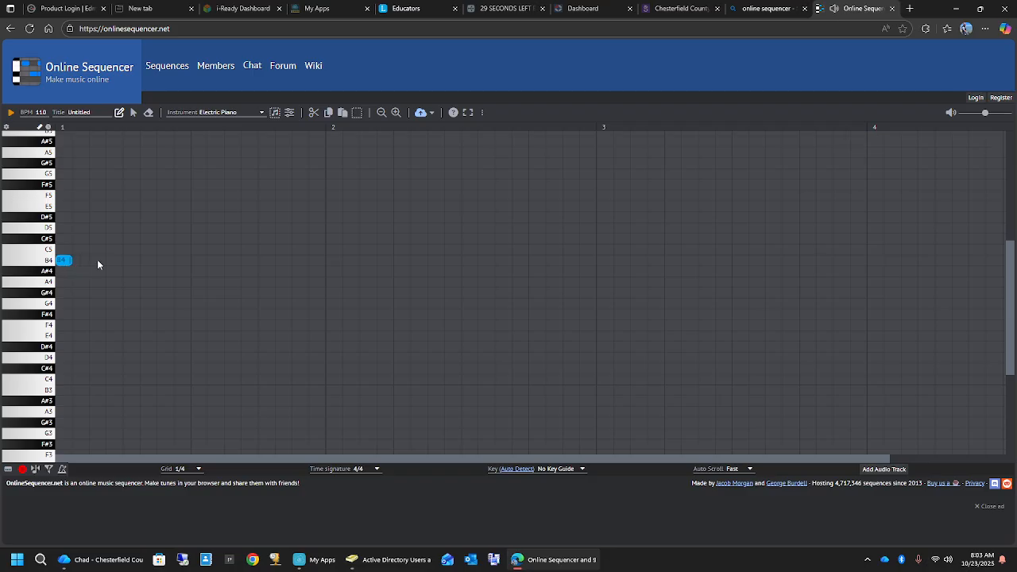
{"action": "left_click", "coordinate": [97, 260]}
{"action": "left_click", "coordinate": [270, 262]}
{"action": "left_click", "coordinate": [302, 262]}
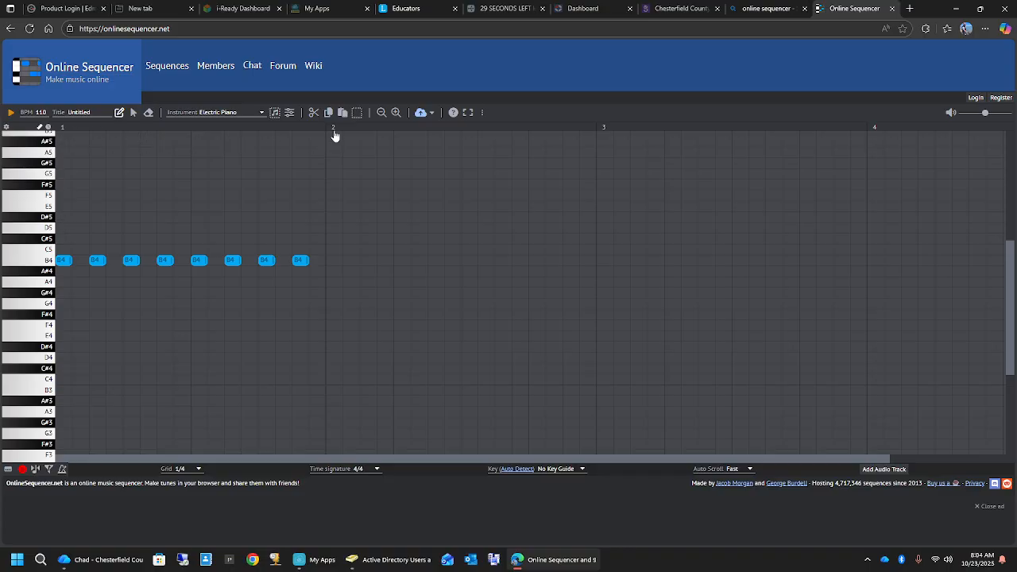
{"action": "left_click", "coordinate": [11, 117]}
{"action": "left_click", "coordinate": [11, 117]}
- Delete every second B4 note so only the four main-beat notes remain in measure 1, and play the result
{"action": "right_click", "coordinate": [101, 262]}
{"action": "right_click", "coordinate": [165, 261]}
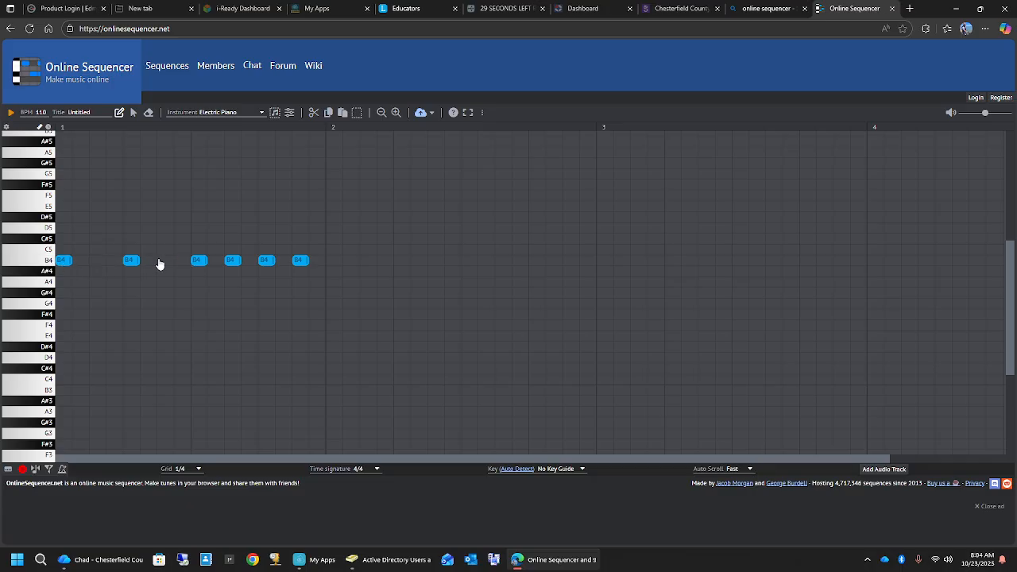
{"action": "right_click", "coordinate": [232, 262]}
{"action": "left_click", "coordinate": [12, 113]}
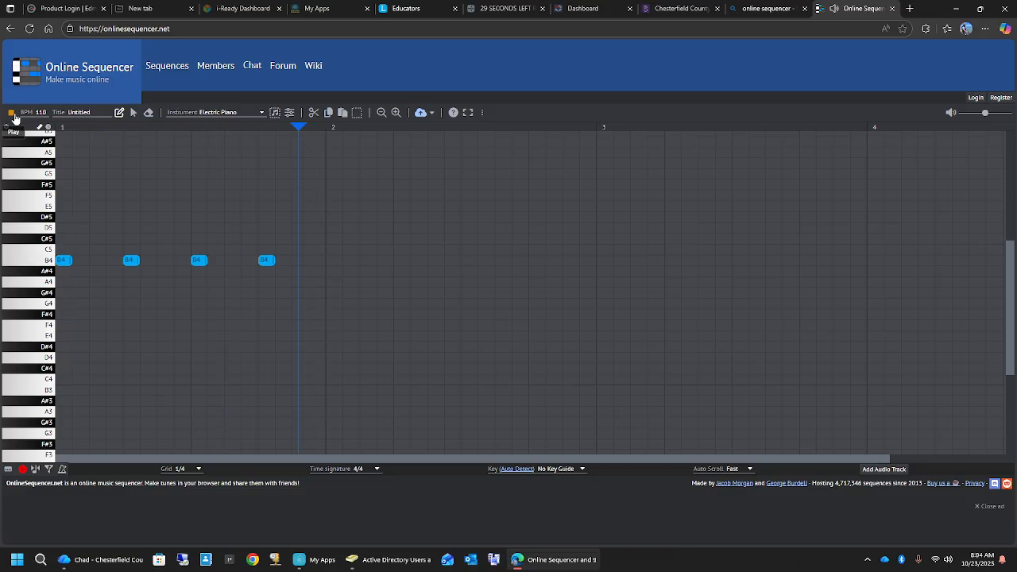
{"action": "left_click", "coordinate": [12, 114]}
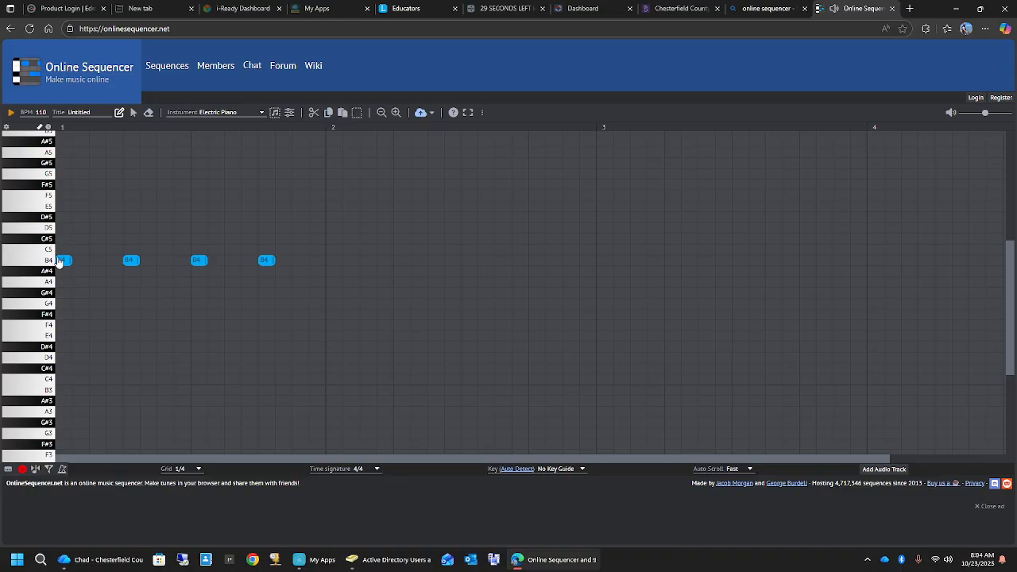
- Delete the last three B4 notes from measure 1, keeping only the one on the first beat
{"action": "right_click", "coordinate": [132, 260]}
{"action": "right_click", "coordinate": [198, 259]}
{"action": "right_click", "coordinate": [267, 260]}
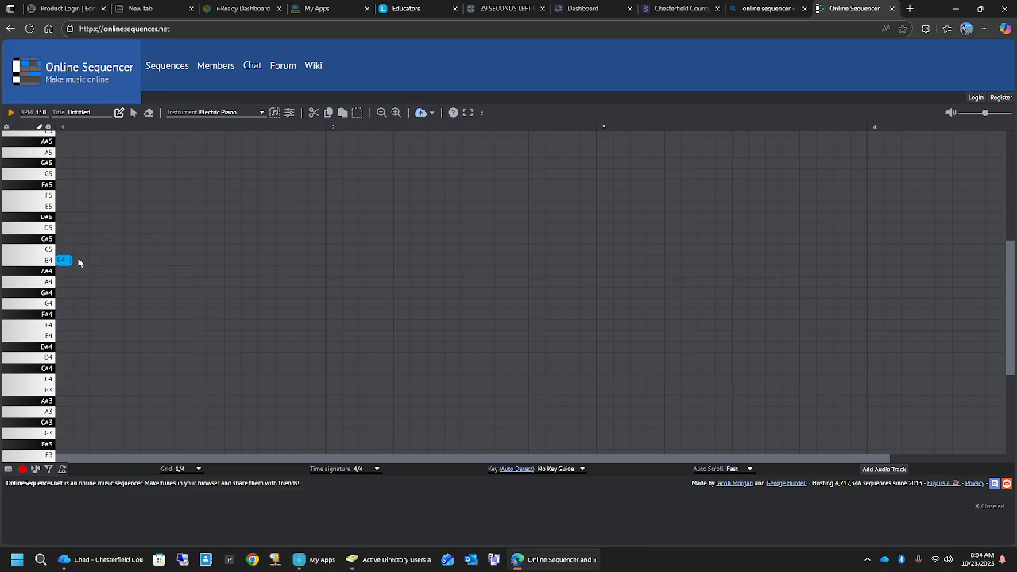
- Lengthen the single B4 note to fill all of measure 1, play it back and remove it from the grid
{"action": "mouse_move", "coordinate": [69, 260]}
{"action": "left_mouse_down"}
{"action": "mouse_move", "coordinate": [176, 263]}
{"action": "mouse_move", "coordinate": [73, 262]}
{"action": "left_mouse_up"}
{"action": "left_click_drag", "start_coordinate": [68, 263], "coordinate": [322, 266]}
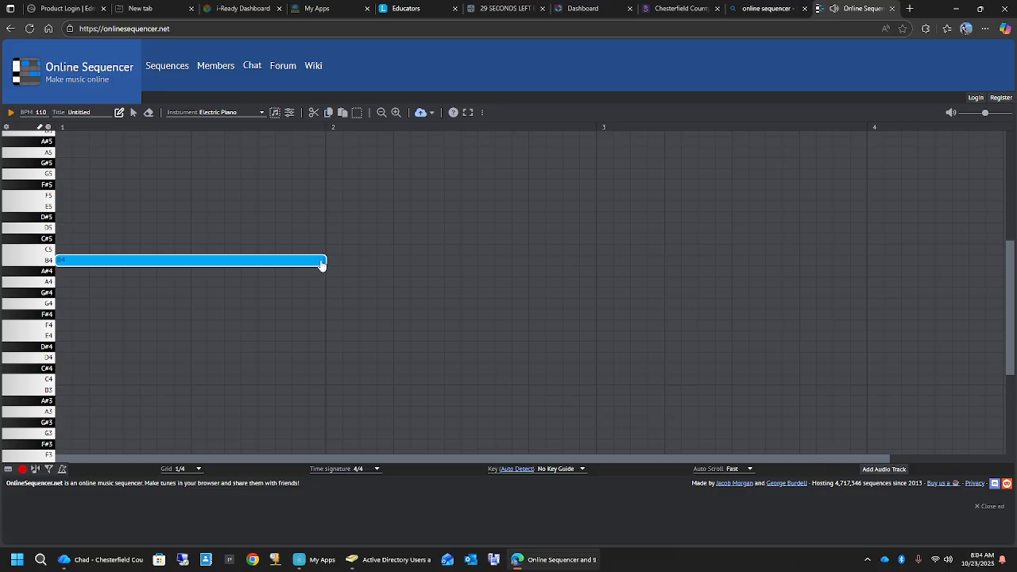
{"action": "left_click", "coordinate": [12, 113]}
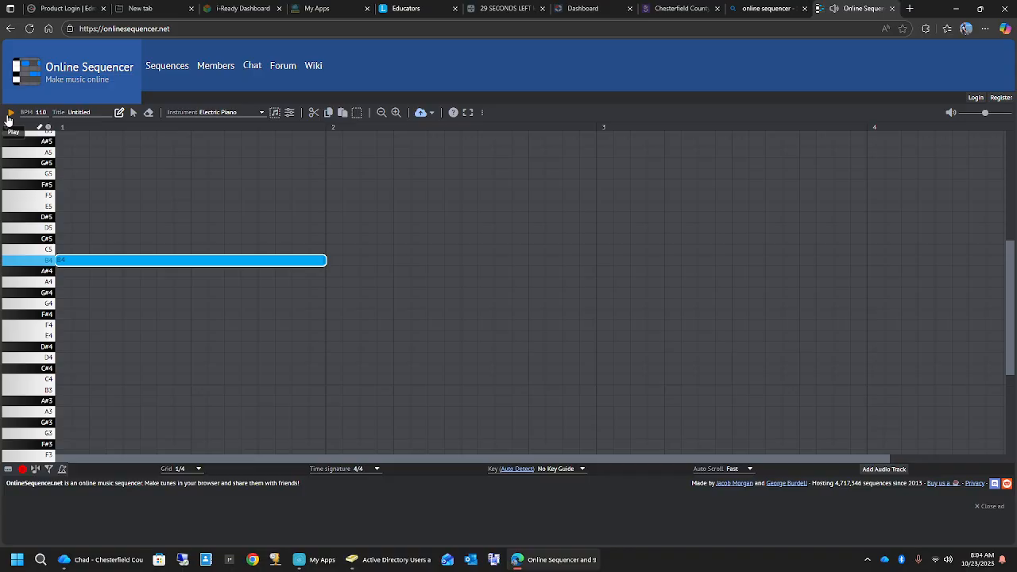
{"action": "left_click", "coordinate": [91, 261]}
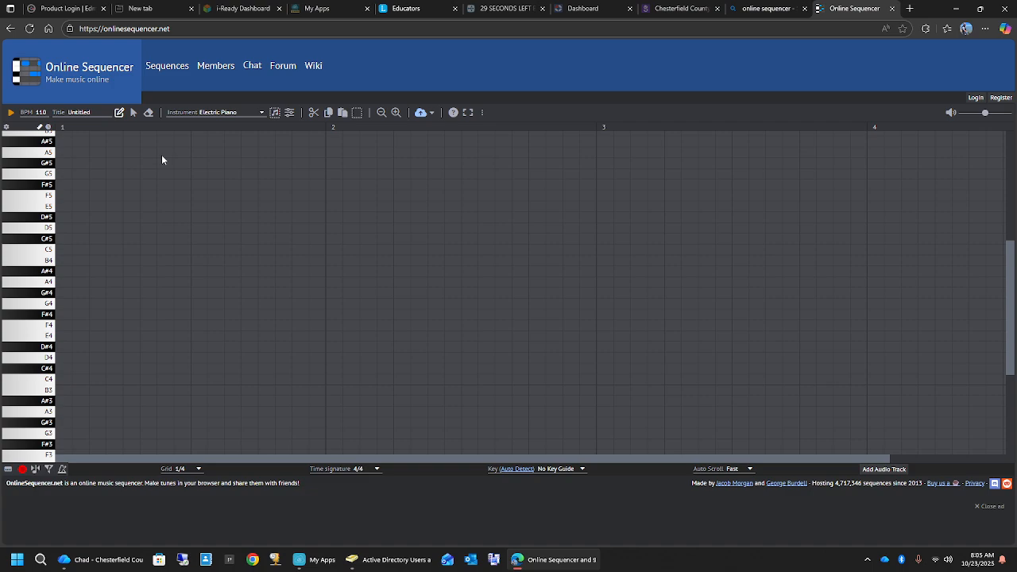
- Set the instrument to Electric Drum Kit and look through its percussion sounds
{"action": "left_click", "coordinate": [259, 118]}
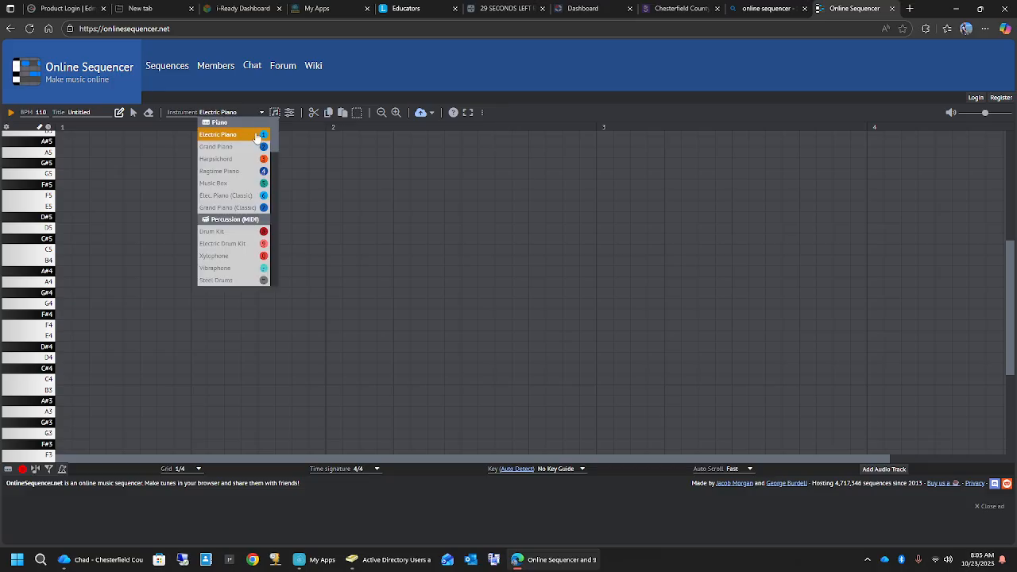
{"action": "left_click", "coordinate": [217, 244]}
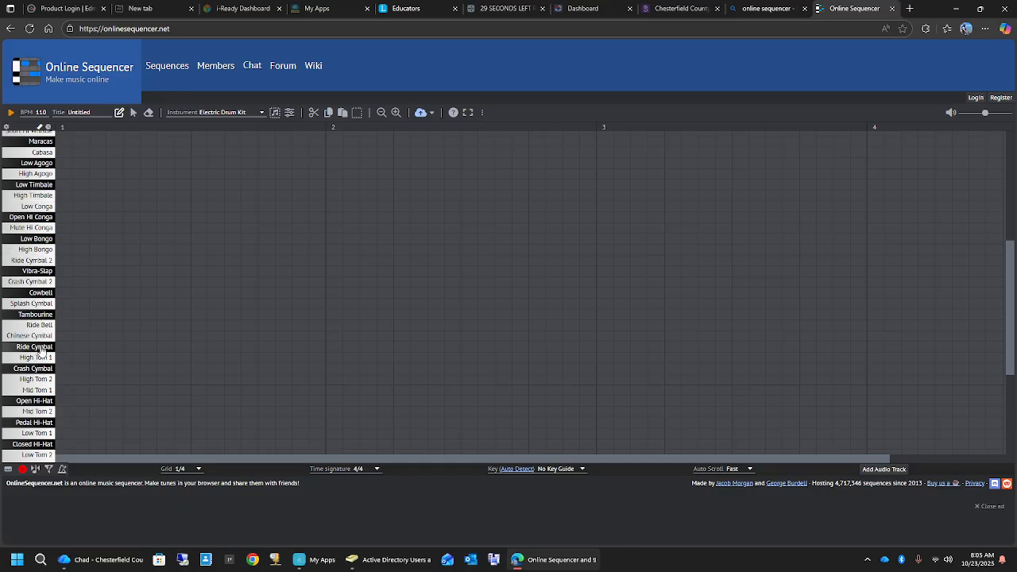
{"action": "scroll", "coordinate": [306, 354], "scroll_direction": "down", "scroll_amount": 4}
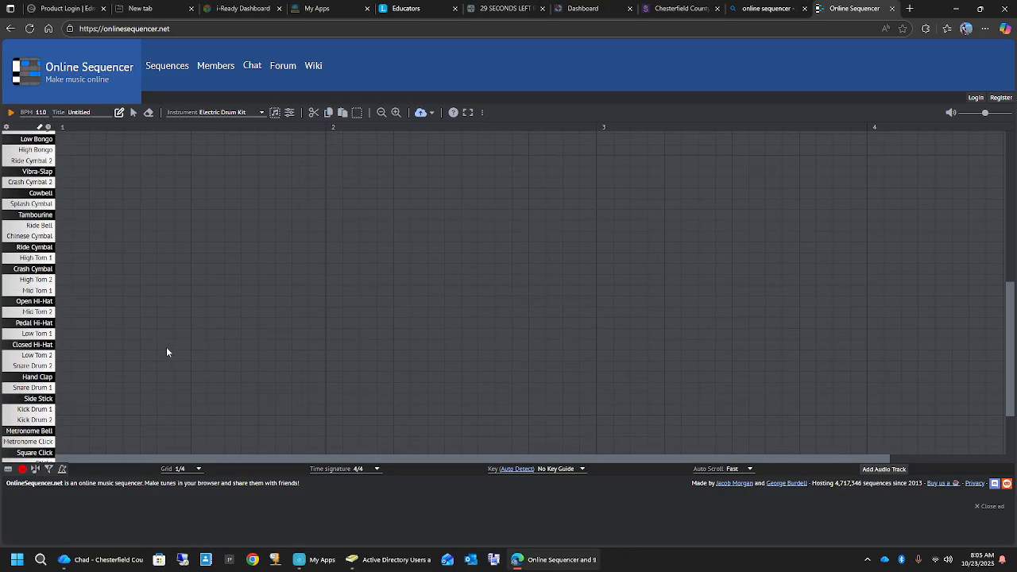
{"action": "scroll", "coordinate": [72, 358], "scroll_direction": "up", "scroll_amount": 2}
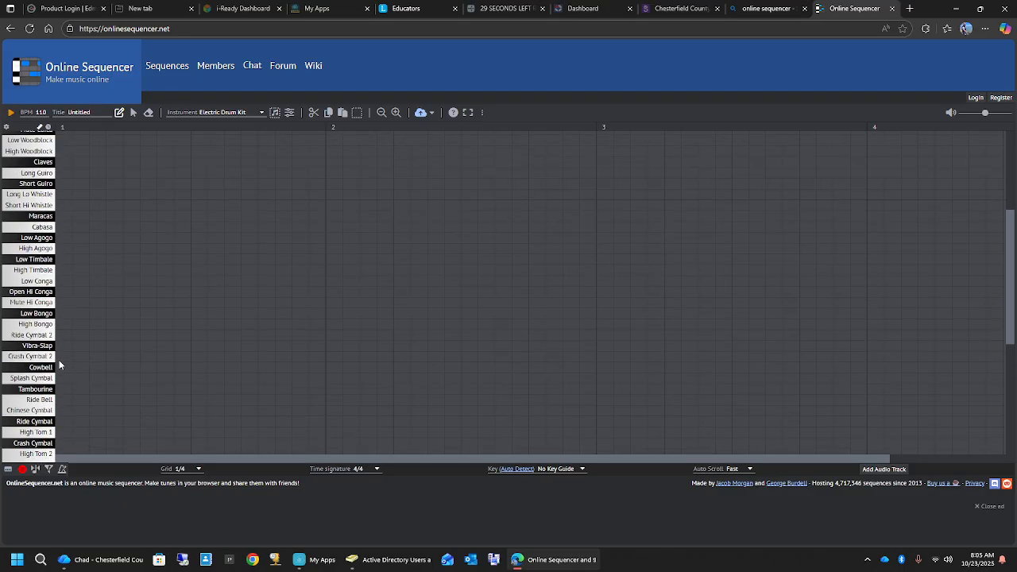
{"action": "scroll", "coordinate": [59, 363], "scroll_direction": "down", "scroll_amount": 3}
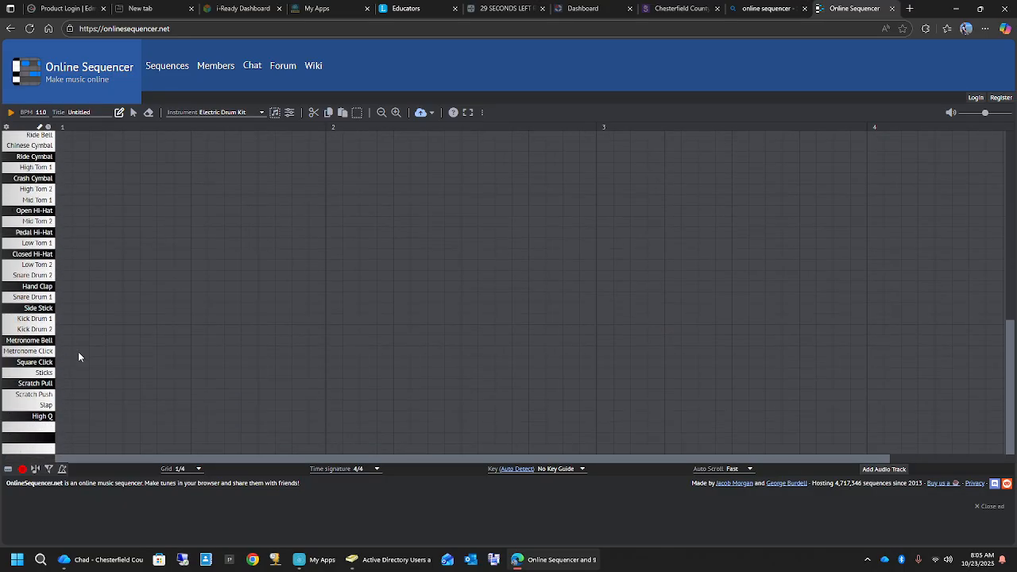
{"action": "scroll", "coordinate": [78, 356], "scroll_direction": "up", "scroll_amount": 3}
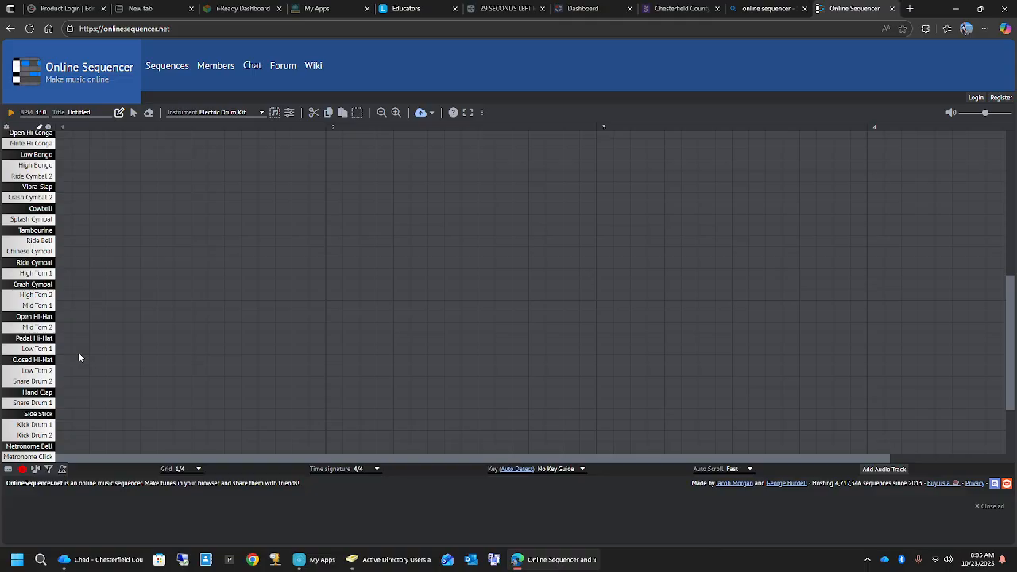
{"action": "scroll", "coordinate": [76, 373], "scroll_direction": "down", "scroll_amount": 3}
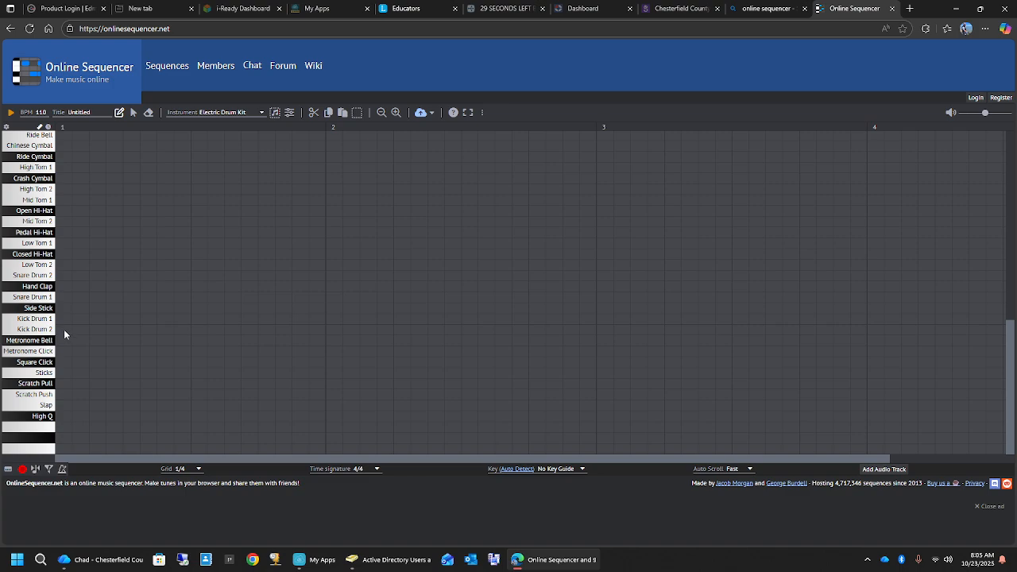
- Place four Kick Drum 2 notes on the main beats of measure 1 and four Snare Drum 1 notes midway between beats
{"action": "left_click", "coordinate": [63, 329]}
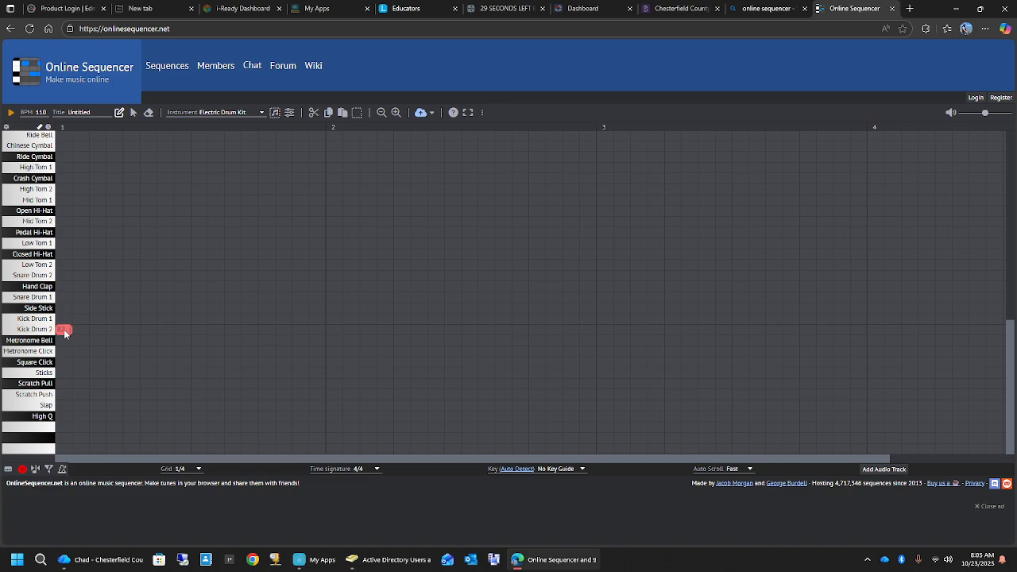
{"action": "left_click", "coordinate": [132, 332]}
{"action": "left_click", "coordinate": [200, 330]}
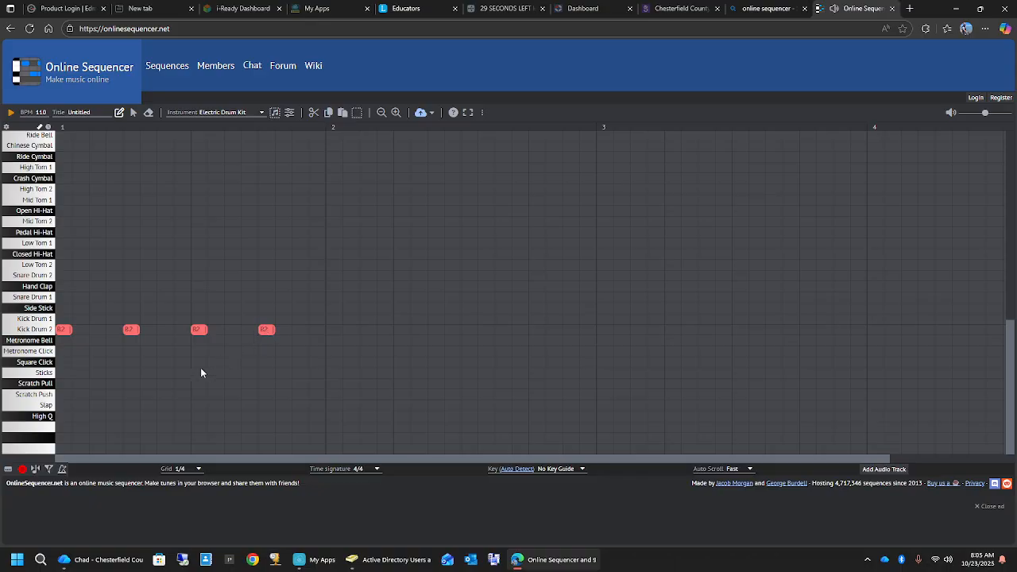
{"action": "left_click", "coordinate": [95, 300]}
{"action": "left_click", "coordinate": [300, 298]}
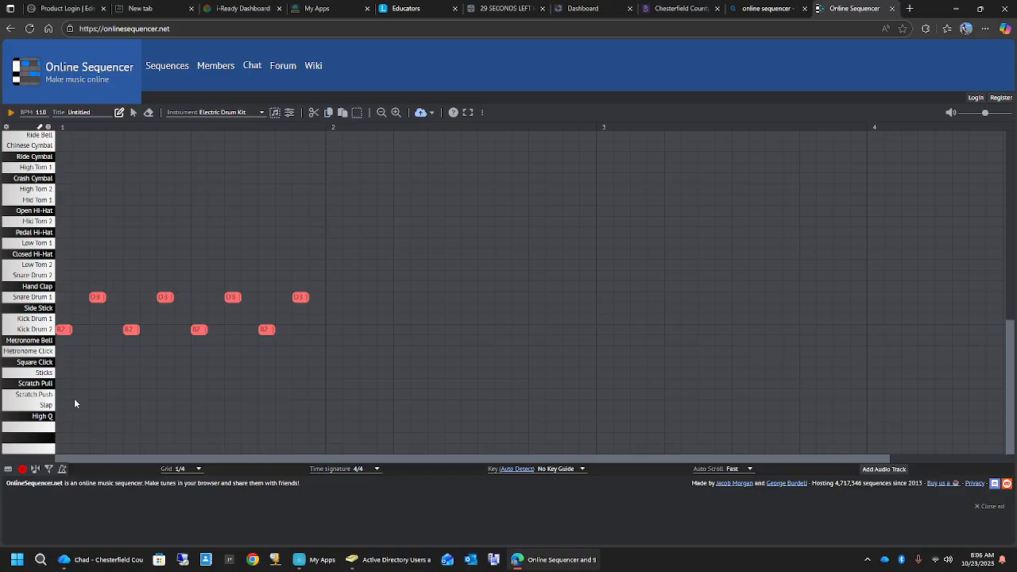
- Add eight Sticks notes on every second grid step of measure 1 and play the drum pattern
{"action": "left_click", "coordinate": [63, 372]}
{"action": "left_click", "coordinate": [97, 372]}
{"action": "left_click", "coordinate": [131, 373]}
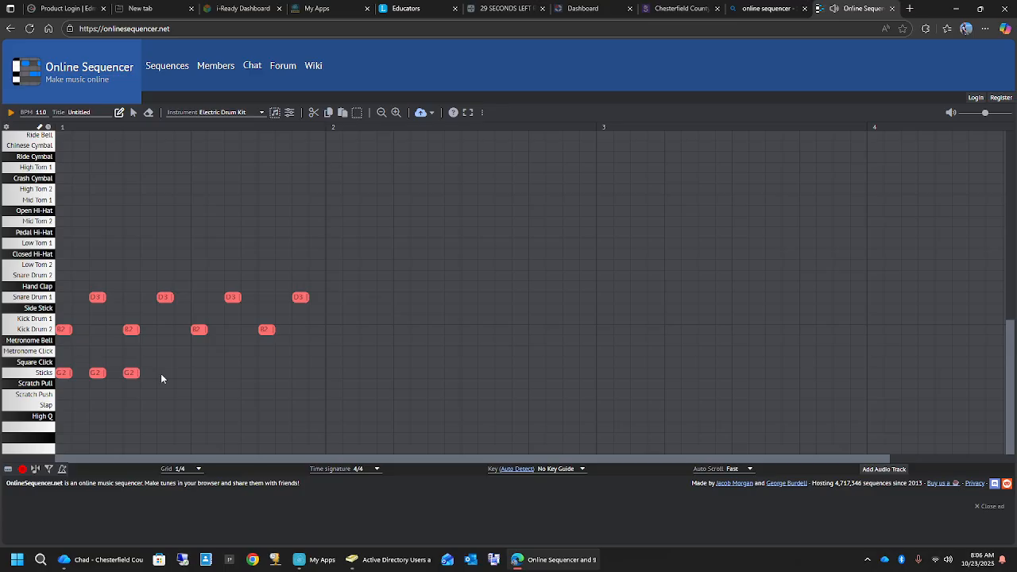
{"action": "left_click", "coordinate": [165, 373]}
{"action": "left_click", "coordinate": [199, 373]}
{"action": "left_click", "coordinate": [266, 372]}
{"action": "left_click", "coordinate": [301, 373]}
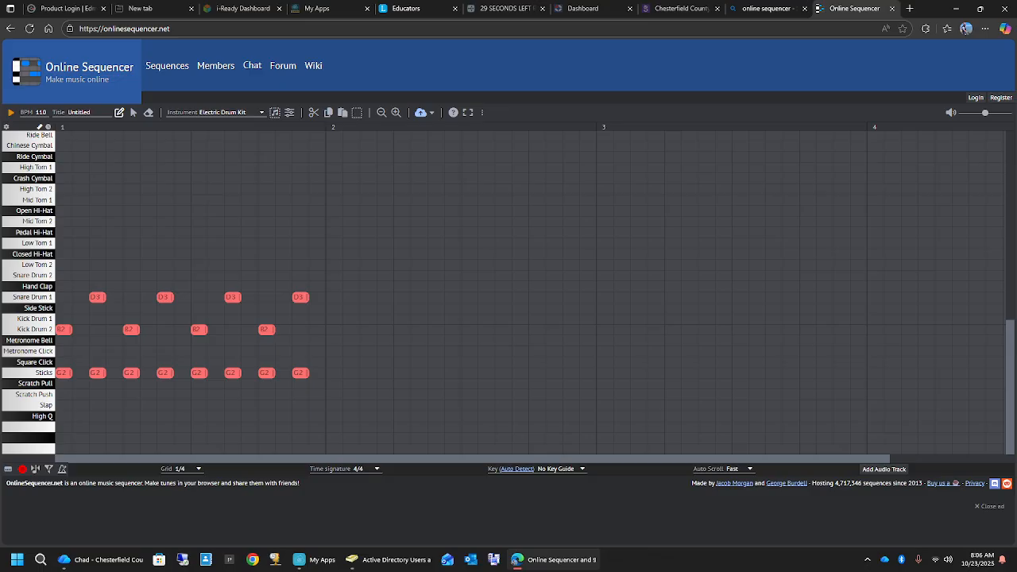
{"action": "left_click", "coordinate": [12, 115]}
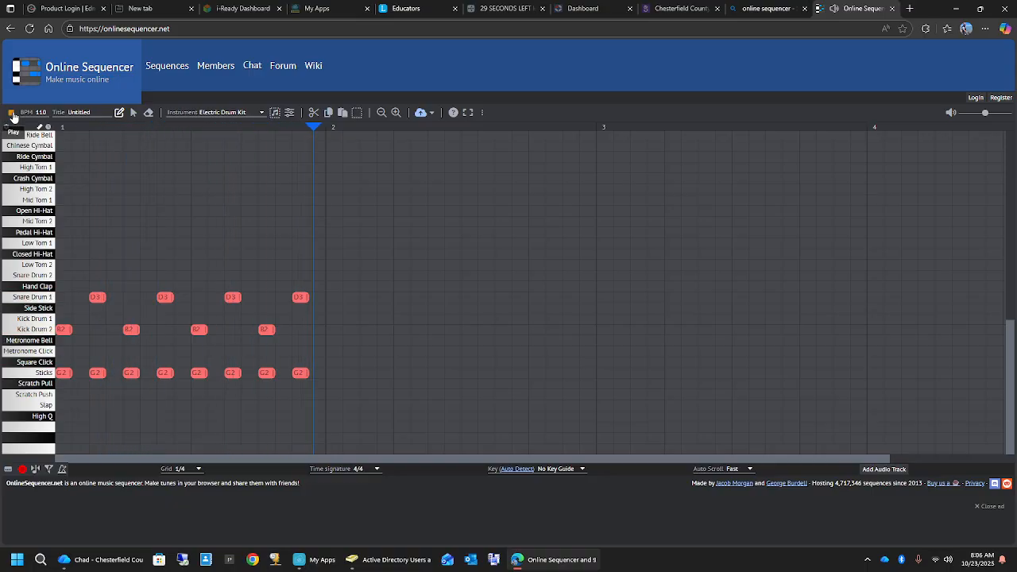
{"action": "left_click", "coordinate": [12, 115]}
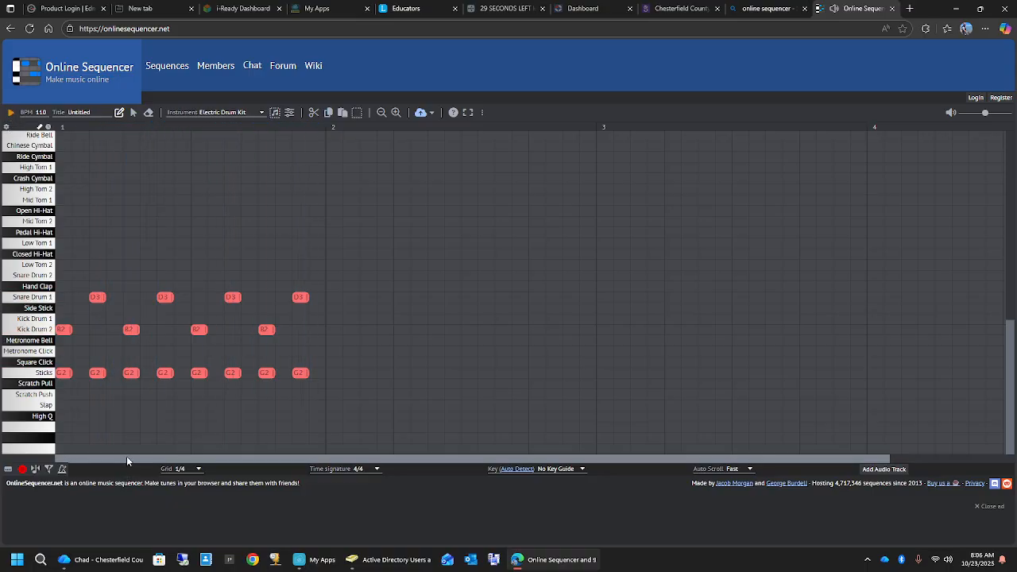
- Shift the last three Snare Drum 1 notes in measure 1 one grid step earlier
{"action": "left_click", "coordinate": [152, 298]}
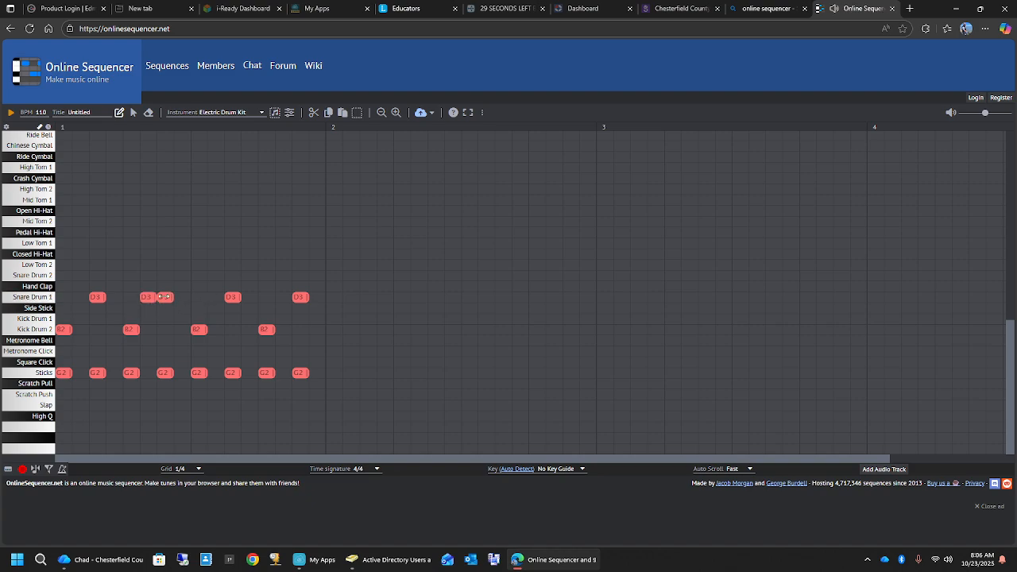
{"action": "left_click", "coordinate": [161, 296]}
{"action": "left_click", "coordinate": [296, 299]}
{"action": "left_click_drag", "start_coordinate": [230, 299], "coordinate": [214, 302]}
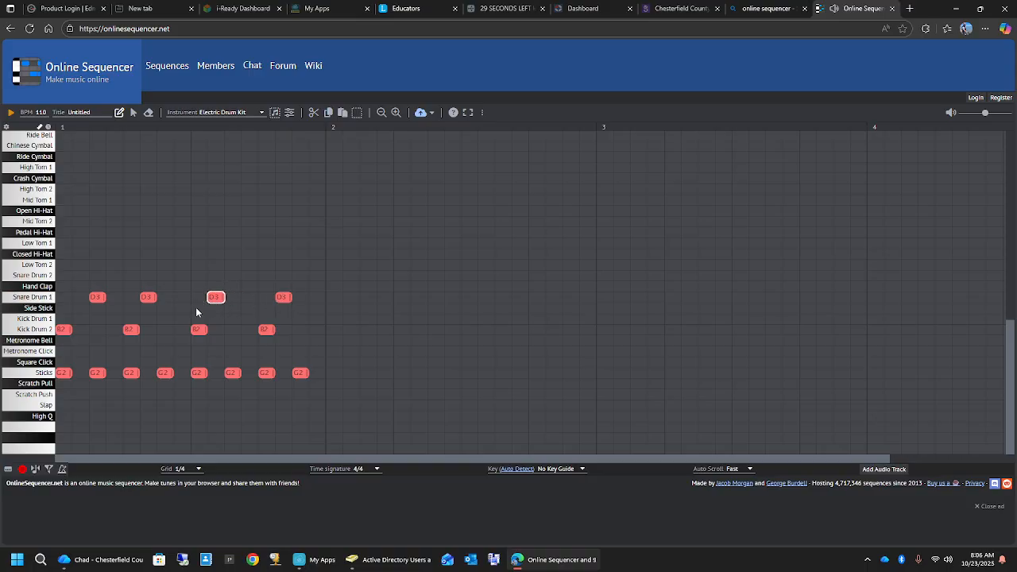
- Move the third Kick Drum 2 note two grid steps earlier, add another two steps before the last one, and play the pattern
{"action": "left_click", "coordinate": [163, 331]}
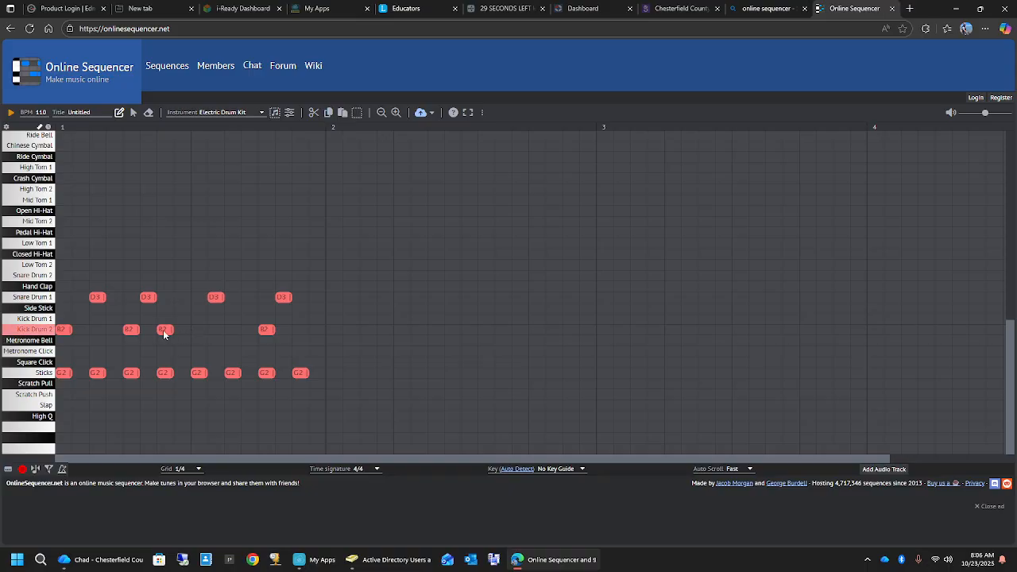
{"action": "left_click", "coordinate": [232, 330]}
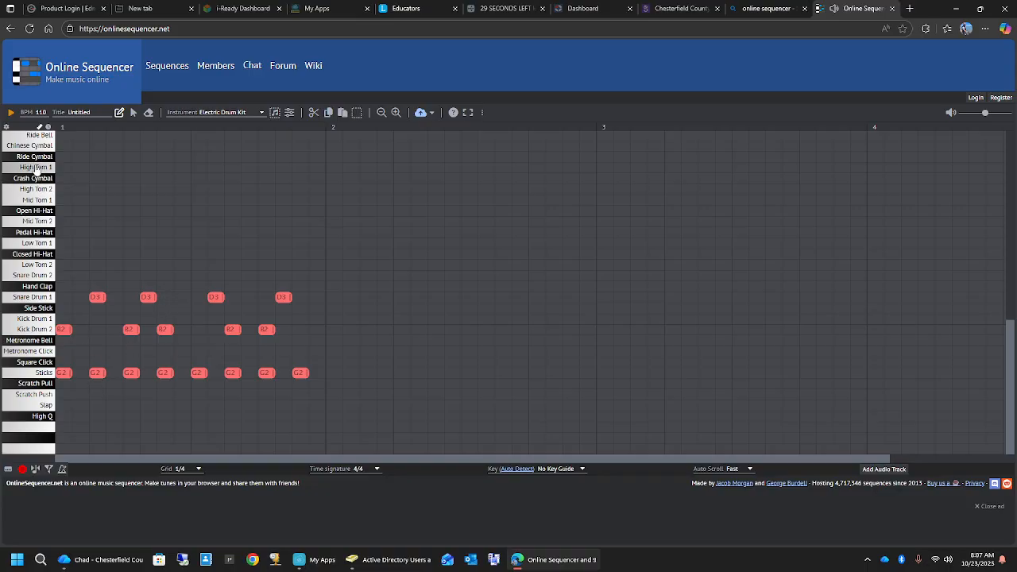
{"action": "left_click", "coordinate": [11, 113]}
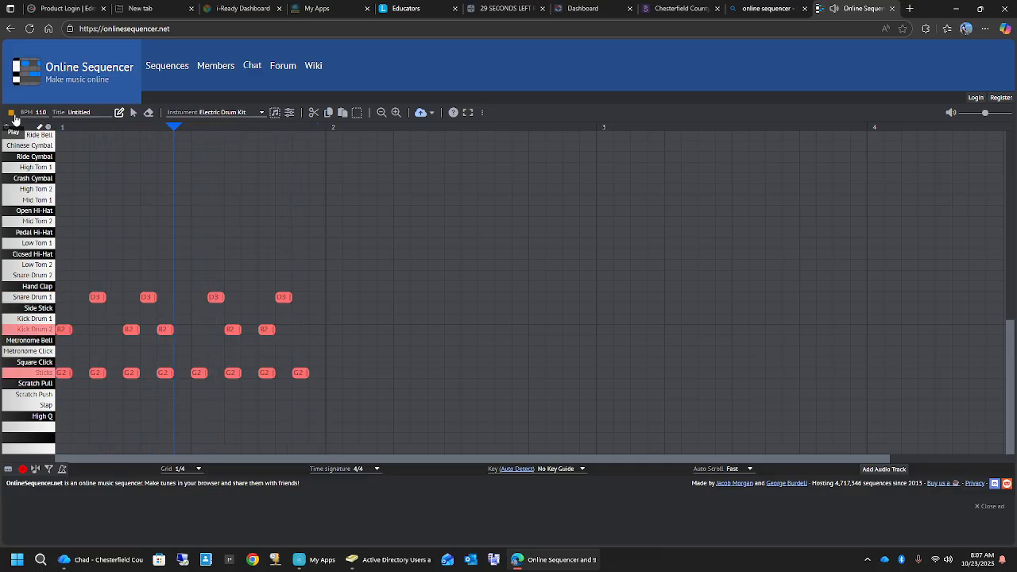
{"action": "left_click", "coordinate": [11, 114]}
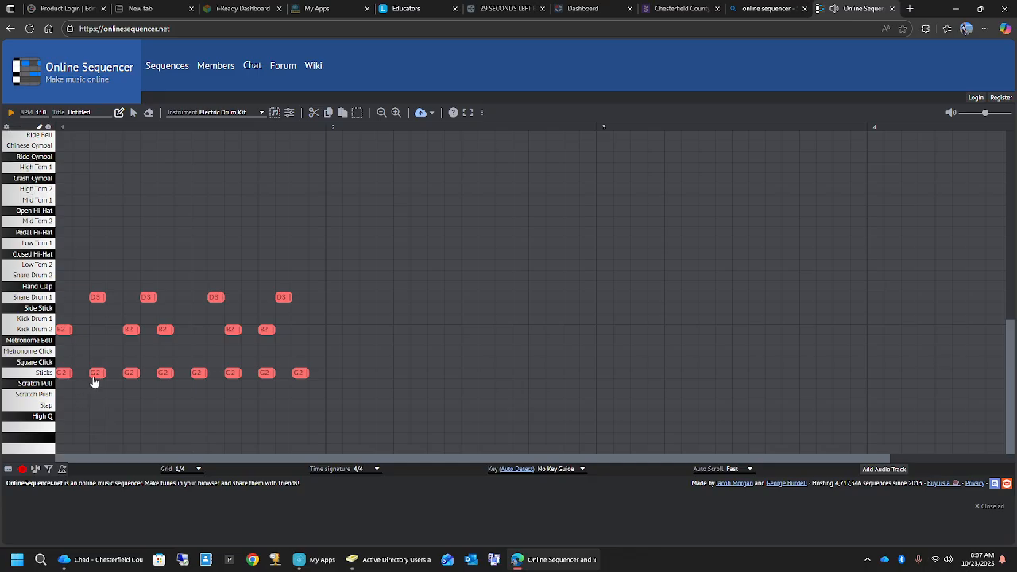
- Delete all the Sticks notes from measure 1
{"action": "left_click", "coordinate": [94, 376]}
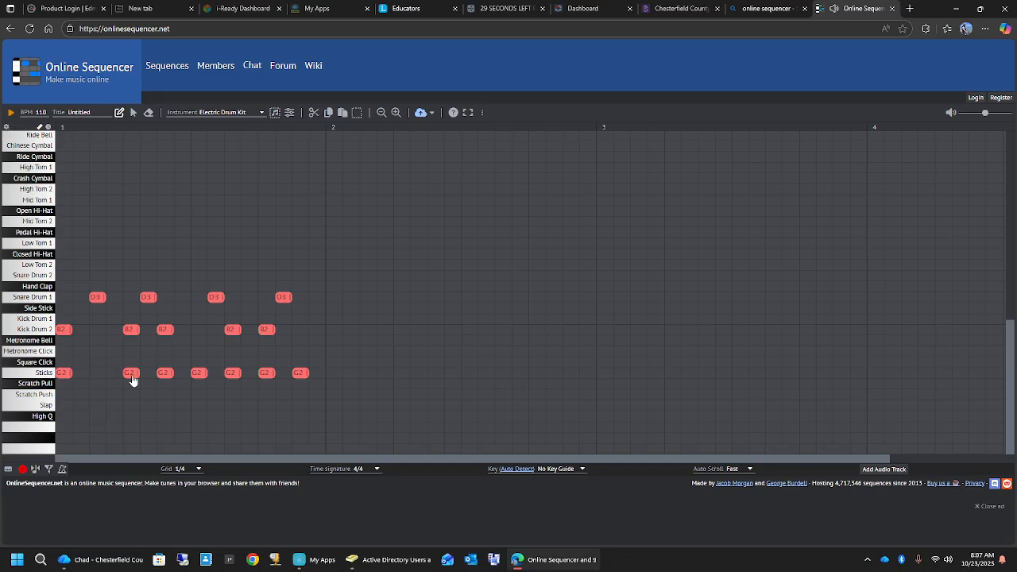
{"action": "left_click", "coordinate": [229, 375]}
{"action": "left_click", "coordinate": [267, 375]}
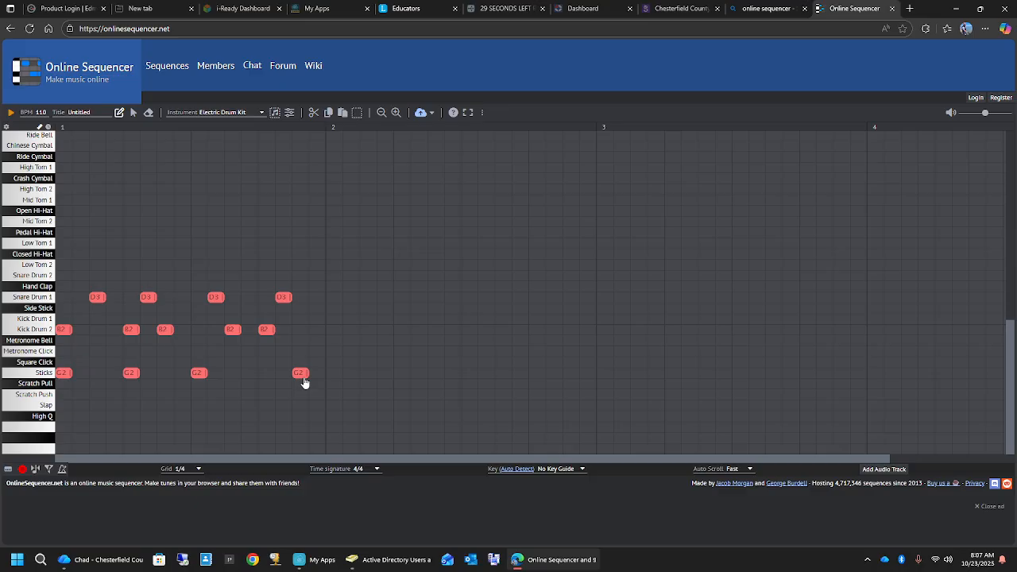
{"action": "left_click", "coordinate": [200, 374]}
{"action": "left_click", "coordinate": [131, 373]}
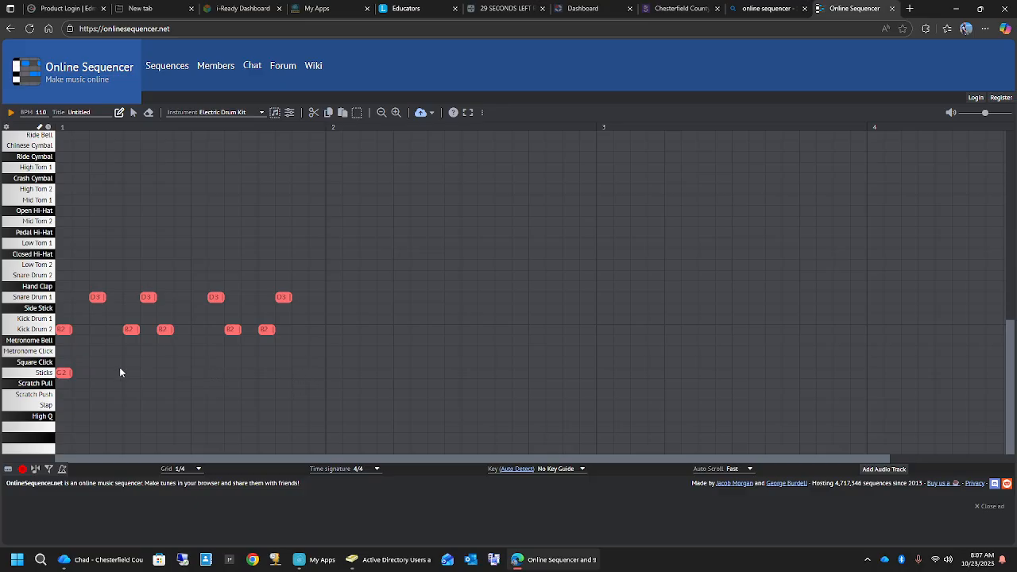
{"action": "left_click", "coordinate": [69, 374]}
- Add four groups of three consecutive Hand Clap notes, one group starting on each beat of measure 1, and play the pattern
{"action": "left_click", "coordinate": [63, 286]}
{"action": "left_click", "coordinate": [80, 286]}
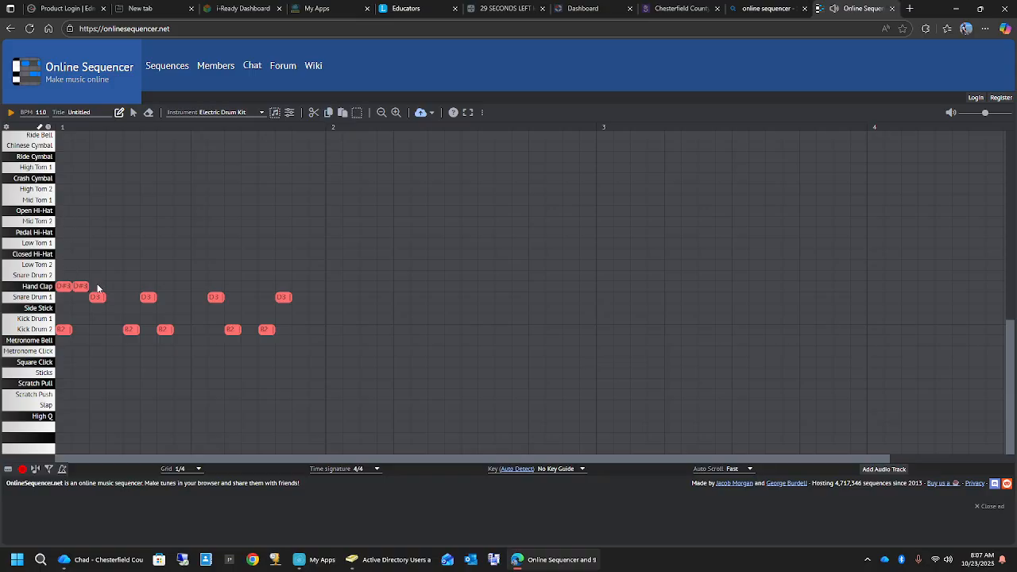
{"action": "left_click", "coordinate": [97, 286]}
{"action": "left_click", "coordinate": [148, 287]}
{"action": "left_click", "coordinate": [199, 286]}
{"action": "left_click", "coordinate": [215, 287]}
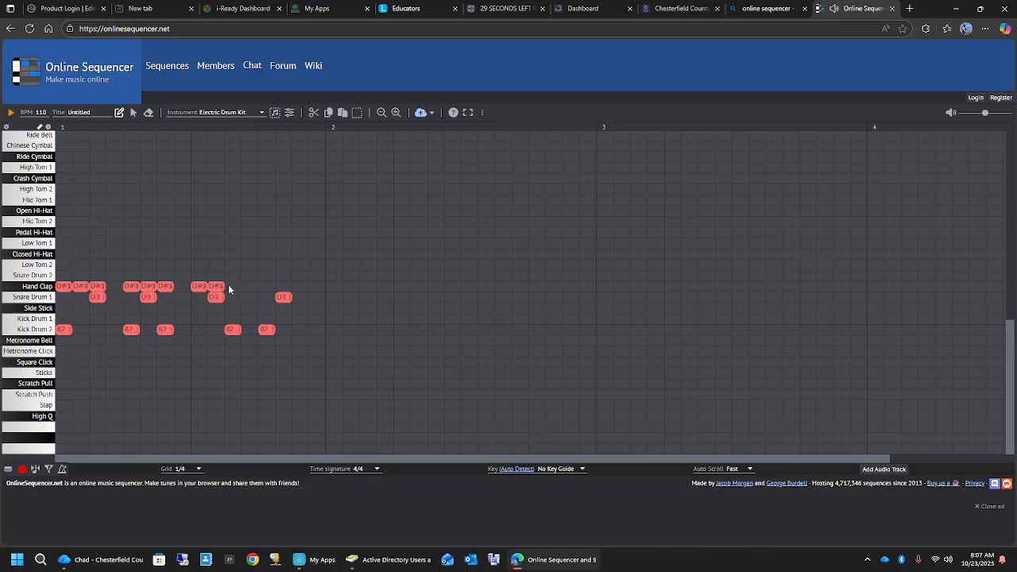
{"action": "left_click", "coordinate": [233, 286]}
{"action": "left_click", "coordinate": [267, 286]}
{"action": "left_click", "coordinate": [283, 287]}
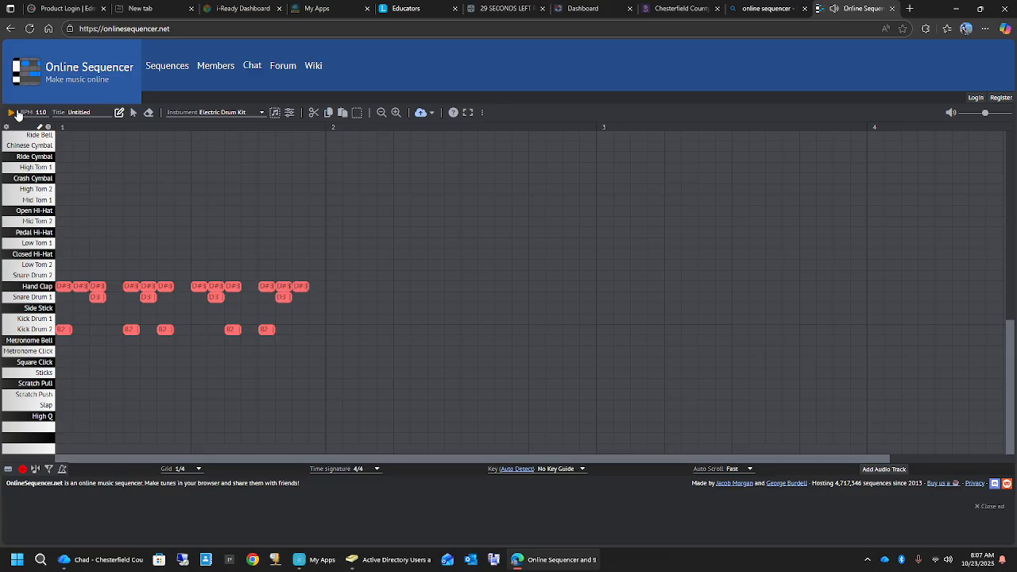
{"action": "left_click", "coordinate": [11, 113]}
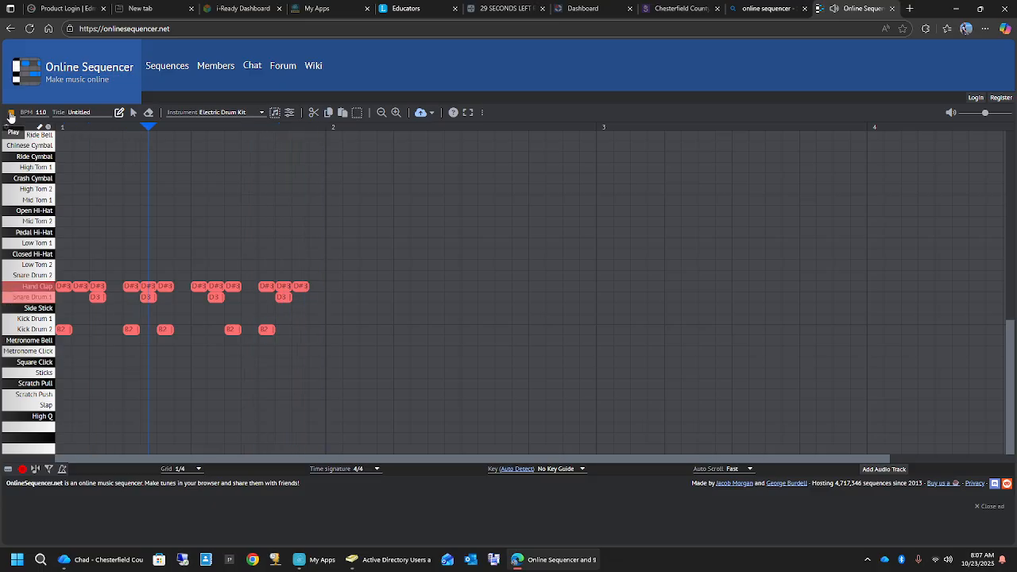
- Copy all the drum notes in measure 1 and paste them at the start of measure 2
{"action": "left_click", "coordinate": [132, 112]}
{"action": "left_click_drag", "start_coordinate": [58, 268], "coordinate": [325, 369]}
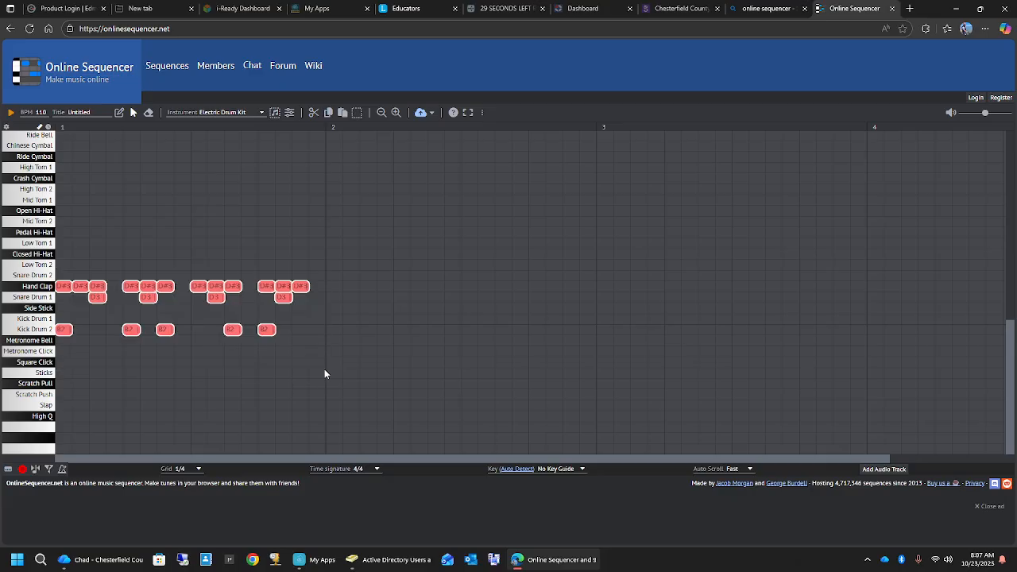
{"action": "left_click", "coordinate": [326, 116]}
{"action": "left_click", "coordinate": [343, 114]}
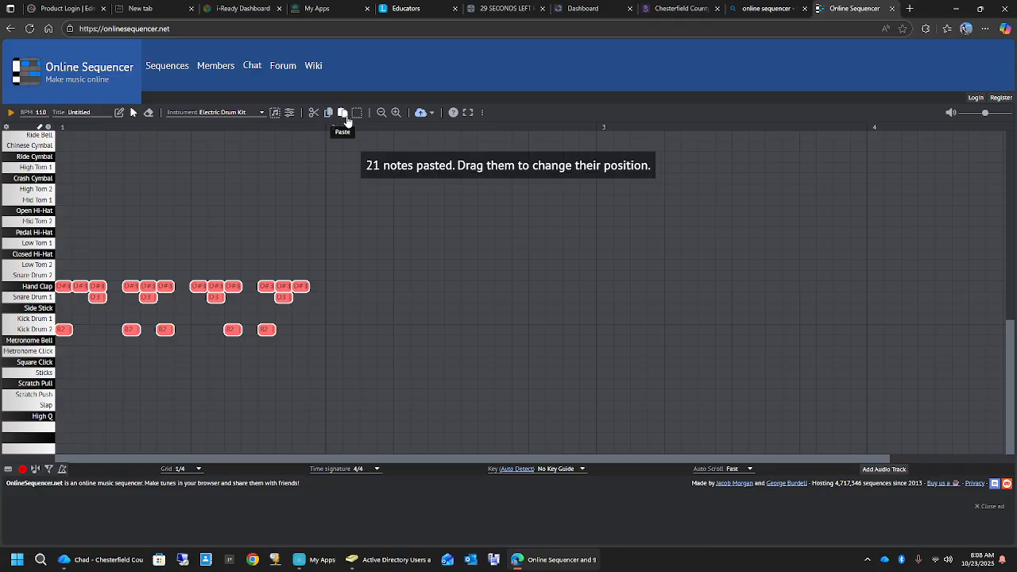
{"action": "left_click_drag", "start_coordinate": [172, 331], "coordinate": [444, 333]}
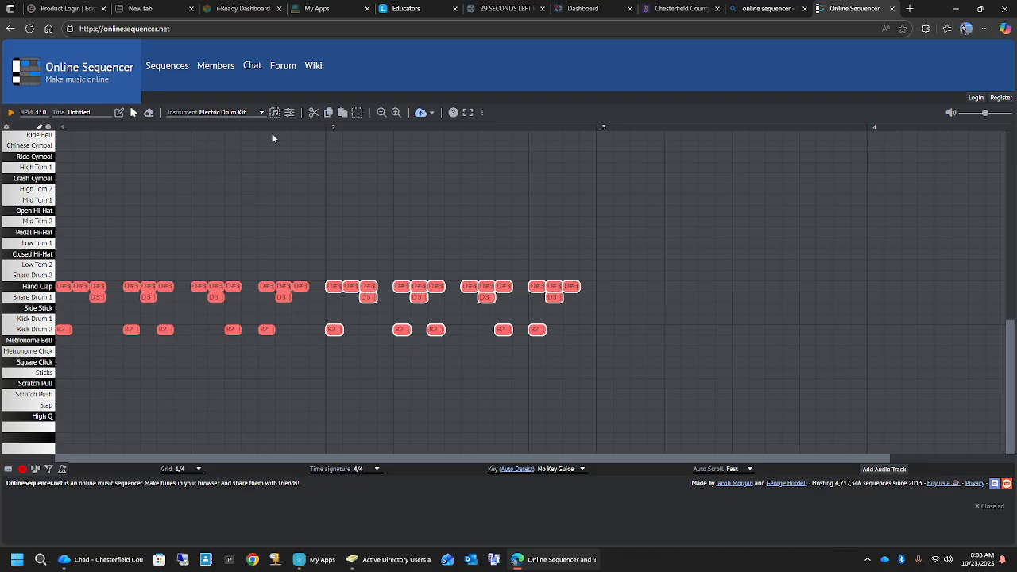
- Paste the same drum pattern into measures 3 and 4, and play the sequence
{"action": "left_click", "coordinate": [342, 114]}
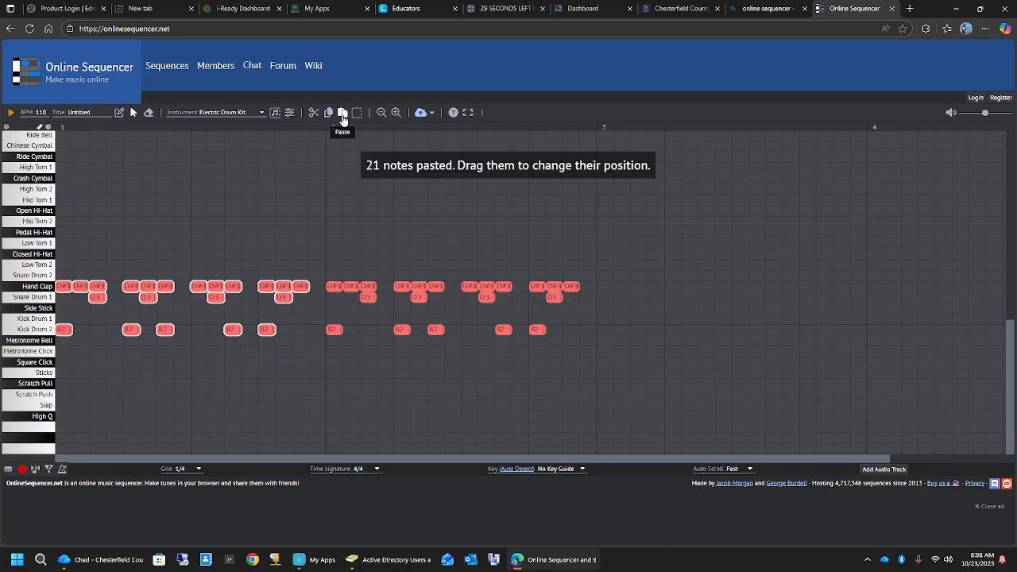
{"action": "left_click_drag", "start_coordinate": [177, 288], "coordinate": [726, 290]}
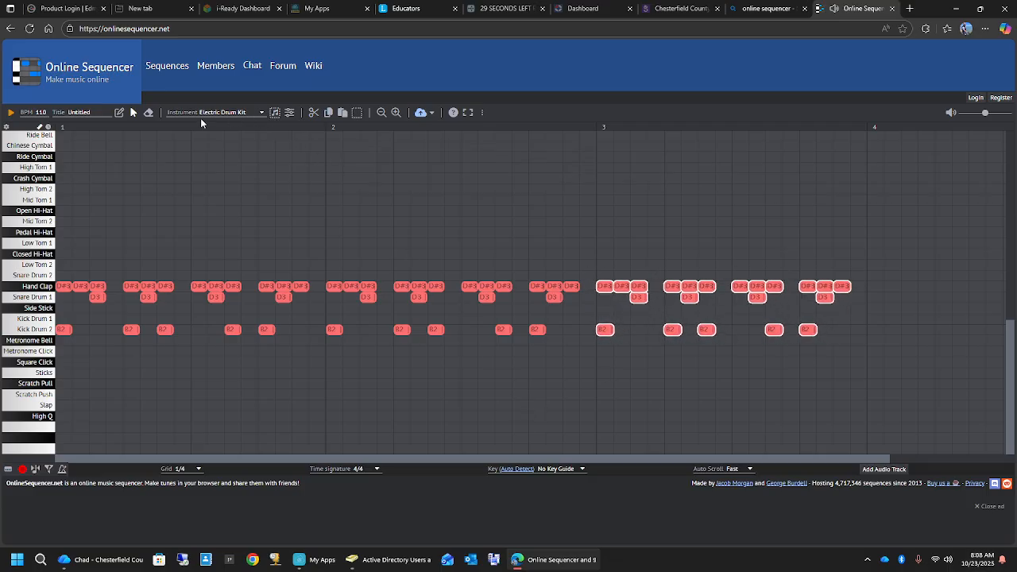
{"action": "left_click", "coordinate": [327, 115]}
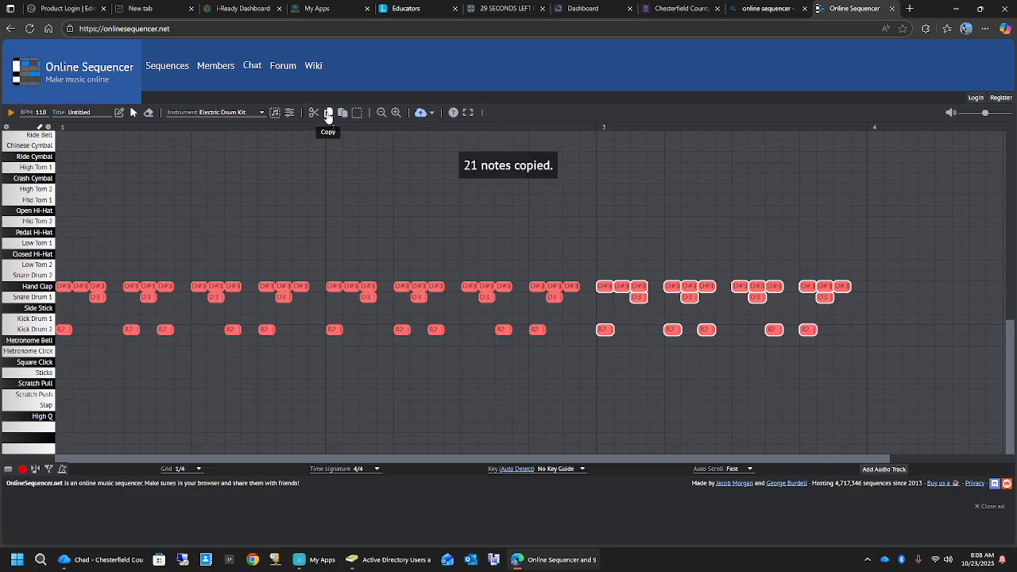
{"action": "left_click", "coordinate": [345, 115]}
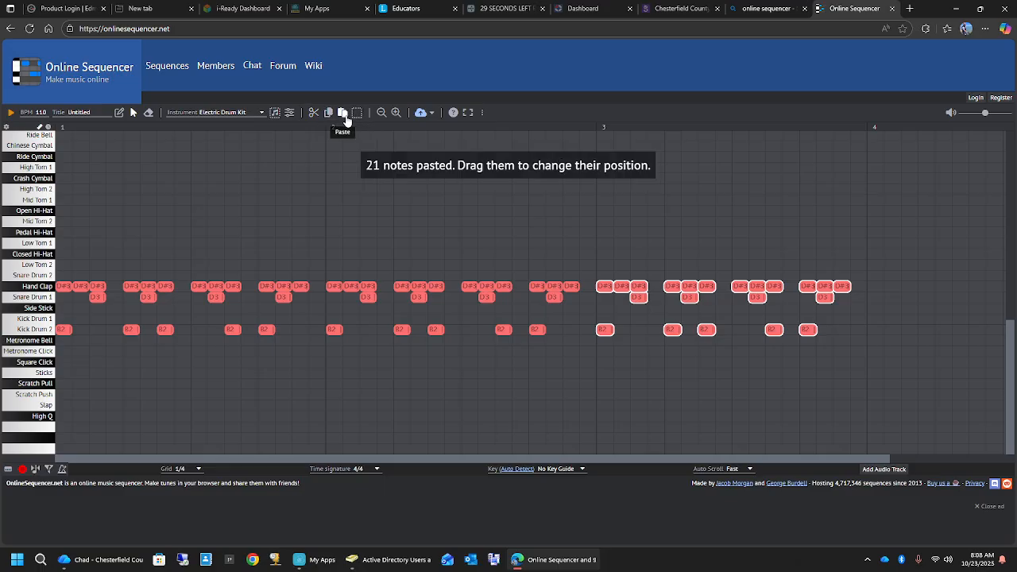
{"action": "left_click_drag", "start_coordinate": [636, 295], "coordinate": [910, 295]}
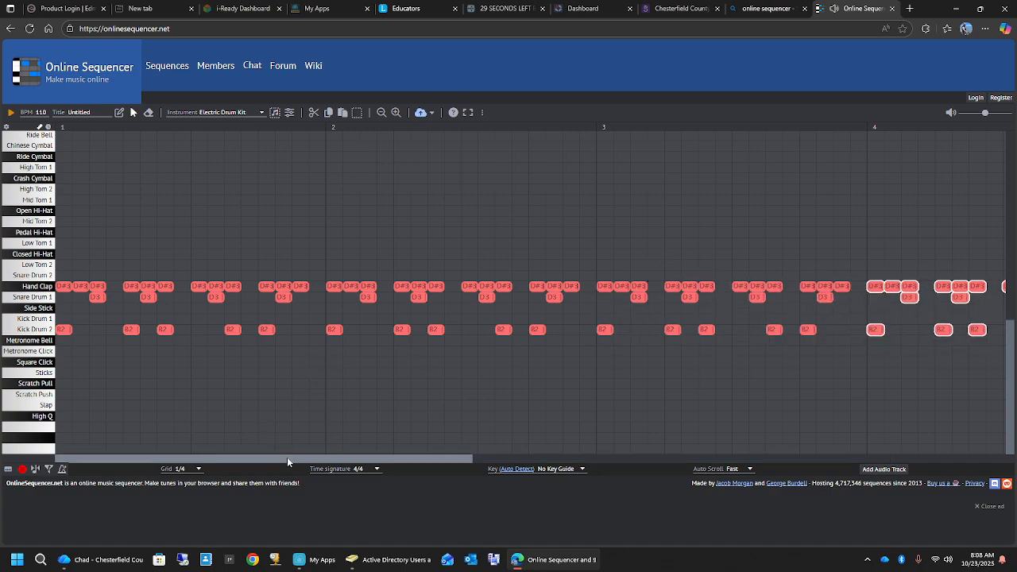
{"action": "left_click_drag", "start_coordinate": [287, 459], "coordinate": [266, 453]}
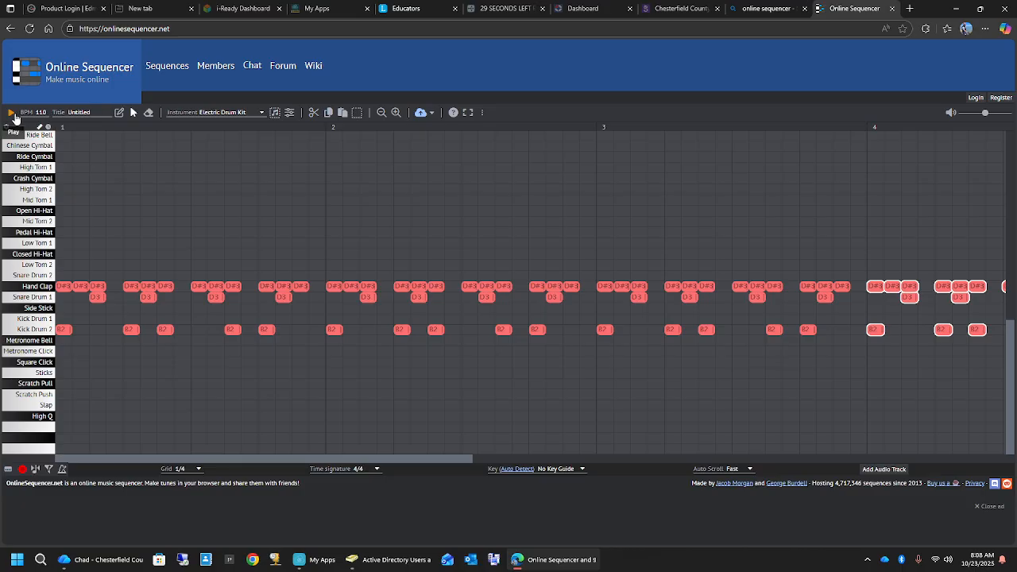
{"action": "left_click", "coordinate": [14, 113]}
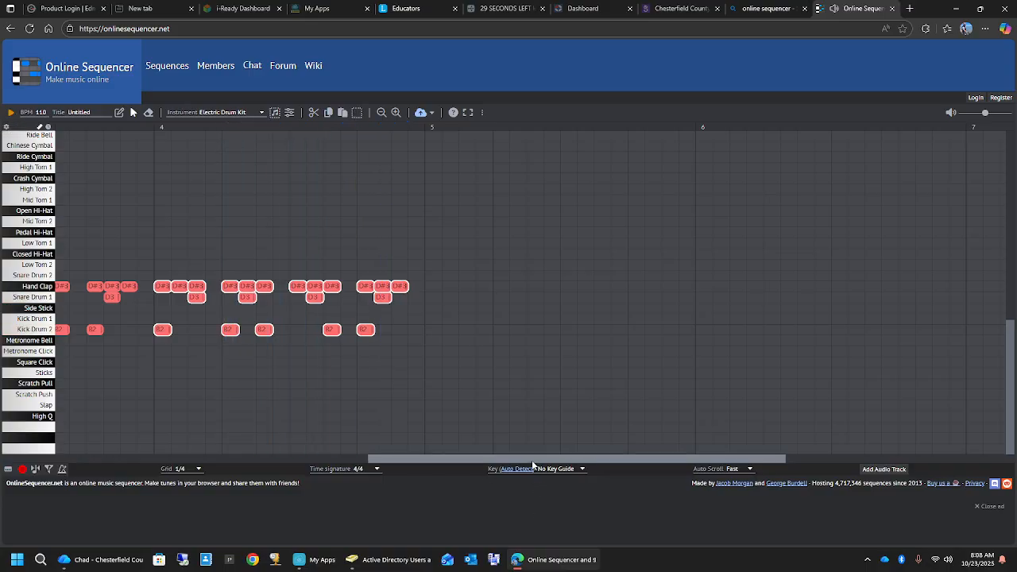
{"action": "left_click_drag", "start_coordinate": [532, 461], "coordinate": [170, 459]}
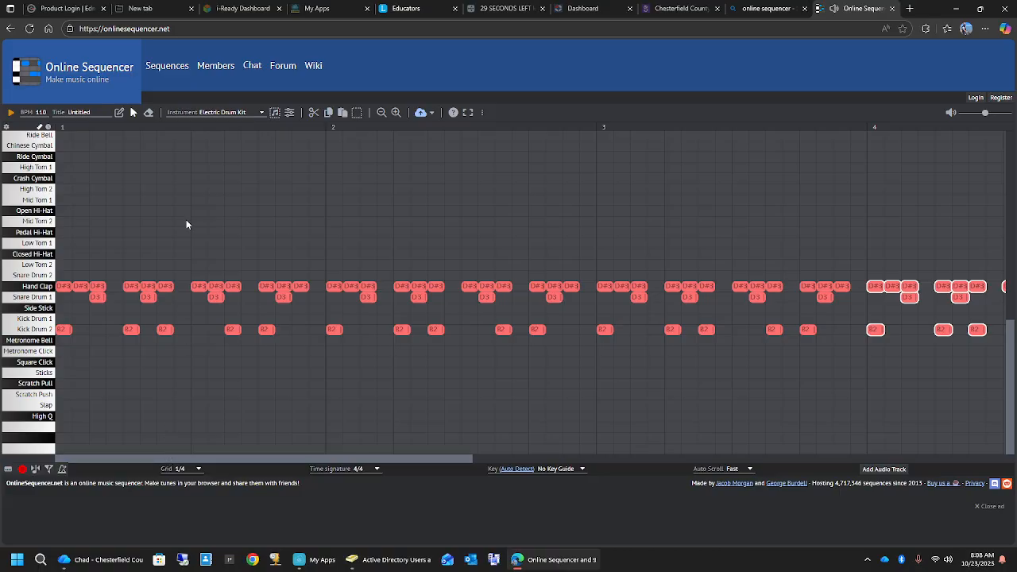
- Change the instrument to Bass while the measure 4 notes are selected
{"action": "left_click", "coordinate": [262, 113]}
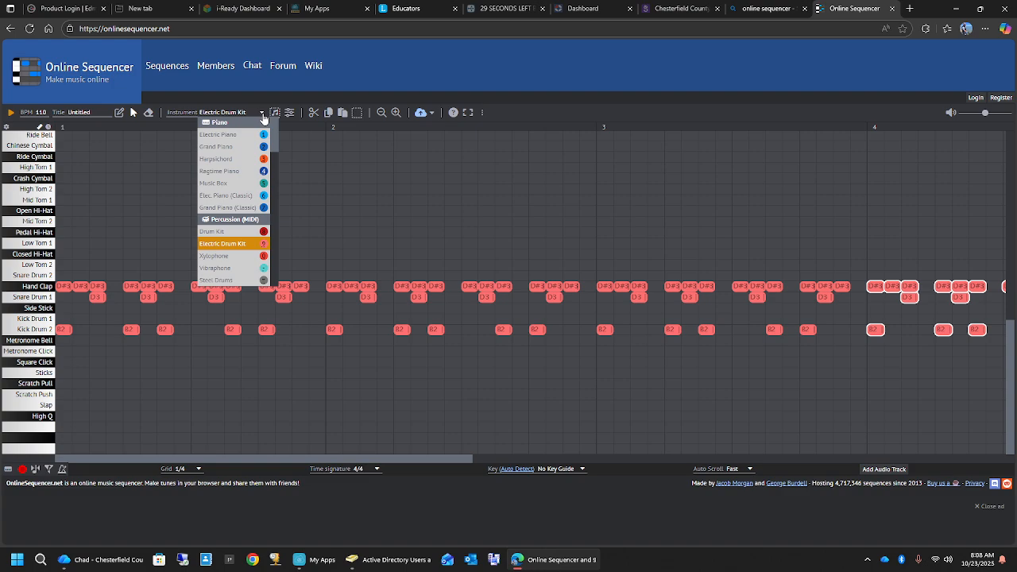
{"action": "scroll", "coordinate": [238, 208], "scroll_direction": "down", "scroll_amount": 3}
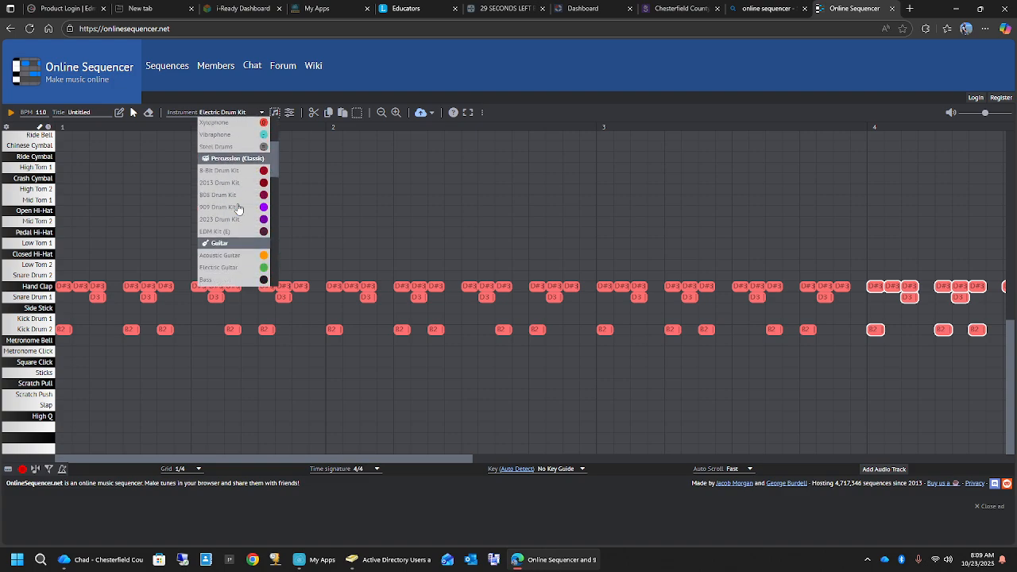
{"action": "scroll", "coordinate": [238, 208], "scroll_direction": "down", "scroll_amount": 1}
{"action": "scroll", "coordinate": [238, 209], "scroll_direction": "down", "scroll_amount": 1}
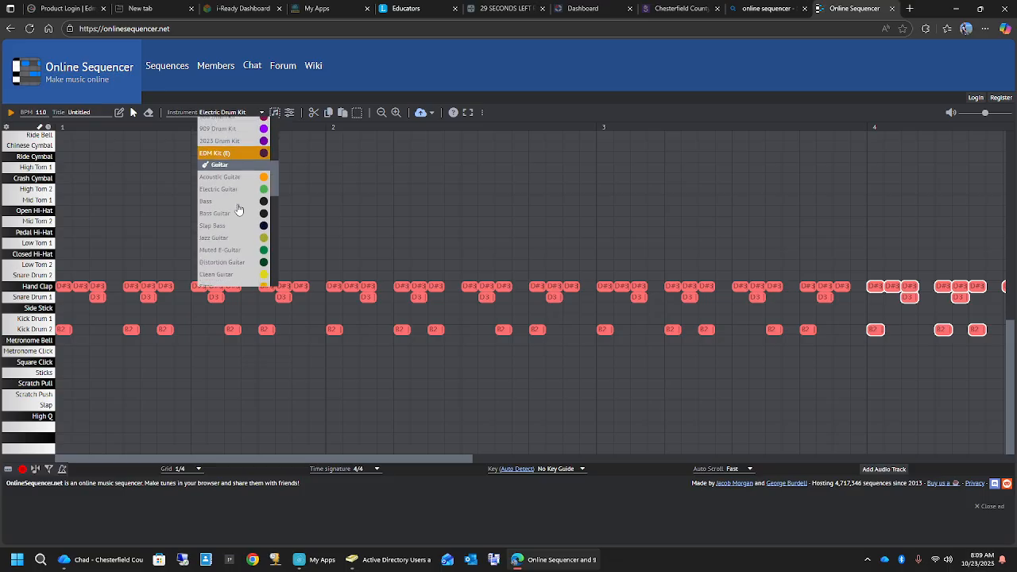
{"action": "left_click", "coordinate": [210, 201]}
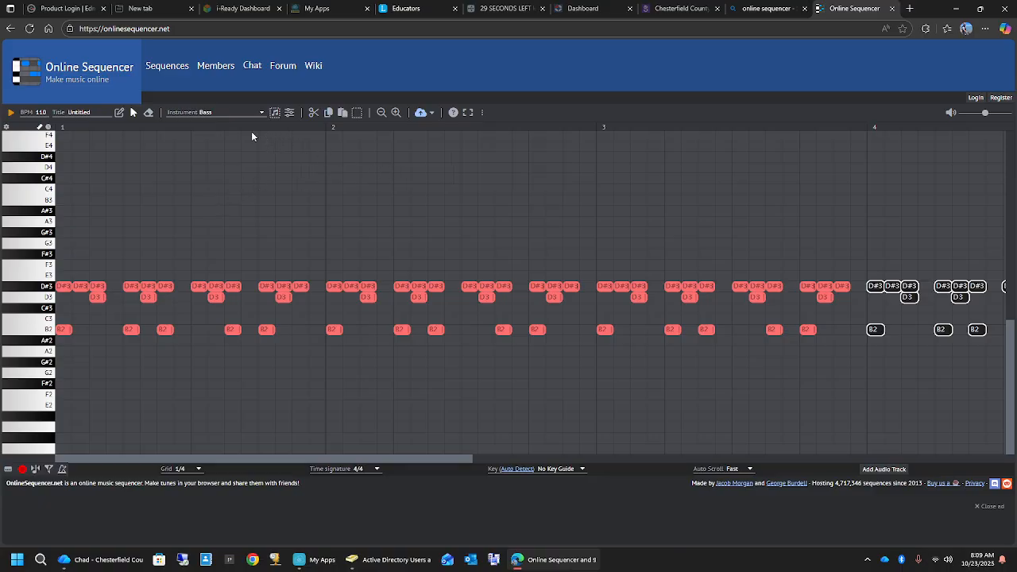
- Browse the available instruments and set the selected measure 4 notes back to Electric Drum Kit
{"action": "left_click", "coordinate": [231, 112]}
{"action": "scroll", "coordinate": [229, 230], "scroll_direction": "down", "scroll_amount": 5}
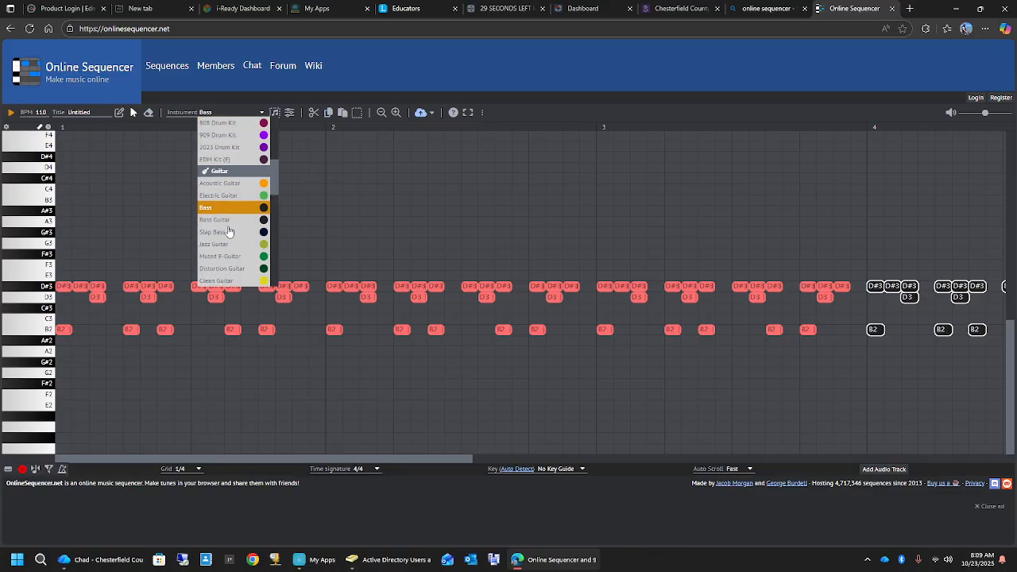
{"action": "scroll", "coordinate": [229, 233], "scroll_direction": "down", "scroll_amount": 5}
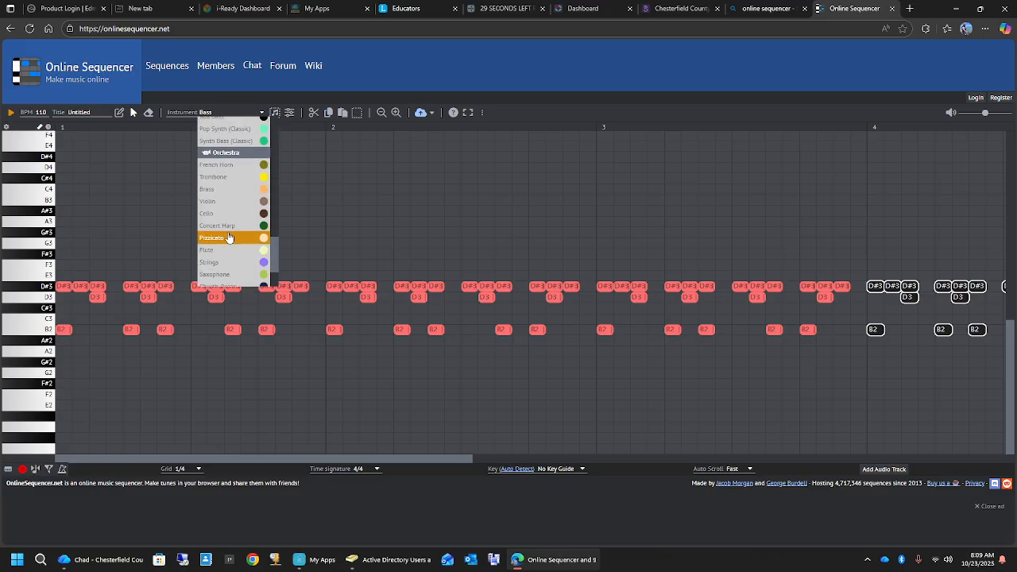
{"action": "scroll", "coordinate": [229, 237], "scroll_direction": "down", "scroll_amount": 2}
{"action": "scroll", "coordinate": [229, 236], "scroll_direction": "down", "scroll_amount": 10}
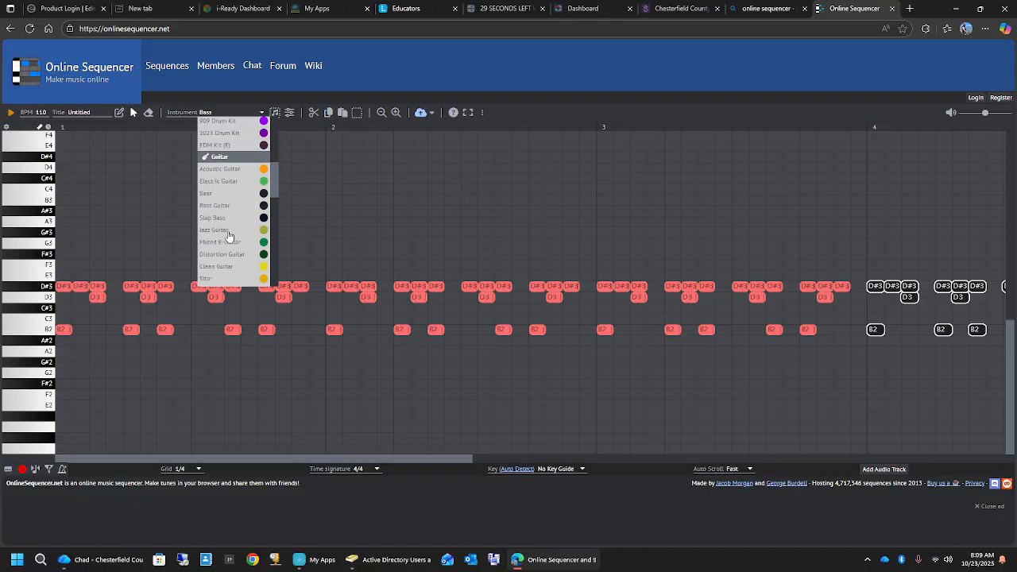
{"action": "scroll", "coordinate": [229, 236], "scroll_direction": "up", "scroll_amount": 3}
{"action": "scroll", "coordinate": [231, 232], "scroll_direction": "up", "scroll_amount": 4}
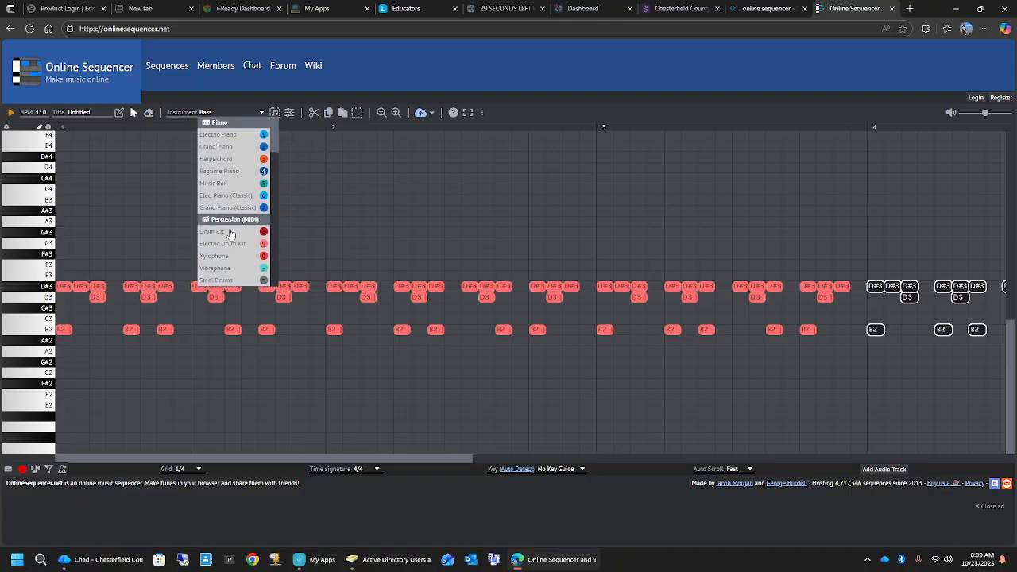
{"action": "left_click", "coordinate": [228, 243]}
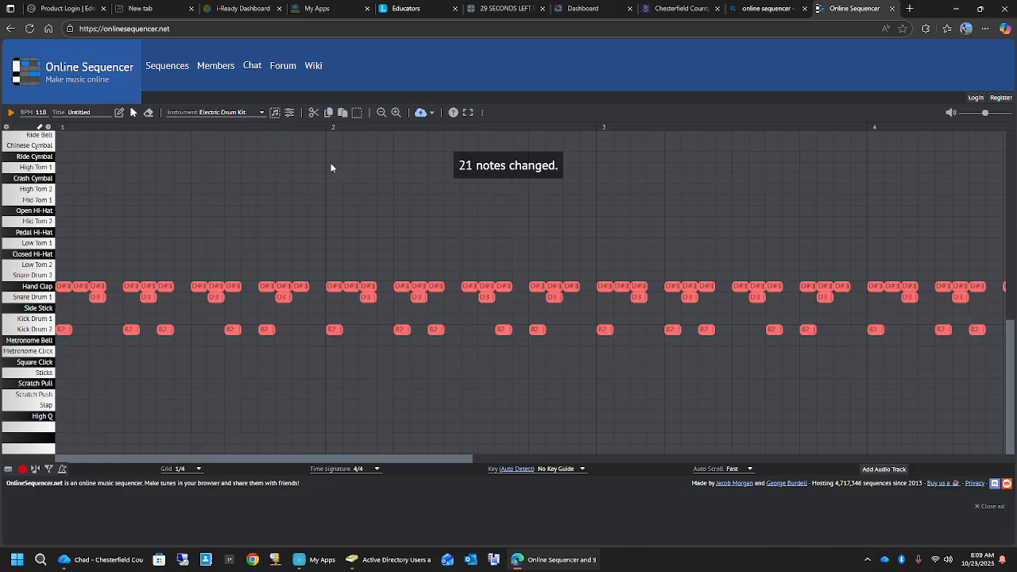
- Choose Bass as the instrument for new notes, with no existing notes selected
{"action": "left_click", "coordinate": [247, 113]}
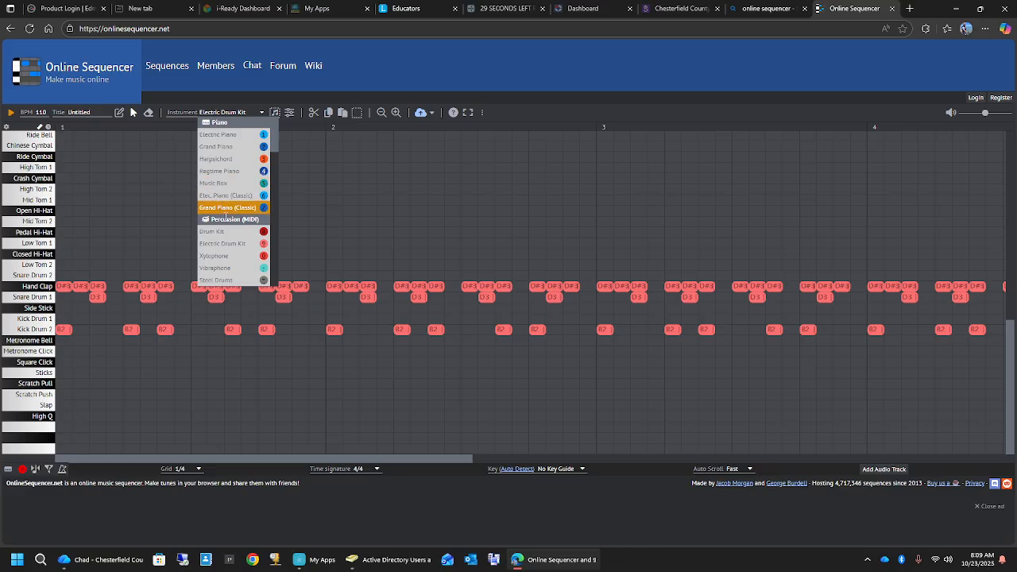
{"action": "scroll", "coordinate": [226, 205], "scroll_direction": "down", "scroll_amount": 5}
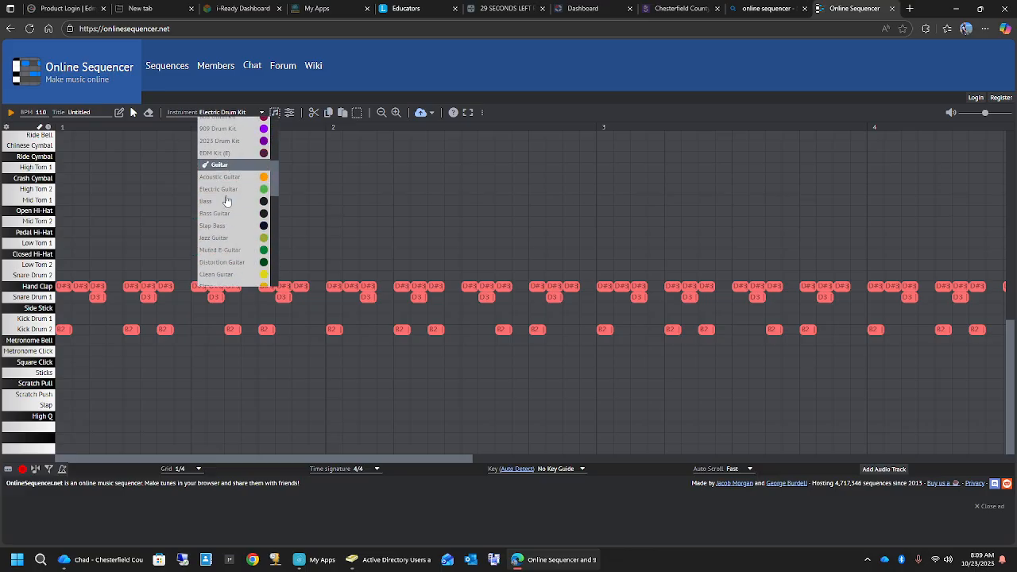
{"action": "left_click", "coordinate": [227, 201]}
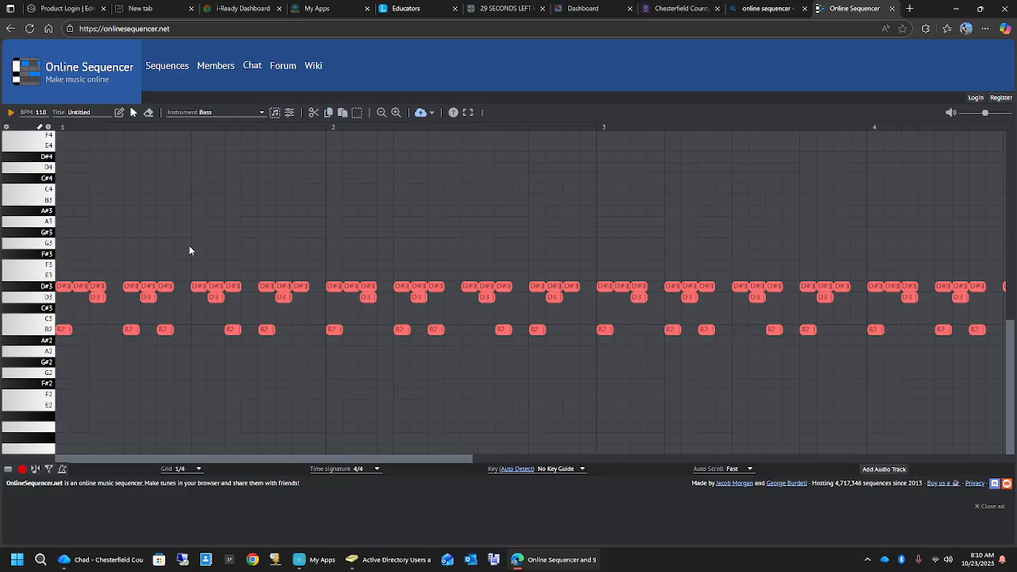
- Add six A3 bass notes in measure 1 on grid steps 1, 3, 5, 9, 11 and 13, and play the sequence
{"action": "scroll", "coordinate": [171, 259], "scroll_direction": "up", "scroll_amount": 1}
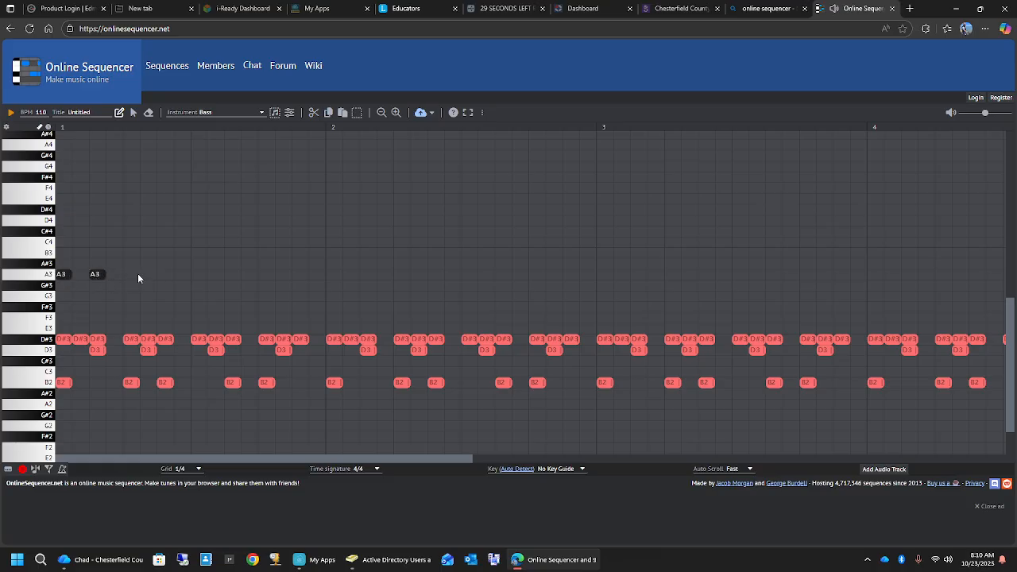
{"action": "left_click", "coordinate": [197, 275]}
{"action": "left_click", "coordinate": [213, 275]}
{"action": "left_click", "coordinate": [231, 275]}
{"action": "left_click", "coordinate": [220, 276]}
{"action": "left_click", "coordinate": [265, 275]}
{"action": "left_click", "coordinate": [11, 112]}
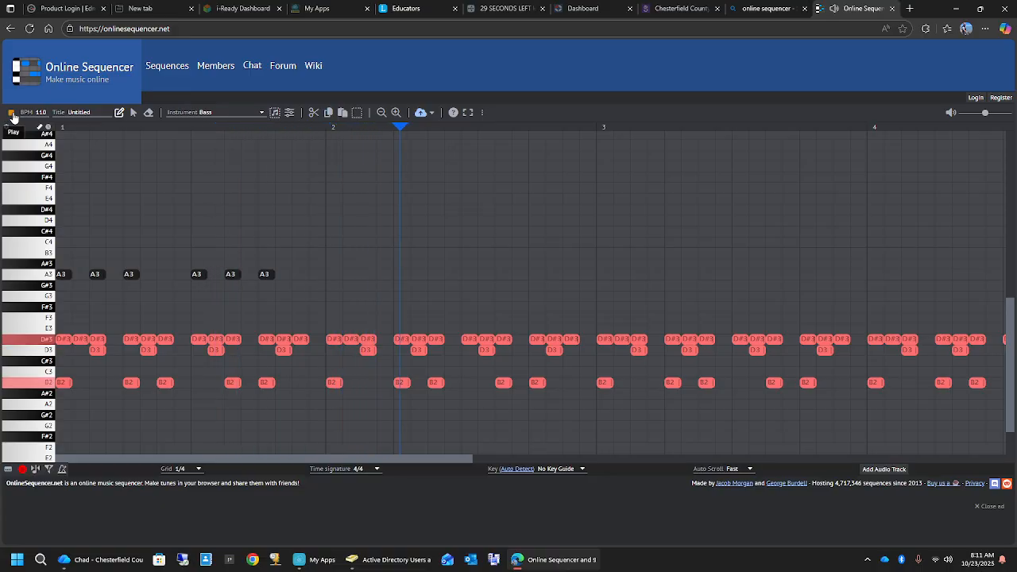
{"action": "left_click", "coordinate": [13, 118]}
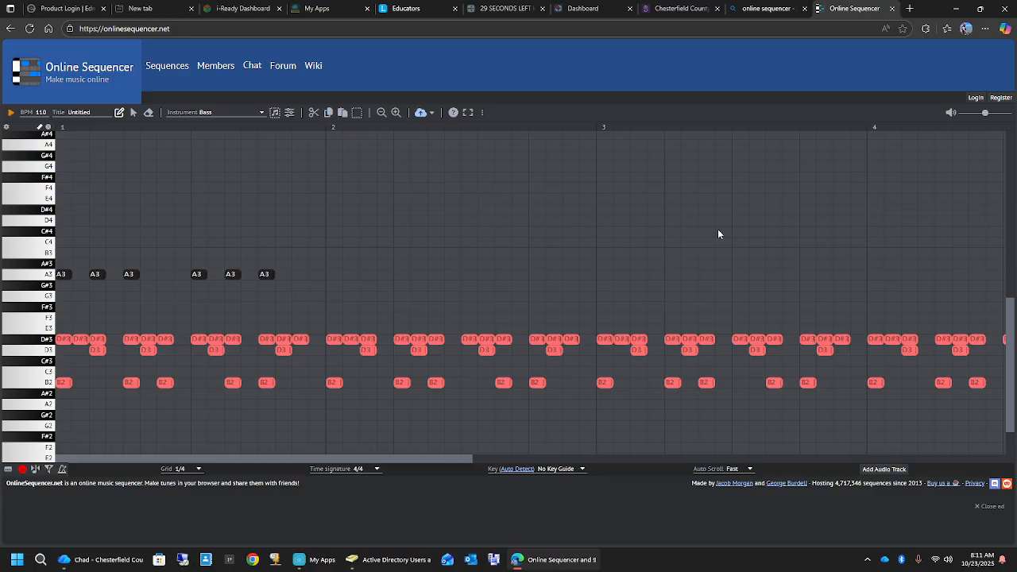
- Add six E3 bass notes in measure 2 on grid steps 1, 3, 5, 9, 11 and 13, and play the sequence
{"action": "left_click", "coordinate": [336, 242]}
{"action": "left_click", "coordinate": [334, 329]}
{"action": "left_click", "coordinate": [370, 330]}
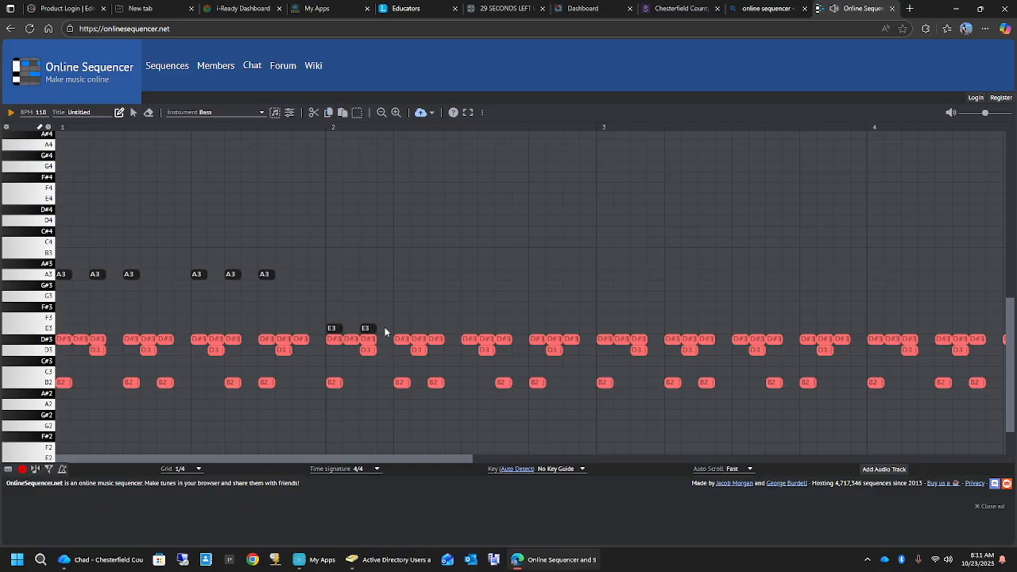
{"action": "left_click", "coordinate": [405, 327]}
{"action": "left_click", "coordinate": [504, 330]}
{"action": "left_click", "coordinate": [539, 330]}
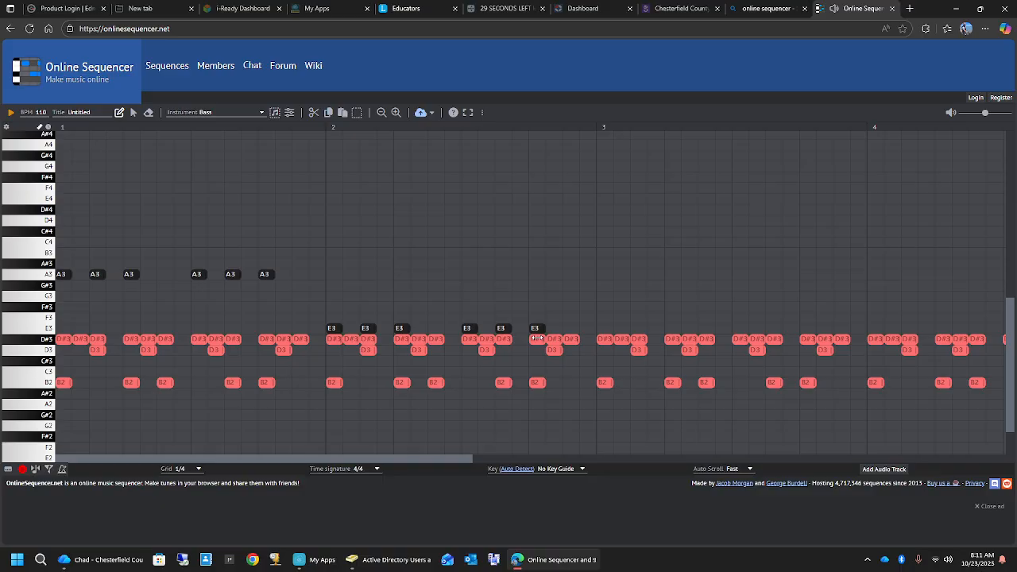
{"action": "left_click", "coordinate": [14, 113]}
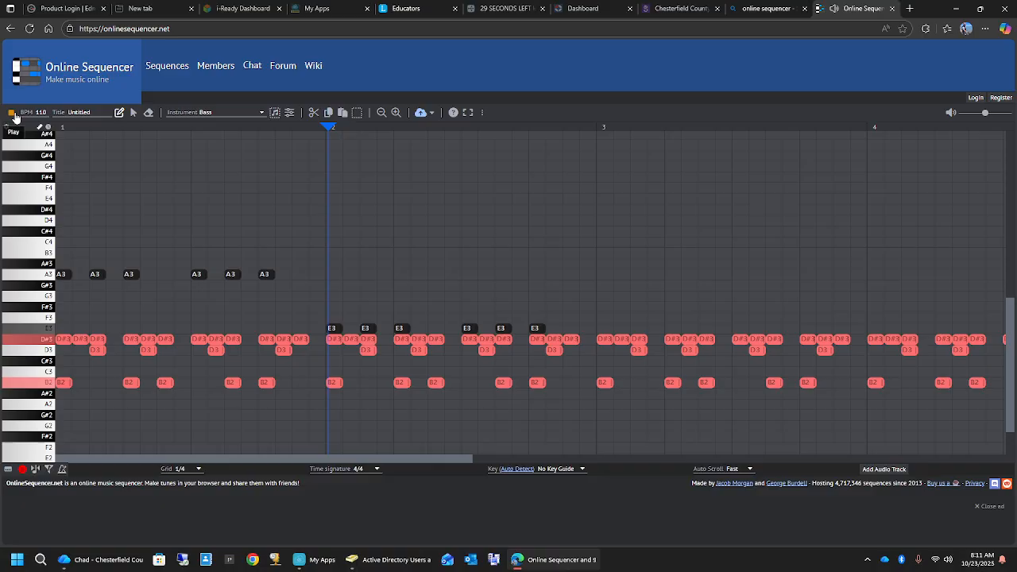
{"action": "left_click", "coordinate": [14, 114]}
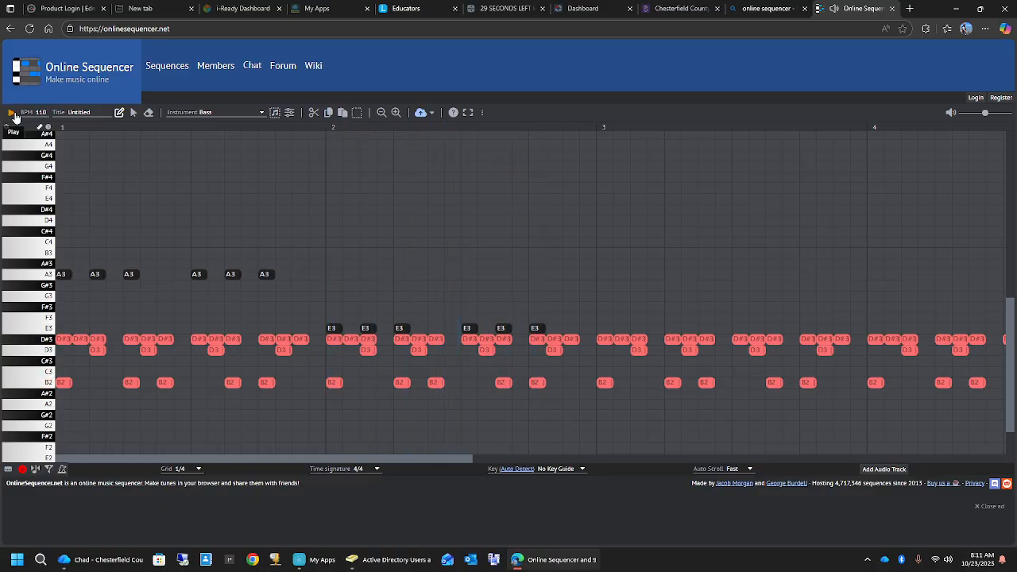
- Add six C4 bass notes in measure 3 on grid steps 1, 3, 5, 9, 11 and 13, and play the sequence
{"action": "left_click", "coordinate": [635, 243]}
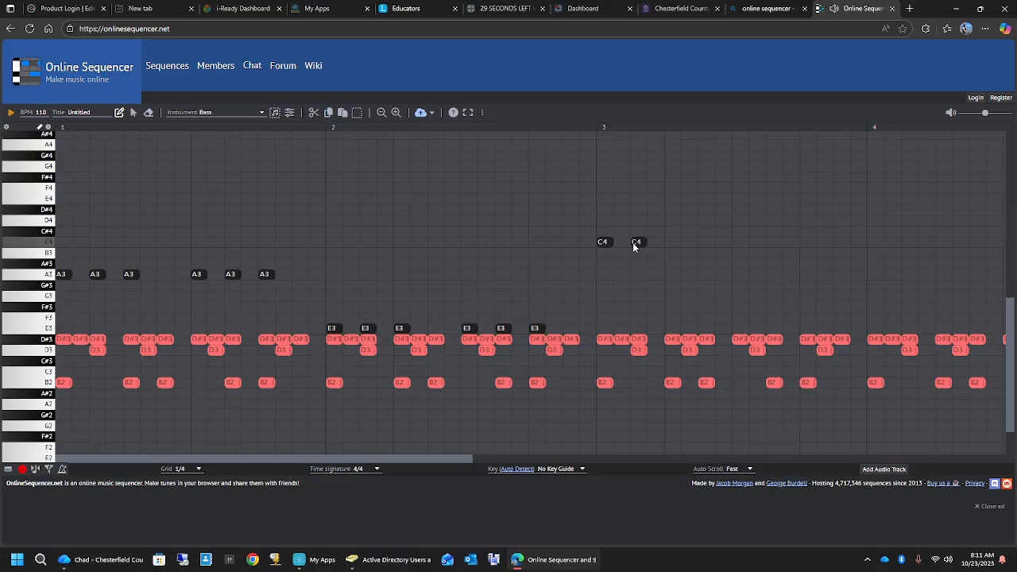
{"action": "left_click", "coordinate": [671, 243]}
{"action": "left_click", "coordinate": [739, 243]}
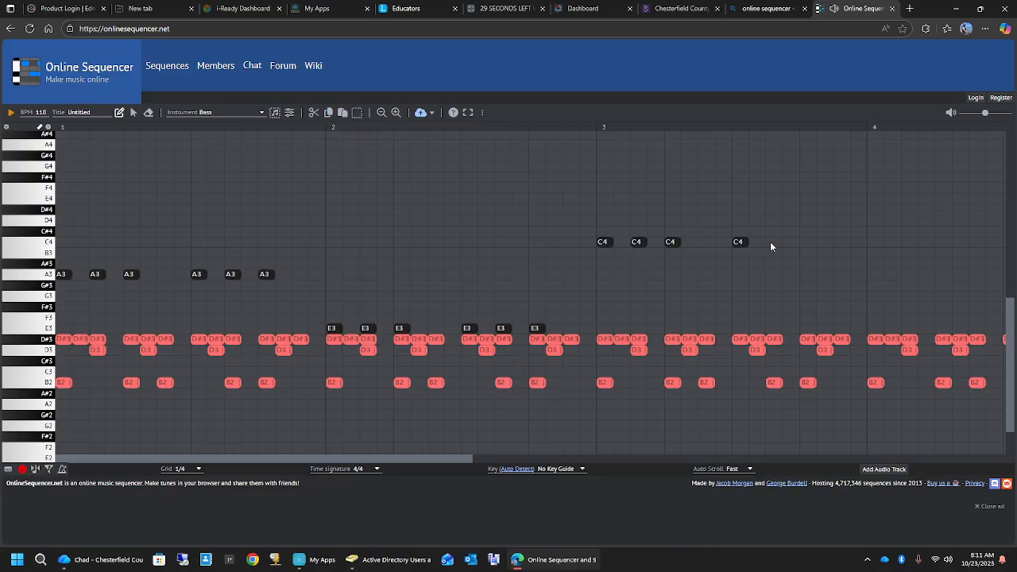
{"action": "left_click", "coordinate": [812, 246]}
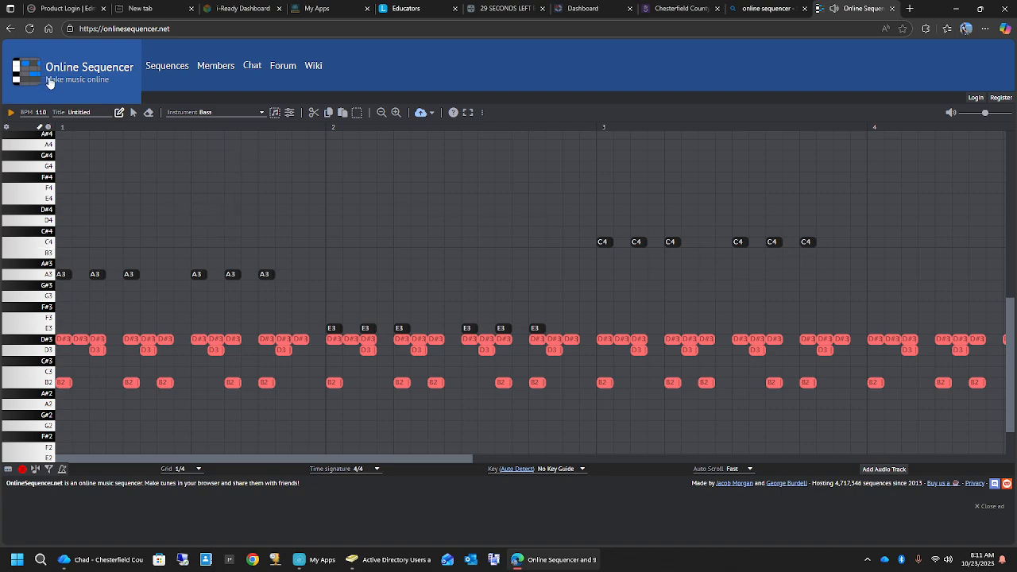
{"action": "left_click", "coordinate": [10, 115]}
{"action": "left_click", "coordinate": [10, 116]}
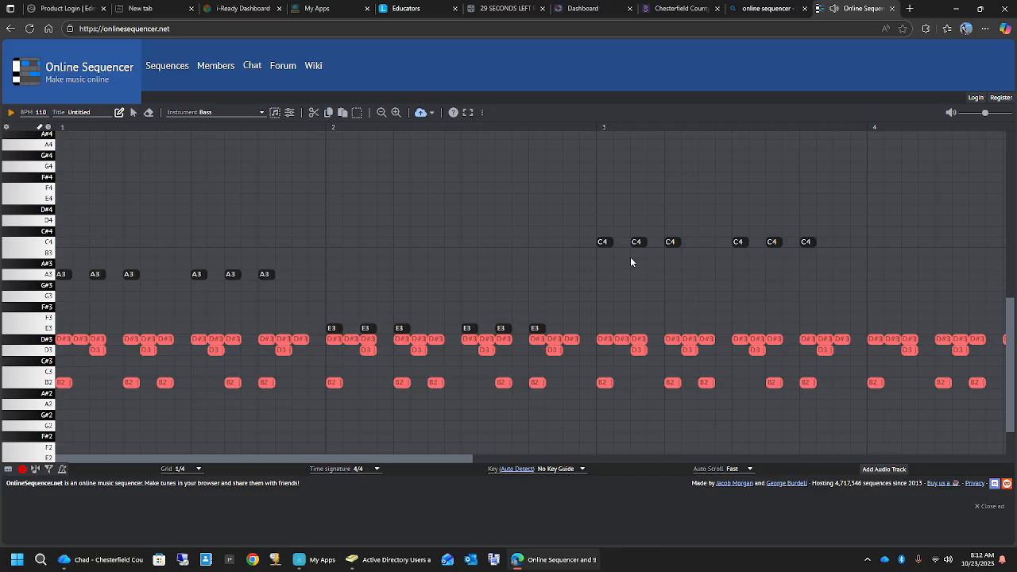
- Add six G3 bass notes in measure 4 on grid steps 1, 3, 5, 9, 11 and 13, and play the sequence
{"action": "left_click", "coordinate": [875, 295]}
{"action": "left_click", "coordinate": [942, 297]}
{"action": "left_click_drag", "start_coordinate": [449, 458], "coordinate": [581, 468]}
{"action": "left_click", "coordinate": [713, 296]}
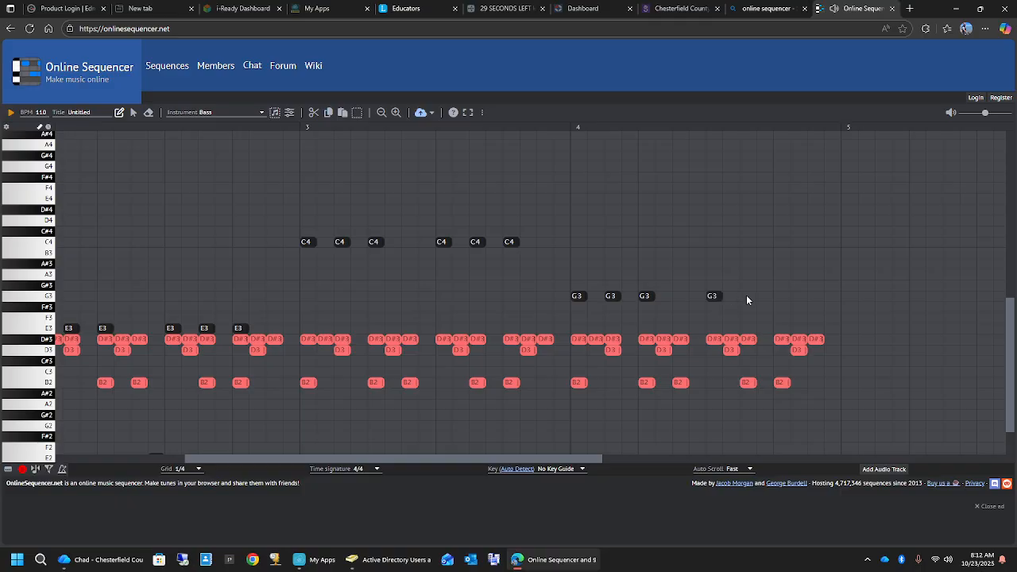
{"action": "left_click", "coordinate": [746, 296]}
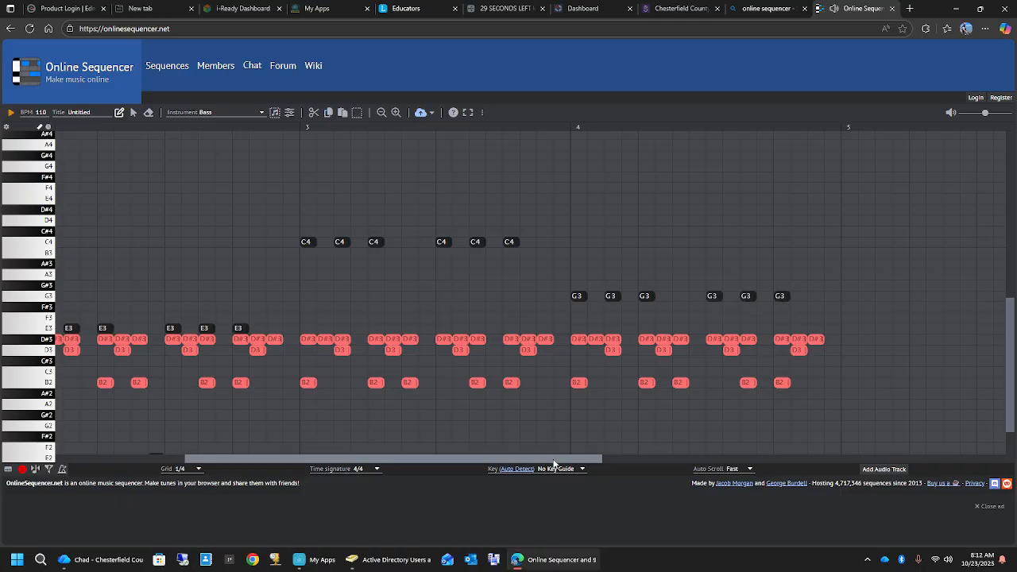
{"action": "left_click_drag", "start_coordinate": [394, 458], "coordinate": [264, 426]}
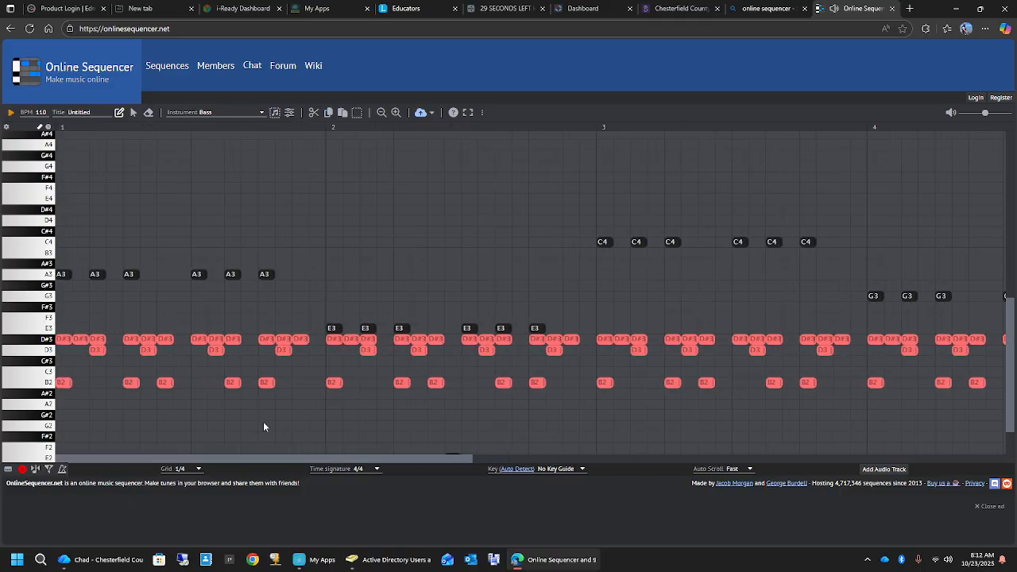
{"action": "left_click", "coordinate": [11, 114]}
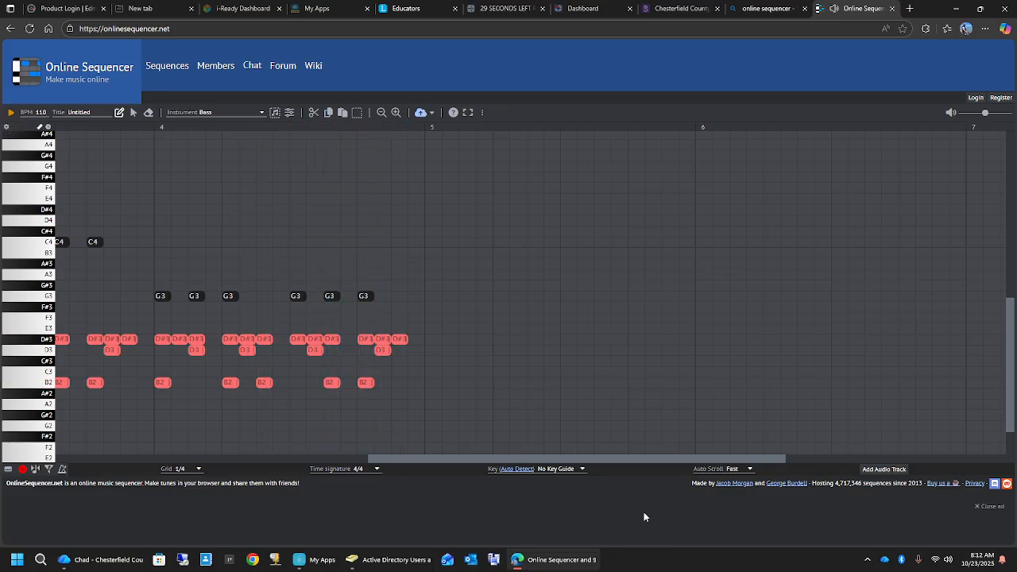
- Choose Electric Piano as the instrument for new notes
{"action": "left_click_drag", "start_coordinate": [622, 458], "coordinate": [277, 453]}
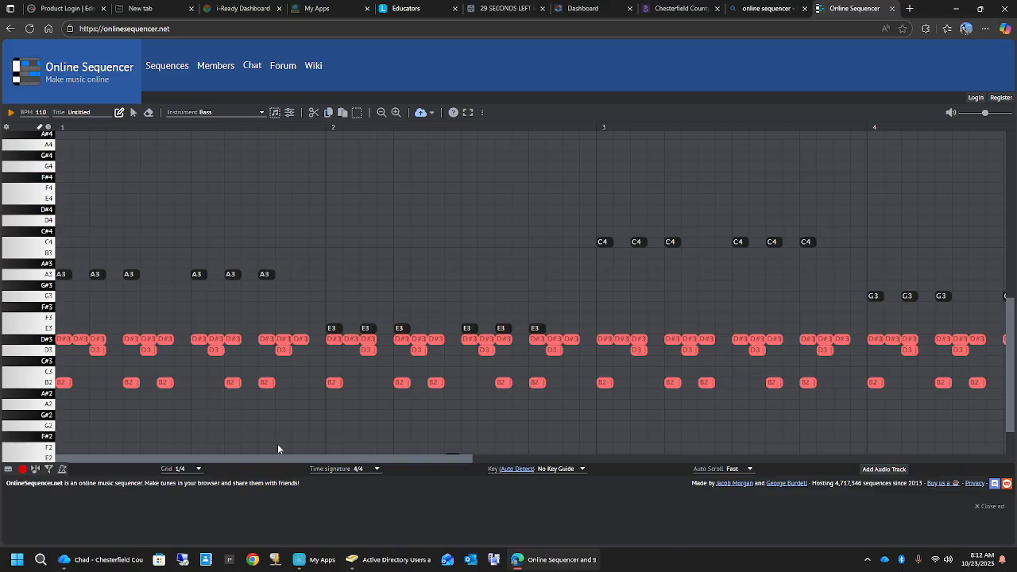
{"action": "scroll", "coordinate": [262, 274], "scroll_direction": "up", "scroll_amount": 3}
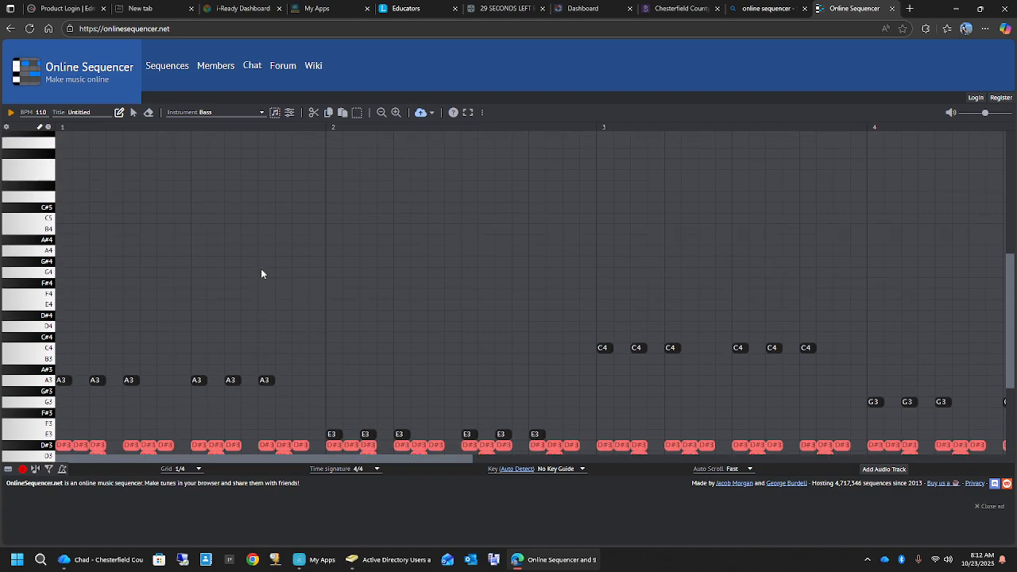
{"action": "left_click", "coordinate": [265, 115]}
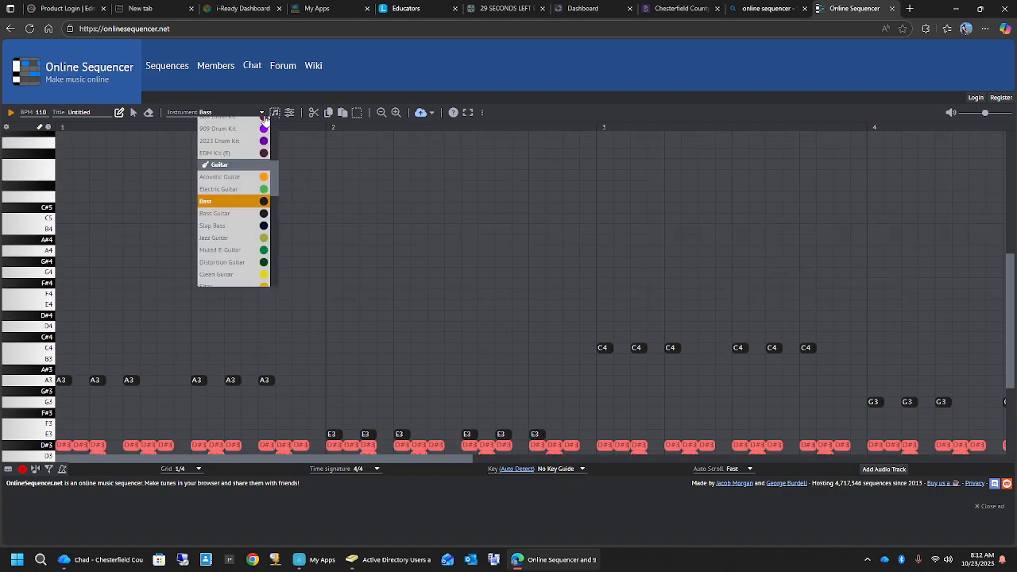
{"action": "scroll", "coordinate": [252, 213], "scroll_direction": "up", "scroll_amount": 5}
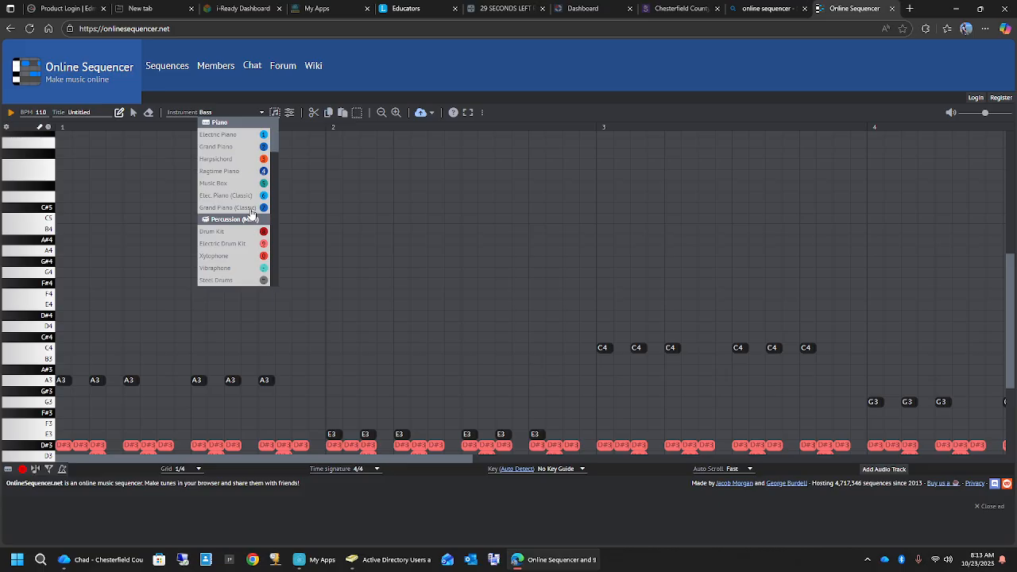
{"action": "left_click", "coordinate": [236, 136]}
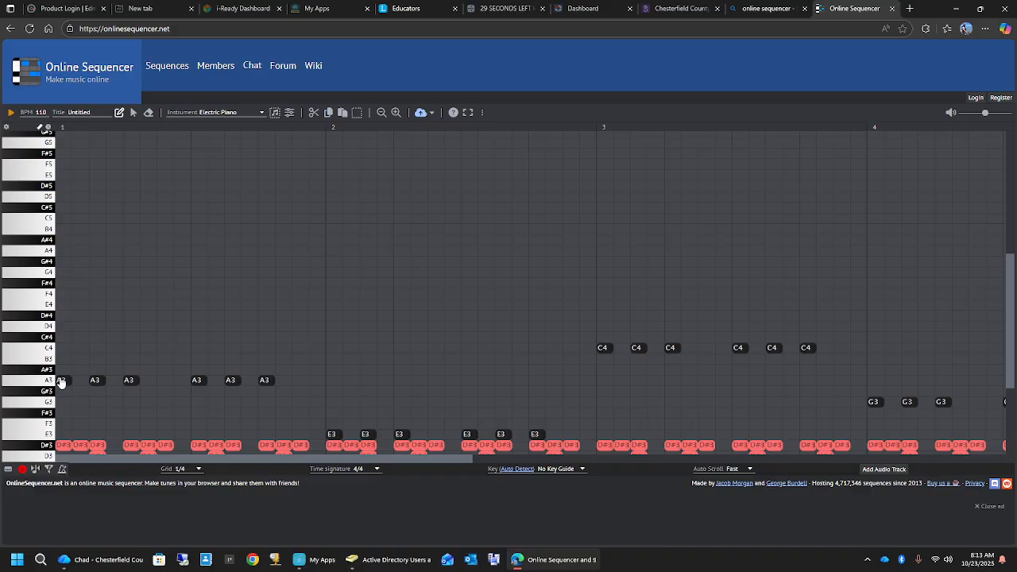
- Add an A4, C5 and E5 electric piano chord one grid step long on grid step 3 of measure 1
{"action": "left_click", "coordinate": [67, 252]}
{"action": "left_click", "coordinate": [64, 219]}
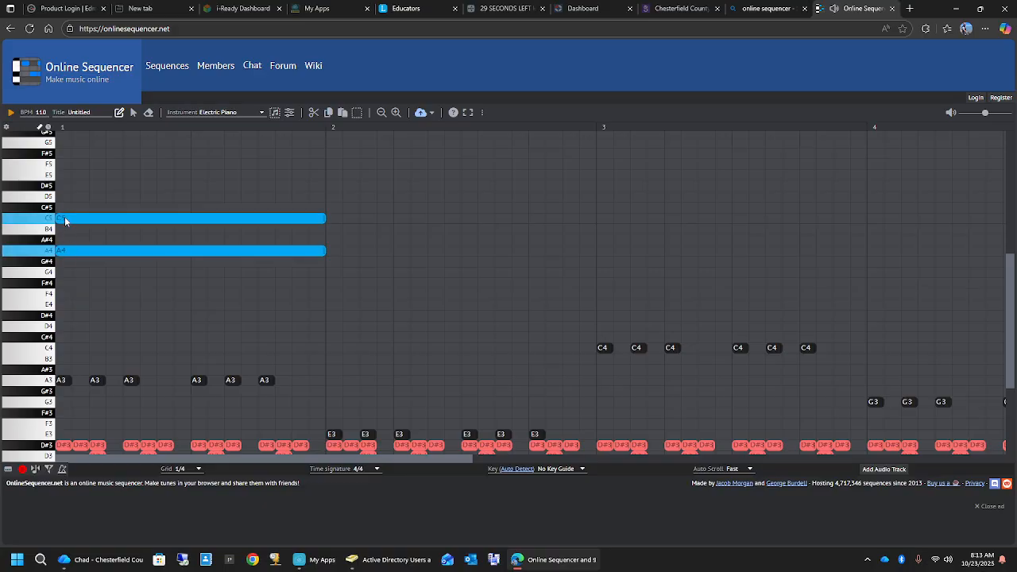
{"action": "left_click", "coordinate": [64, 174]}
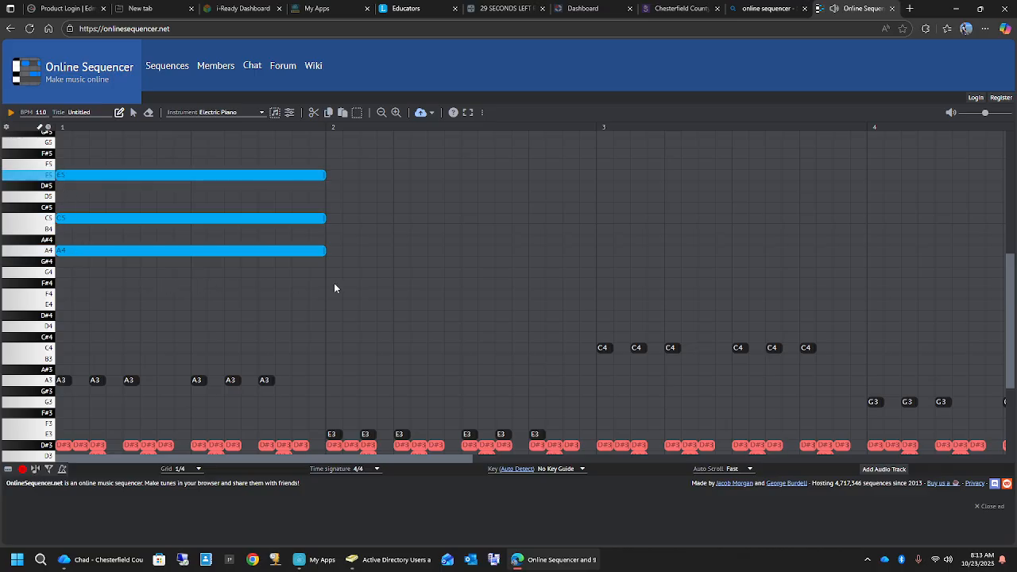
{"action": "left_click_drag", "start_coordinate": [325, 251], "coordinate": [71, 251]}
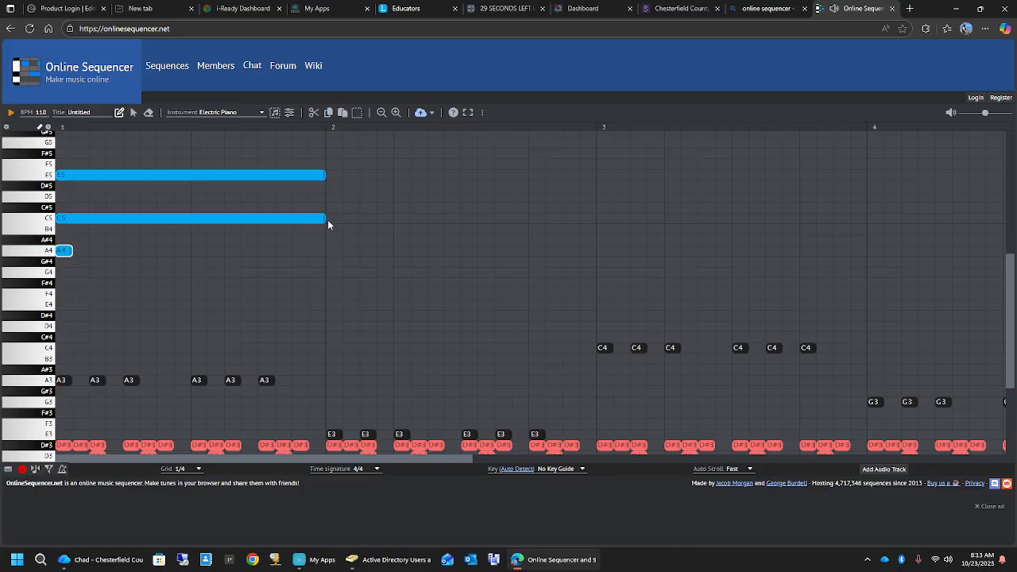
{"action": "left_click_drag", "start_coordinate": [327, 224], "coordinate": [72, 226]}
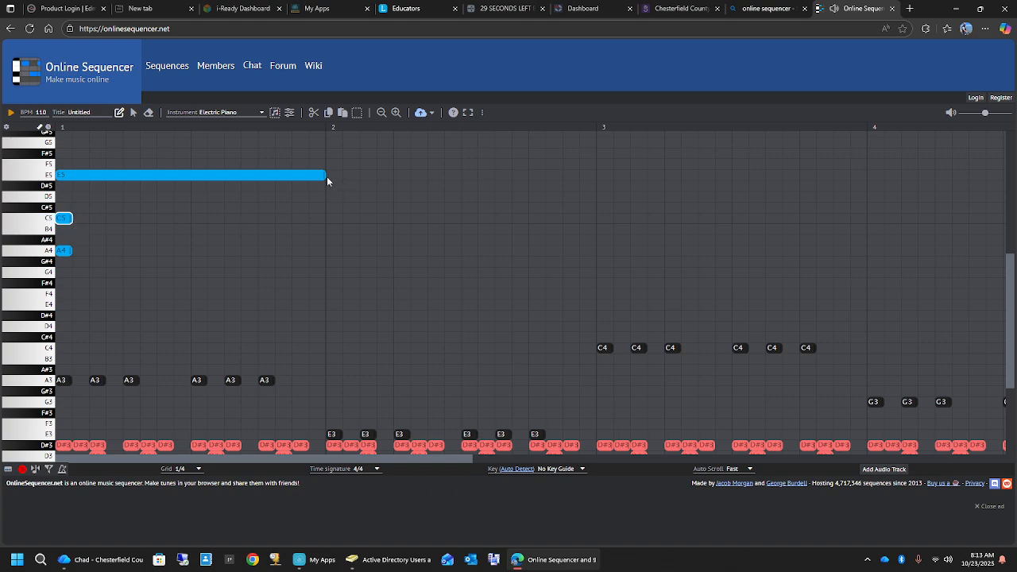
{"action": "left_click_drag", "start_coordinate": [326, 177], "coordinate": [96, 180]}
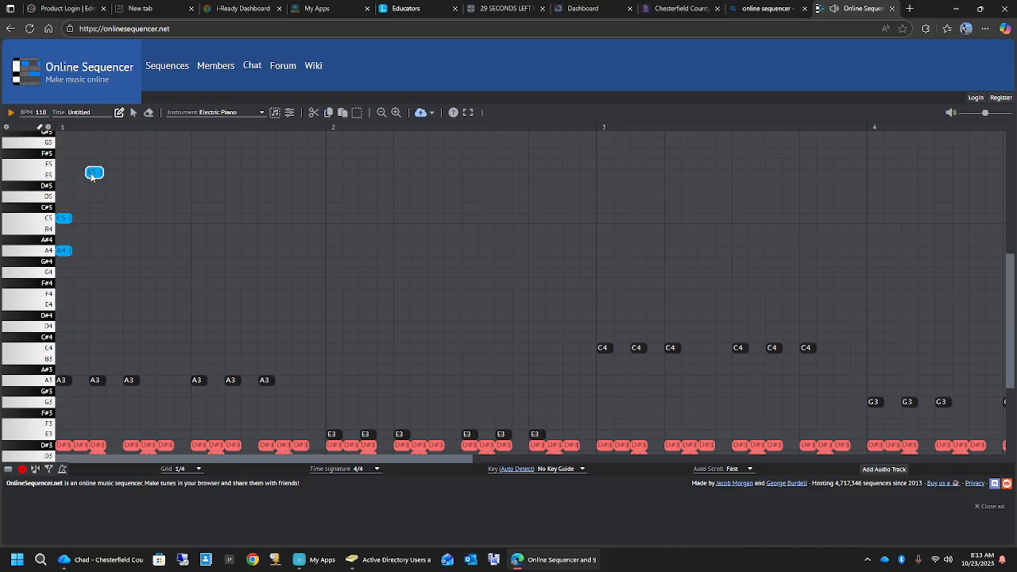
{"action": "left_click", "coordinate": [64, 223]}
{"action": "left_click_drag", "start_coordinate": [64, 228], "coordinate": [97, 256]}
- Add the same A4, C5 and E5 chord on grid steps 7, 11 and 15 of measure 1, and play the sequence
{"action": "left_click", "coordinate": [168, 251]}
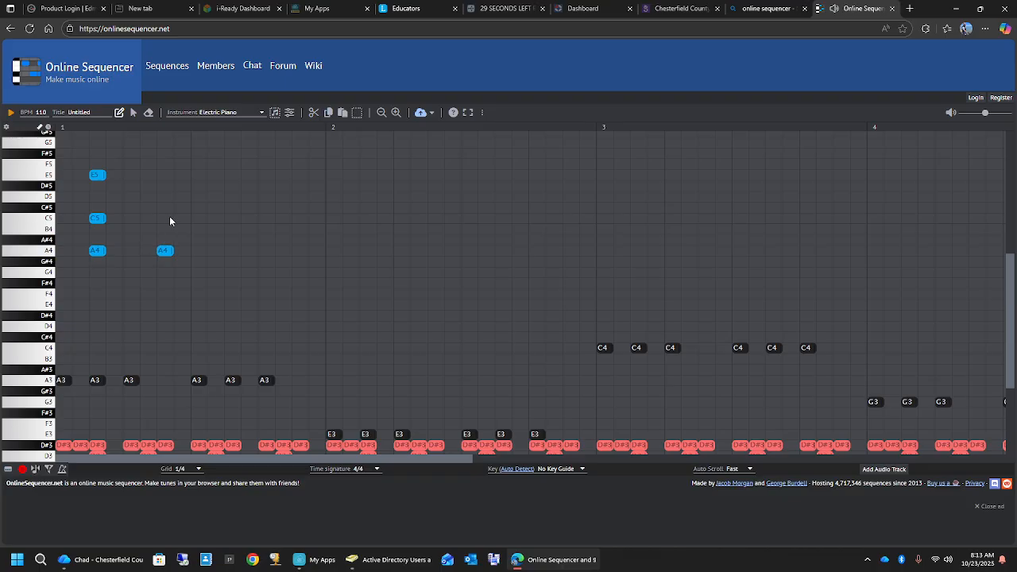
{"action": "left_click", "coordinate": [163, 170]}
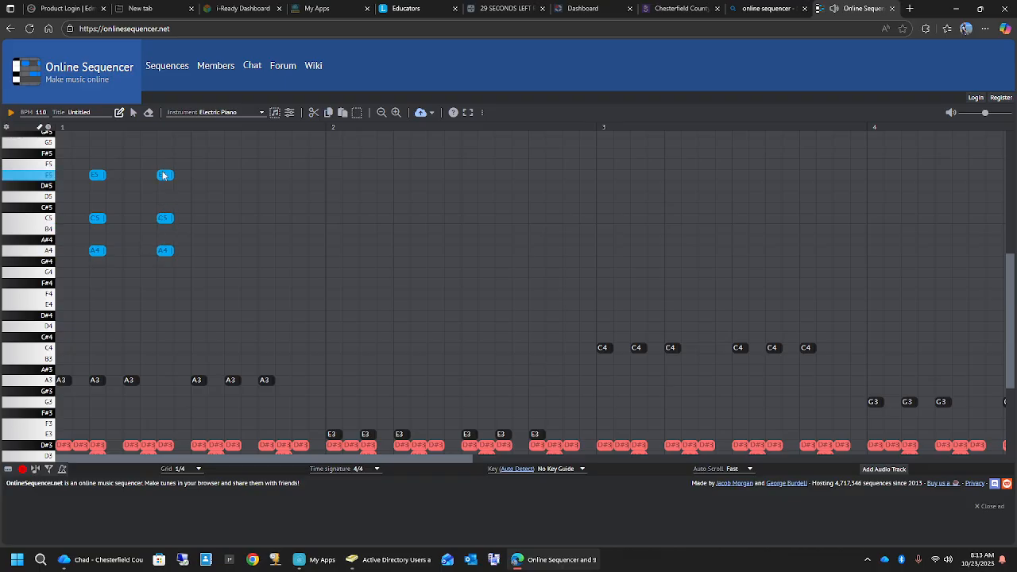
{"action": "left_click", "coordinate": [232, 251]}
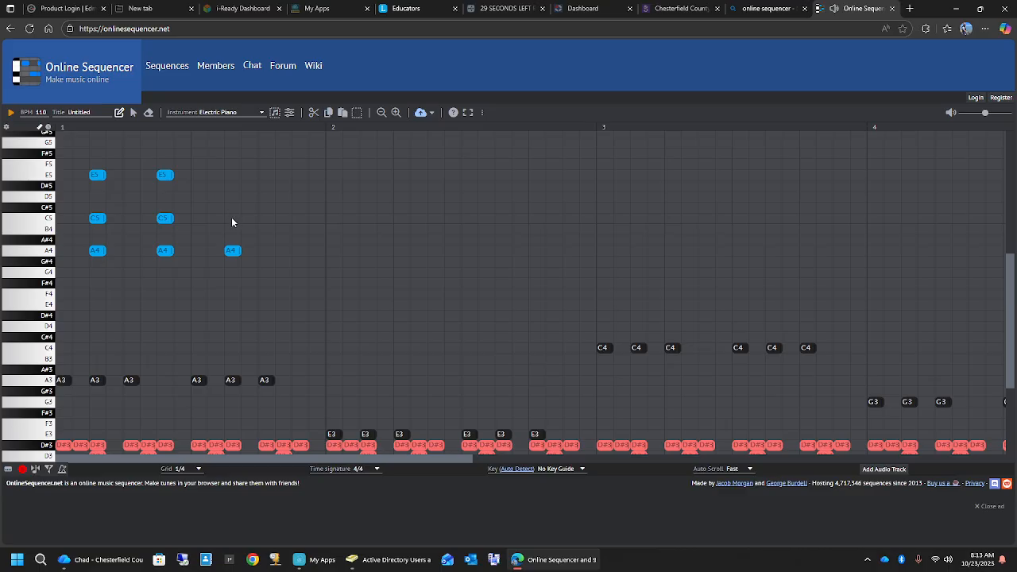
{"action": "left_click", "coordinate": [231, 218]}
{"action": "left_click", "coordinate": [231, 180]}
{"action": "left_click", "coordinate": [302, 251]}
{"action": "left_click", "coordinate": [301, 218]}
{"action": "left_click", "coordinate": [300, 176]}
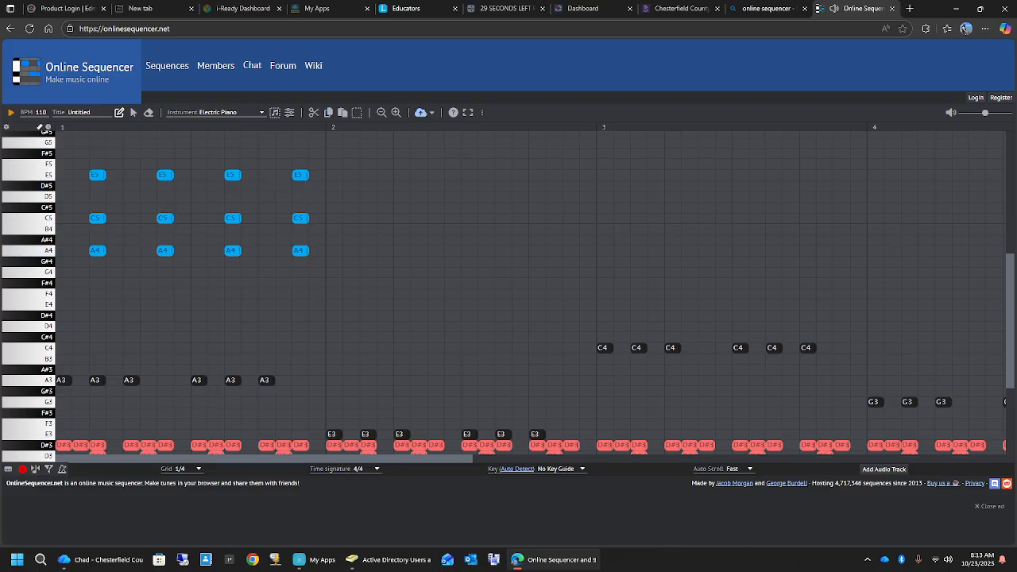
{"action": "left_click", "coordinate": [11, 114]}
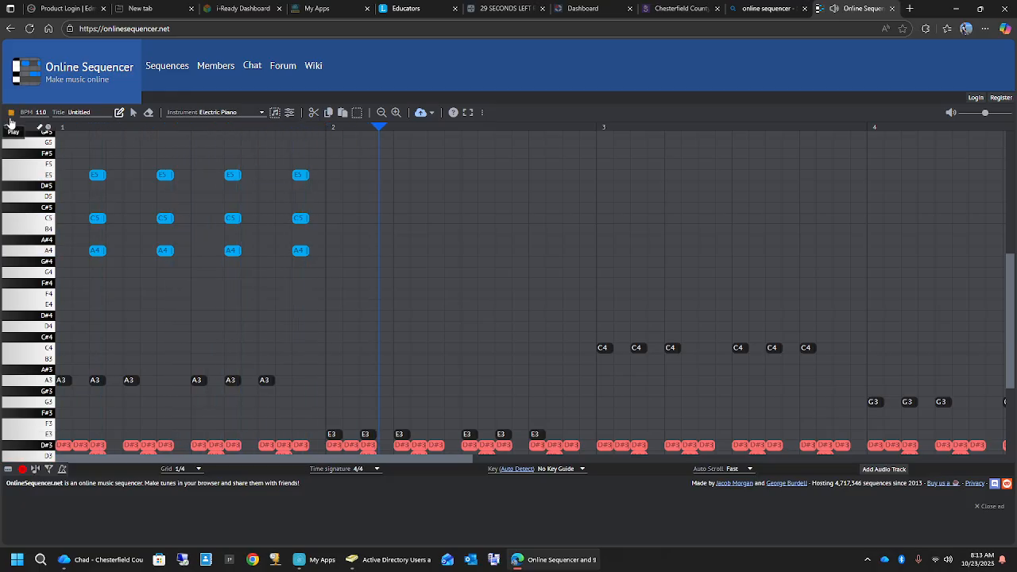
{"action": "left_click", "coordinate": [10, 113]}
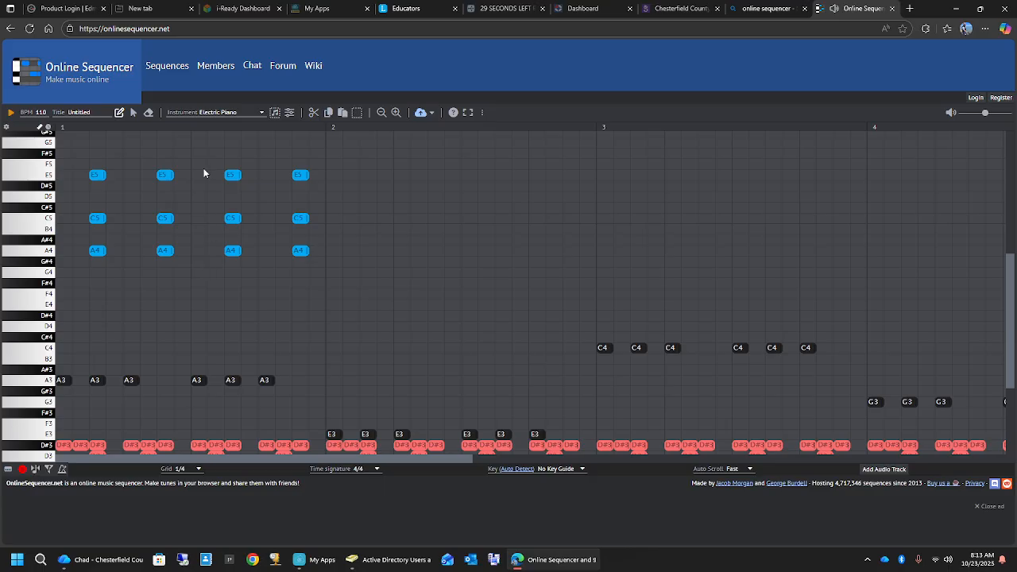
- Move the third chord in measure 1 one grid step earlier to grid step 10, and play the sequence
{"action": "left_click", "coordinate": [133, 112]}
{"action": "left_click_drag", "start_coordinate": [219, 162], "coordinate": [219, 260]}
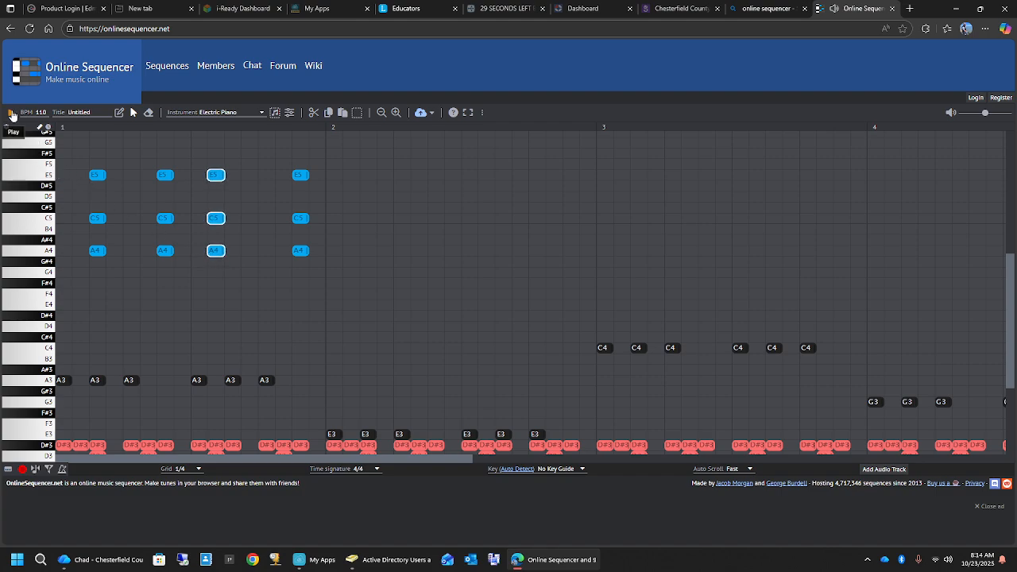
{"action": "left_click", "coordinate": [11, 114]}
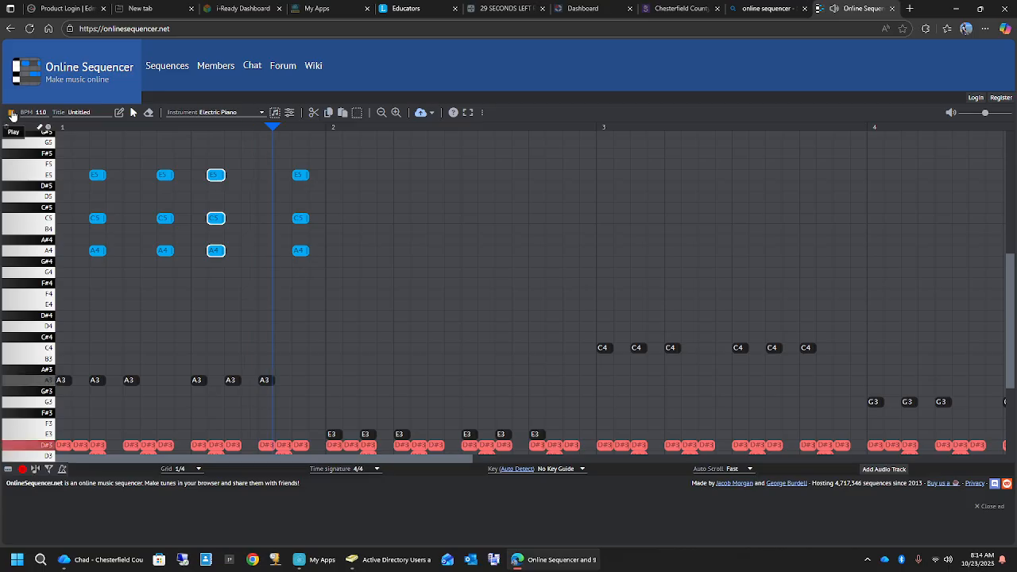
{"action": "left_click", "coordinate": [11, 114]}
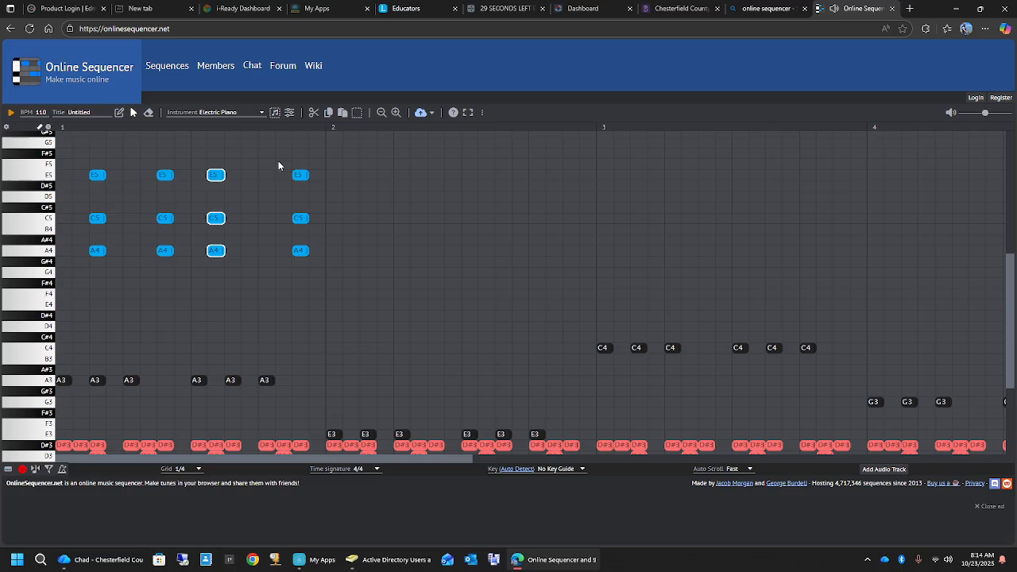
- Try the fourth chord in measure 1 on grid step 14, and play the sequence
{"action": "left_click_drag", "start_coordinate": [279, 161], "coordinate": [284, 253]}
{"action": "left_click", "coordinate": [11, 114]}
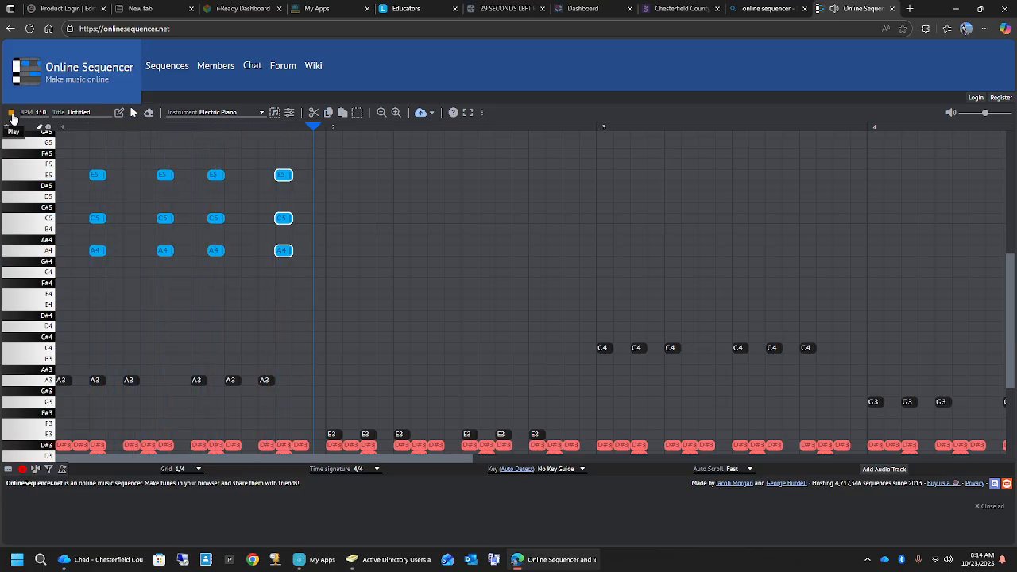
{"action": "left_click", "coordinate": [11, 113]}
- Move the fourth chord in measure 1 to grid step 13, and play the sequence
{"action": "left_click_drag", "start_coordinate": [259, 154], "coordinate": [267, 252]}
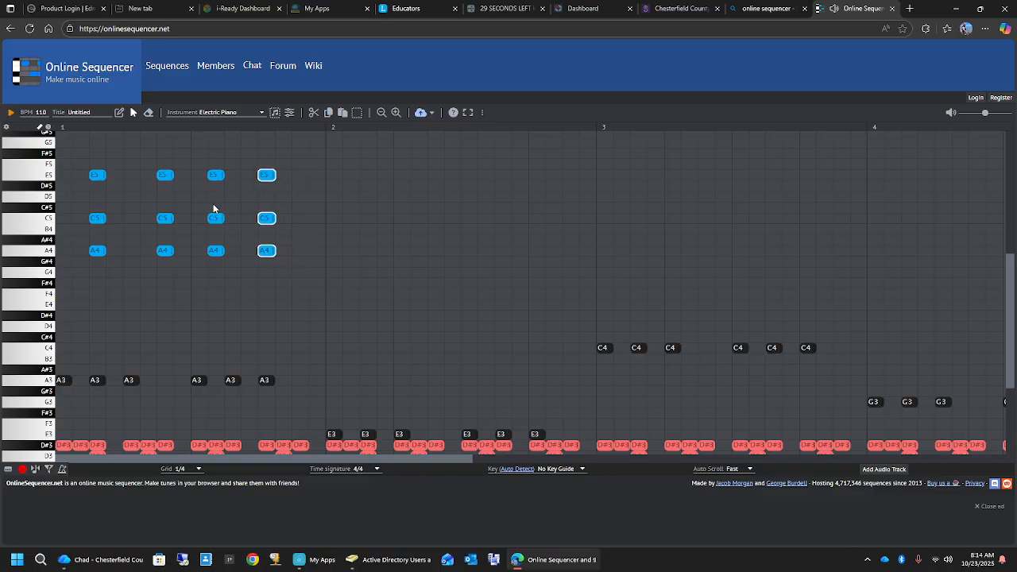
{"action": "left_click_drag", "start_coordinate": [202, 165], "coordinate": [227, 256]}
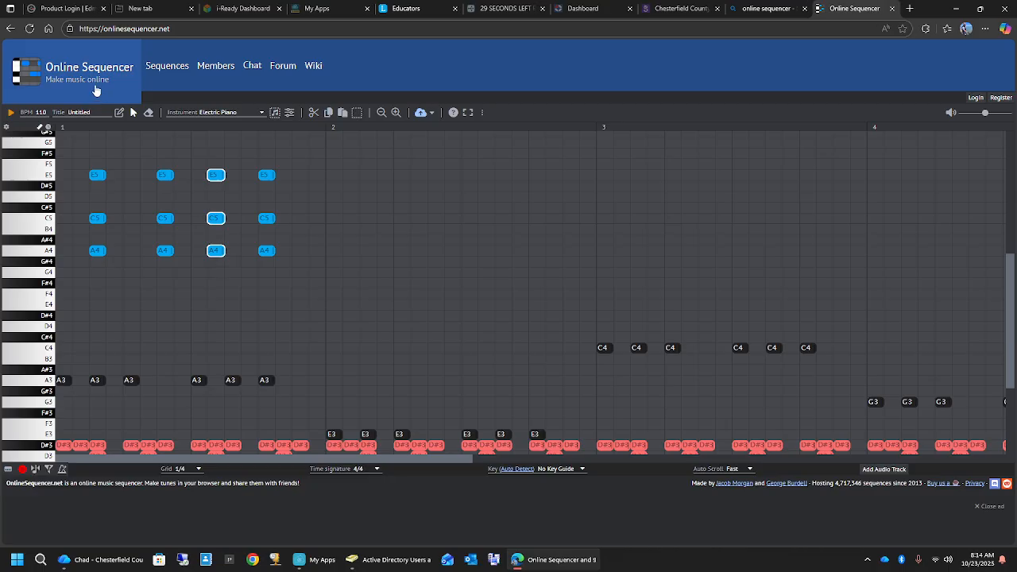
{"action": "left_click", "coordinate": [12, 116]}
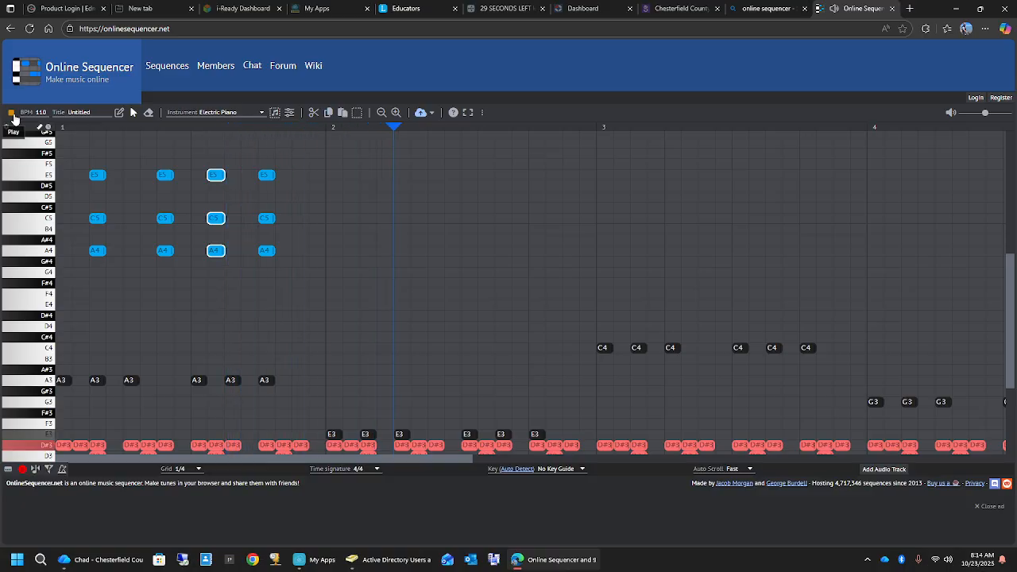
{"action": "left_click", "coordinate": [13, 115]}
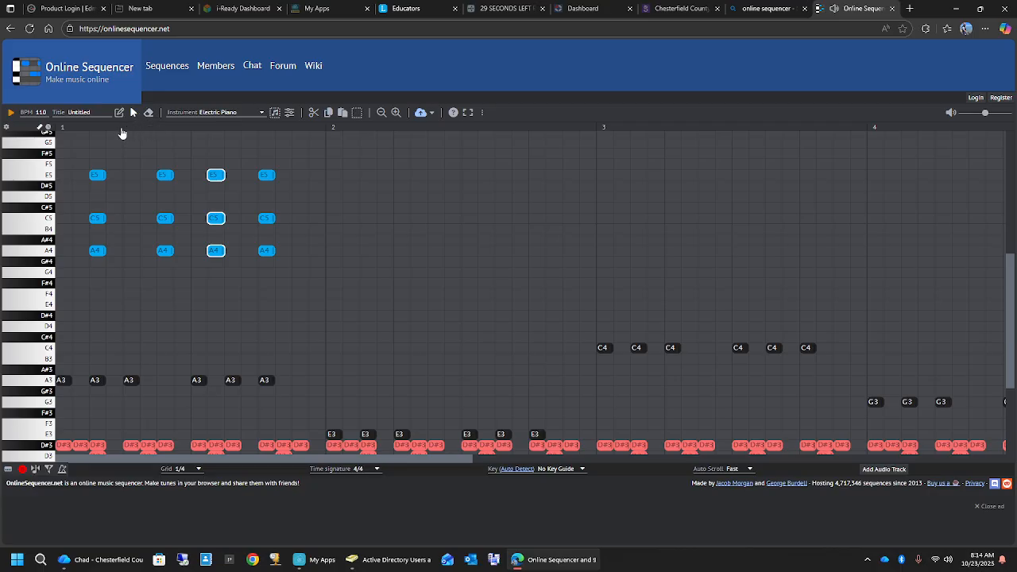
- Copy the four measure 1 chords into measure 2 starting on grid step 1, with the pitches lowered to F4, G#4 and C5
{"action": "left_click_drag", "start_coordinate": [85, 144], "coordinate": [290, 280]}
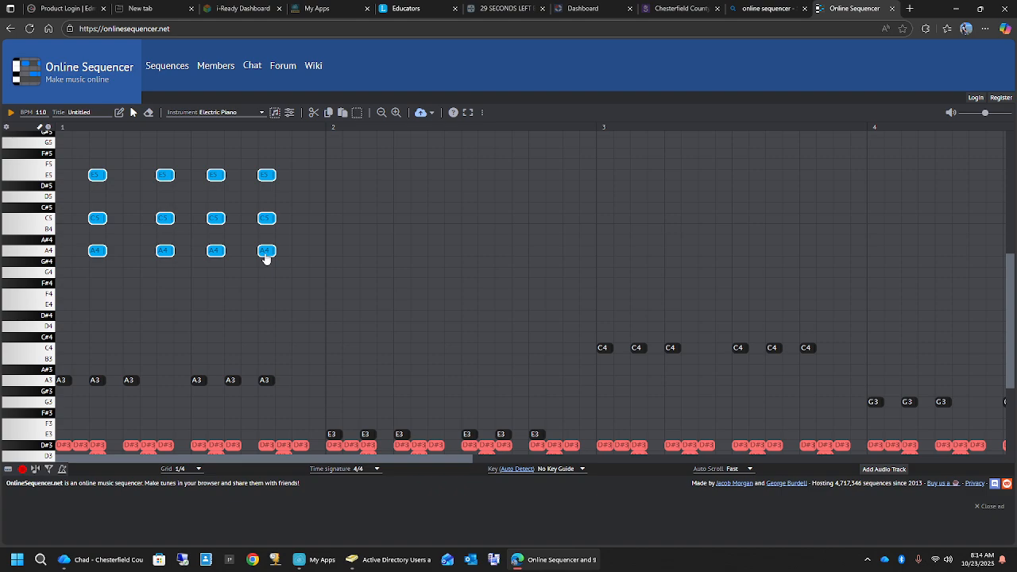
{"action": "left_click", "coordinate": [329, 115]}
{"action": "left_click", "coordinate": [342, 114]}
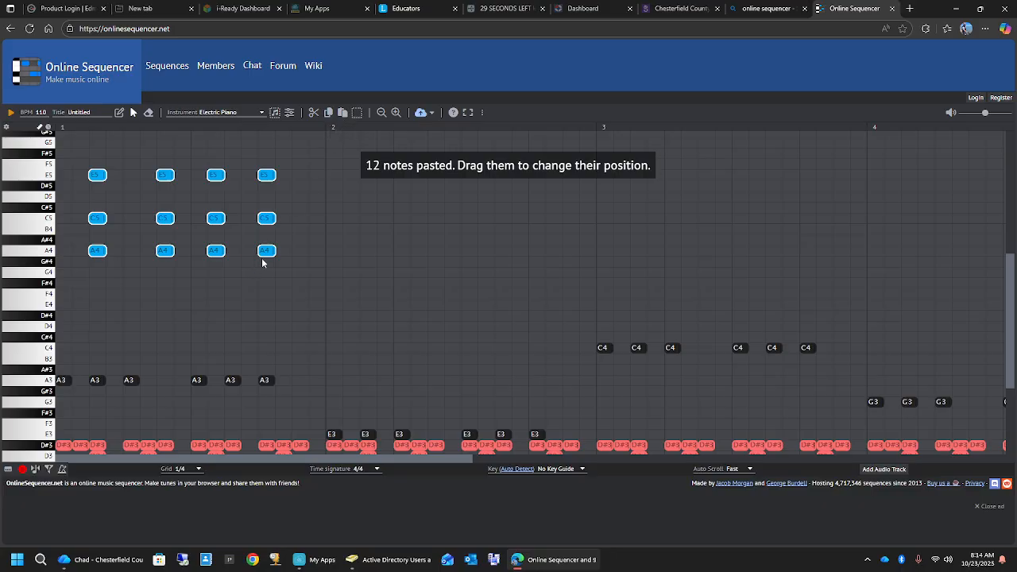
{"action": "left_click_drag", "start_coordinate": [266, 259], "coordinate": [502, 309]}
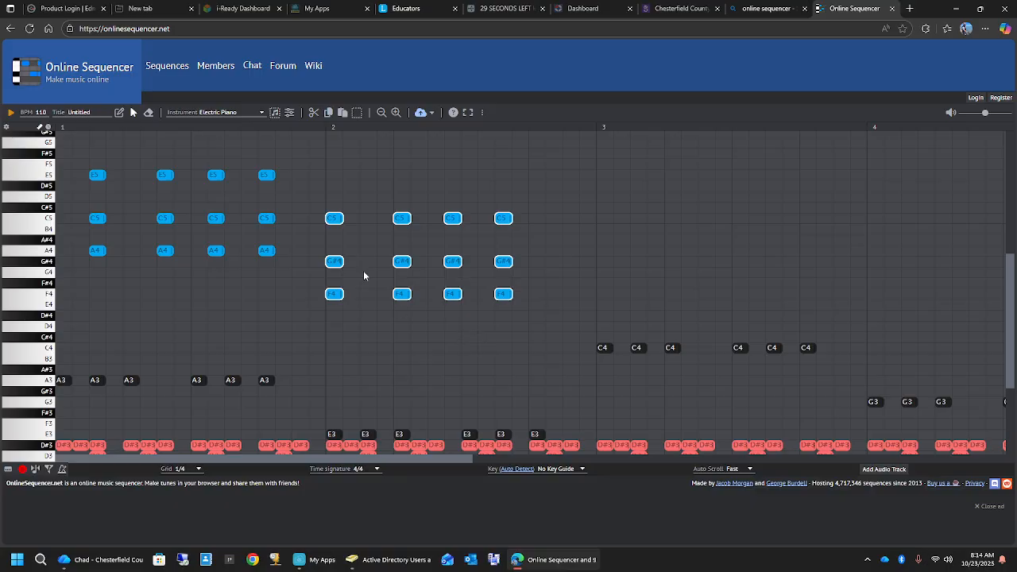
- Lower the four measure 2 chords by one semitone to E4, G4 and B4, and play the sequence
{"action": "left_click", "coordinate": [325, 249]}
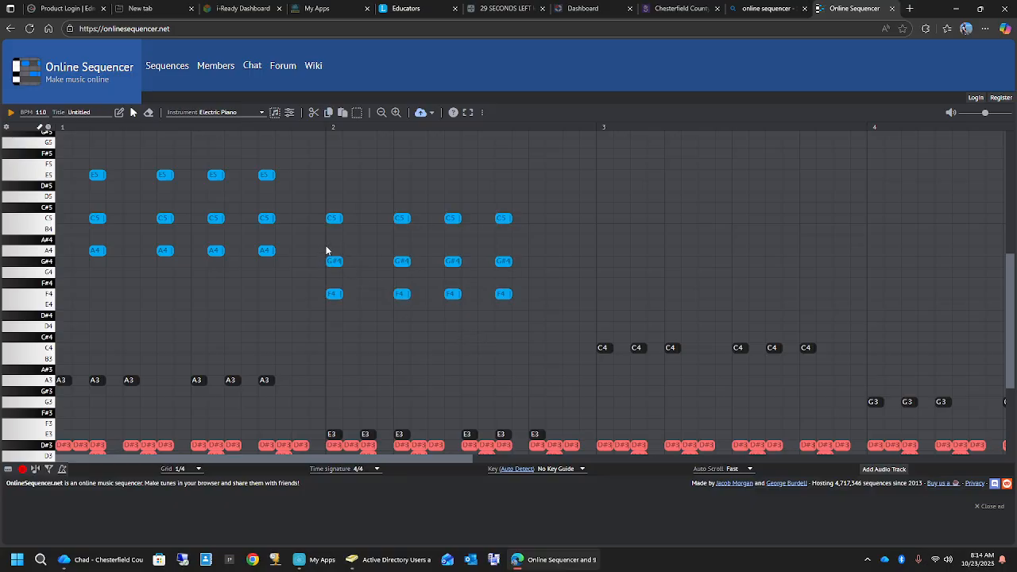
{"action": "left_click_drag", "start_coordinate": [325, 246], "coordinate": [510, 277]}
{"action": "left_click_drag", "start_coordinate": [314, 193], "coordinate": [491, 301]}
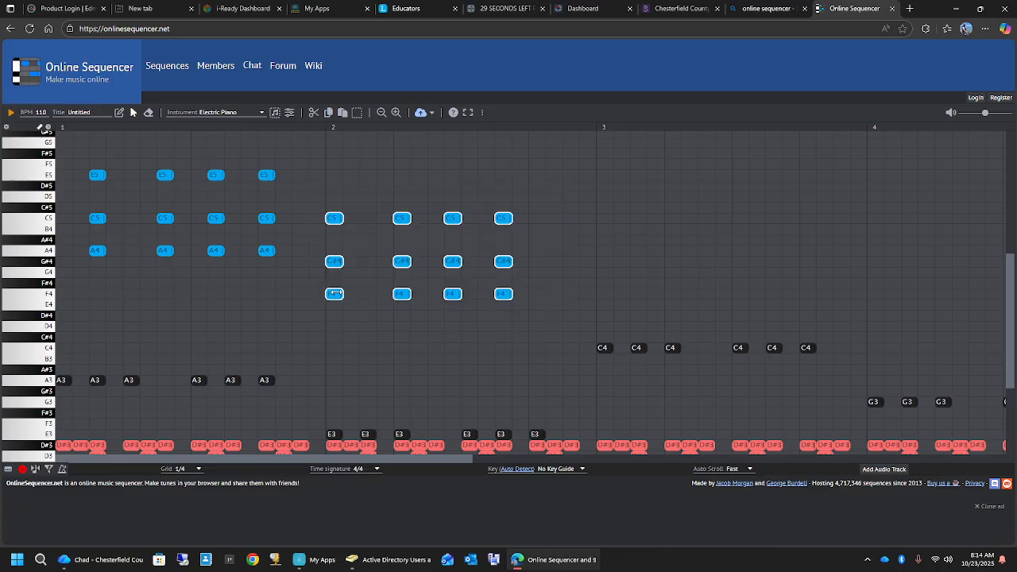
{"action": "left_click_drag", "start_coordinate": [335, 296], "coordinate": [336, 309]}
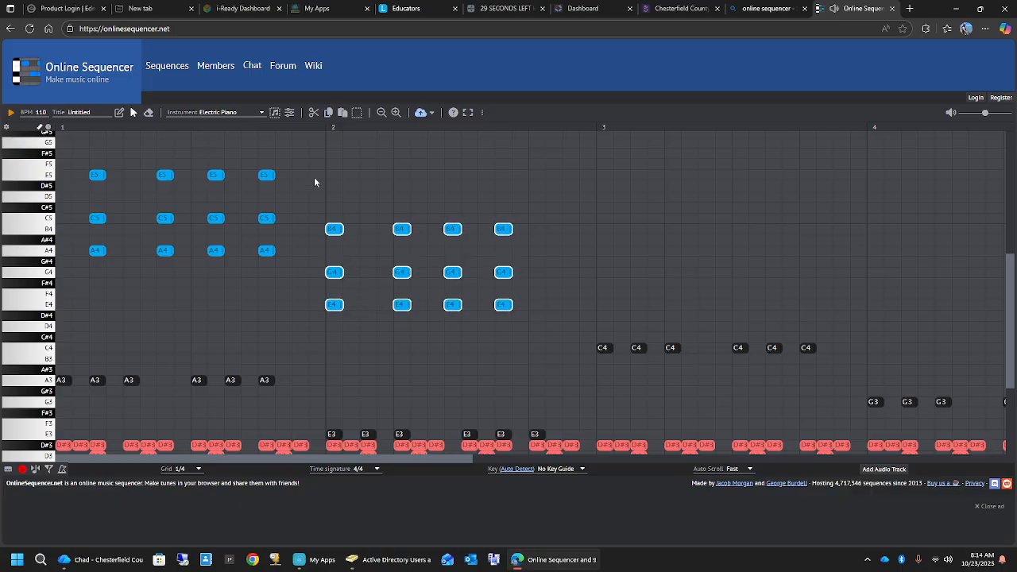
{"action": "left_click", "coordinate": [435, 199]}
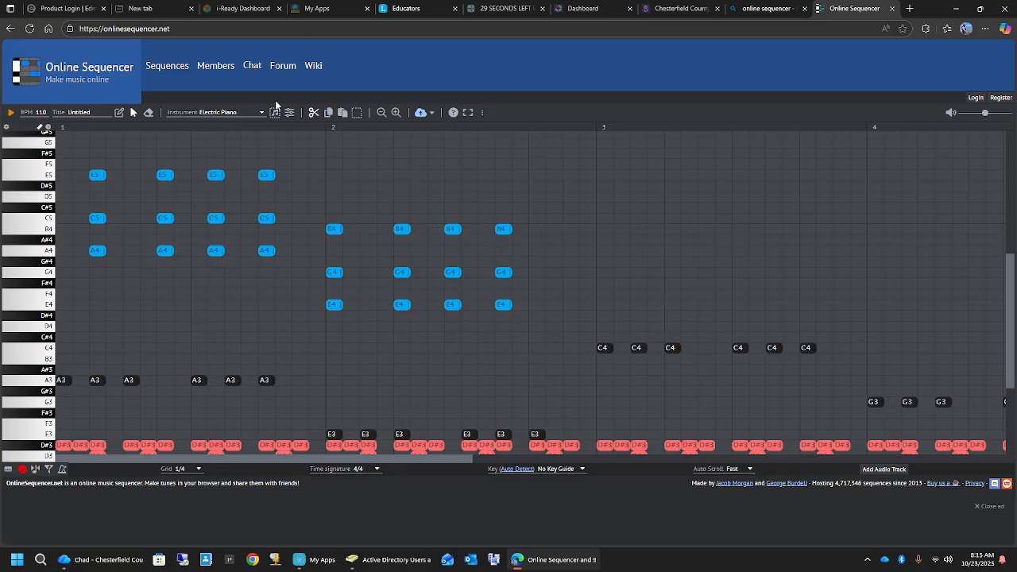
{"action": "left_click", "coordinate": [9, 115]}
- Paste the four copied chords into measure 3 starting on grid step 1 as C5, E5 and G5, and play the sequence
{"action": "left_click", "coordinate": [342, 113]}
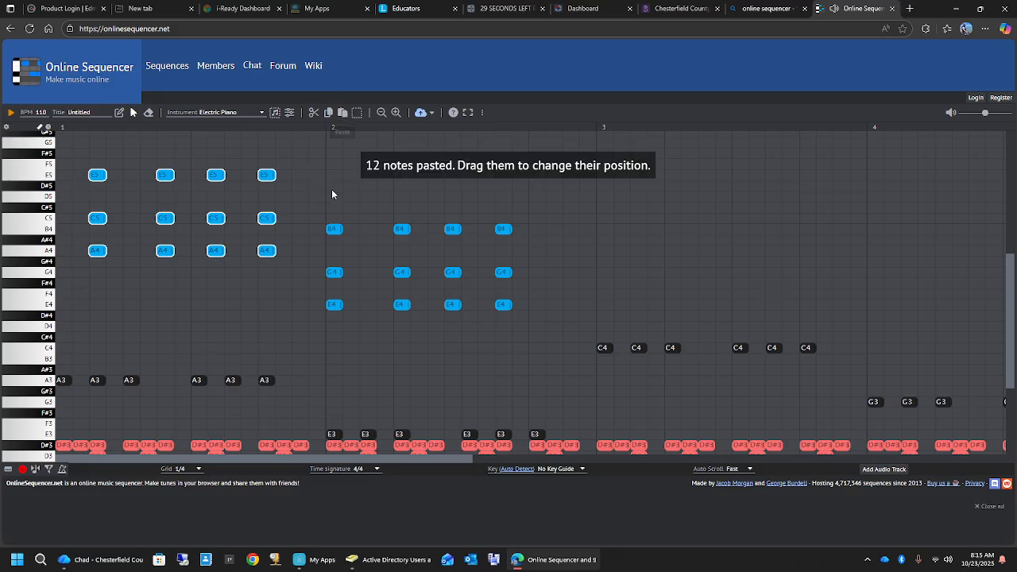
{"action": "left_click_drag", "start_coordinate": [267, 252], "coordinate": [776, 219]}
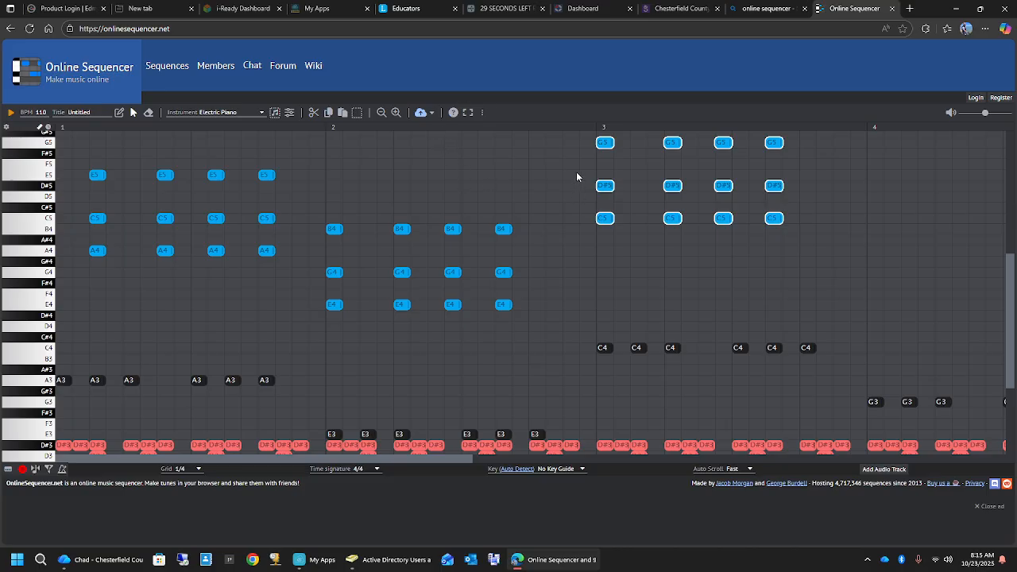
{"action": "left_click_drag", "start_coordinate": [577, 172], "coordinate": [778, 181]}
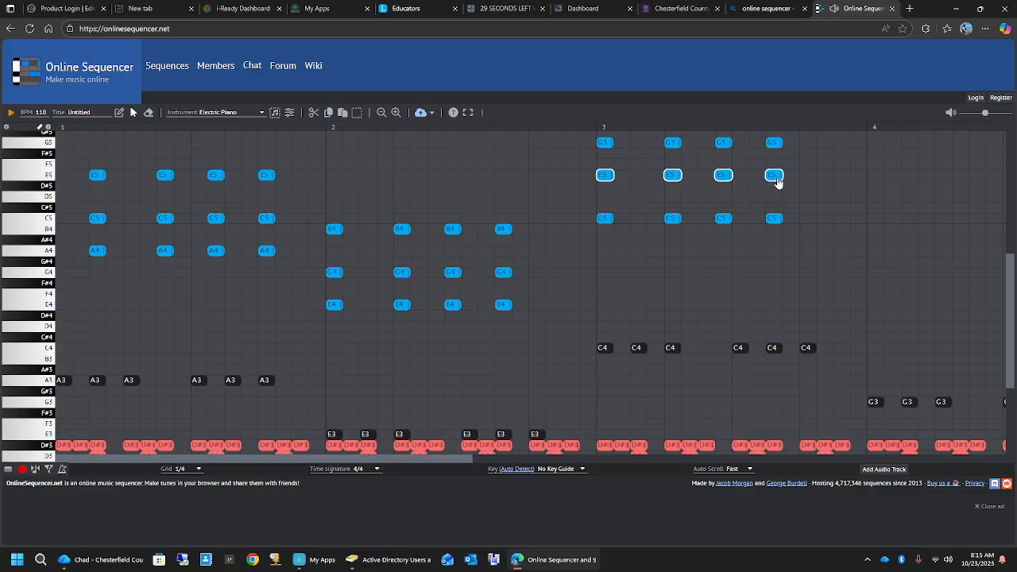
{"action": "left_click", "coordinate": [691, 264]}
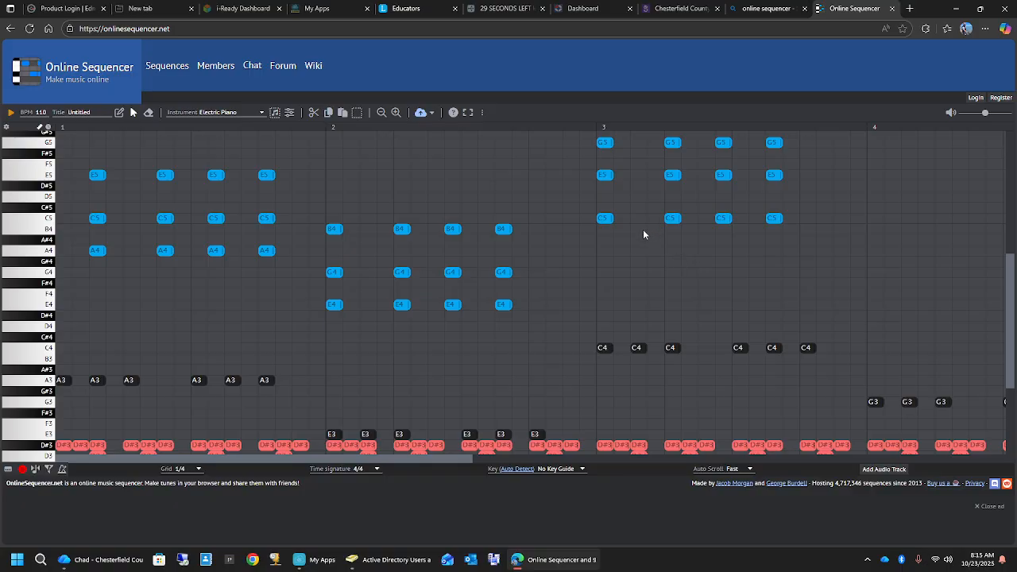
{"action": "left_click", "coordinate": [11, 113]}
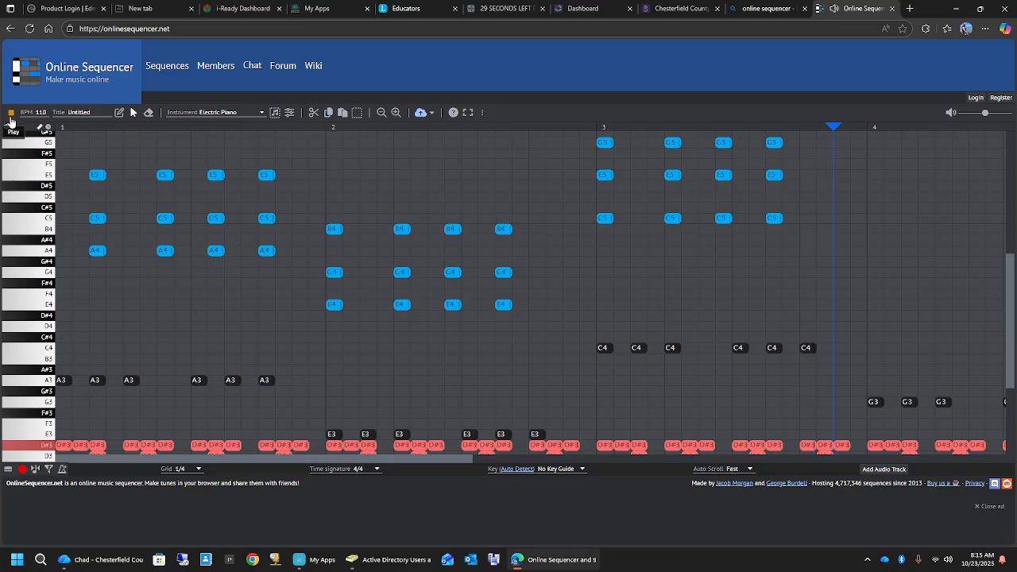
{"action": "left_click", "coordinate": [10, 114]}
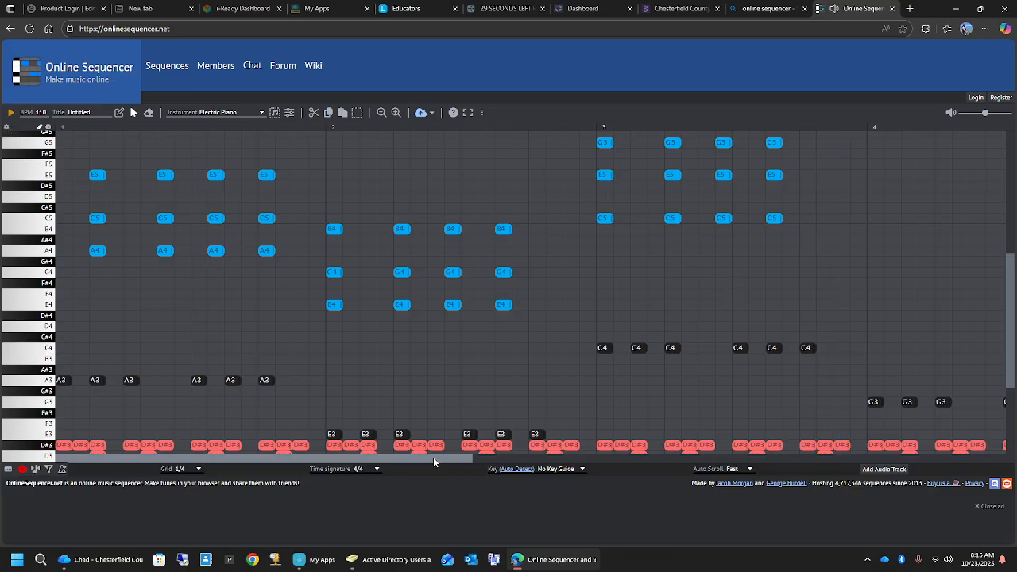
- Paste the four copied chords into measure 4 starting on grid step 1 as G4, B4 and D5, and play the sequence
{"action": "mouse_move", "coordinate": [434, 458]}
{"action": "left_mouse_down"}
{"action": "mouse_move", "coordinate": [579, 461]}
{"action": "mouse_move", "coordinate": [423, 458]}
{"action": "left_mouse_up"}
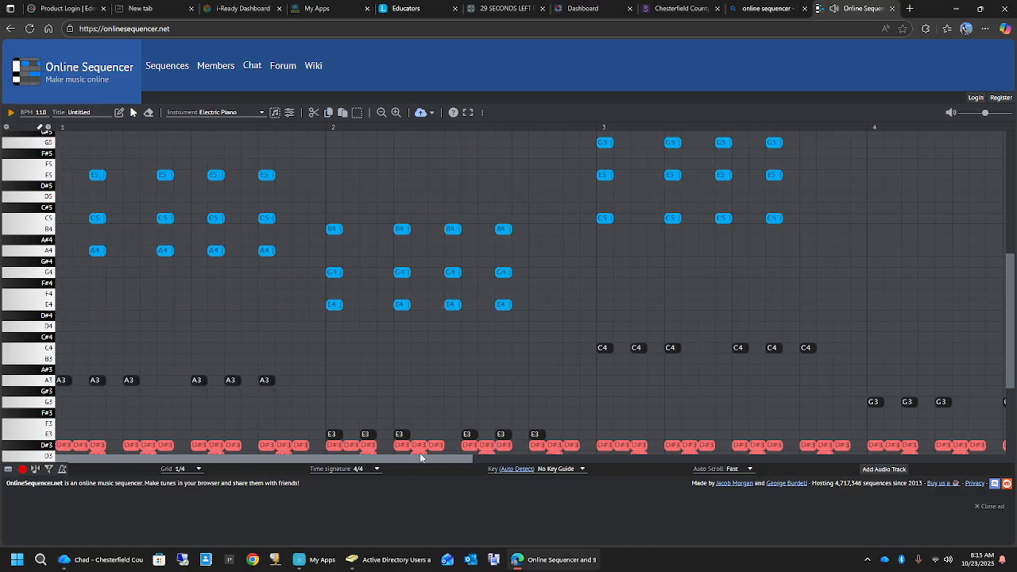
{"action": "left_click", "coordinate": [343, 112]}
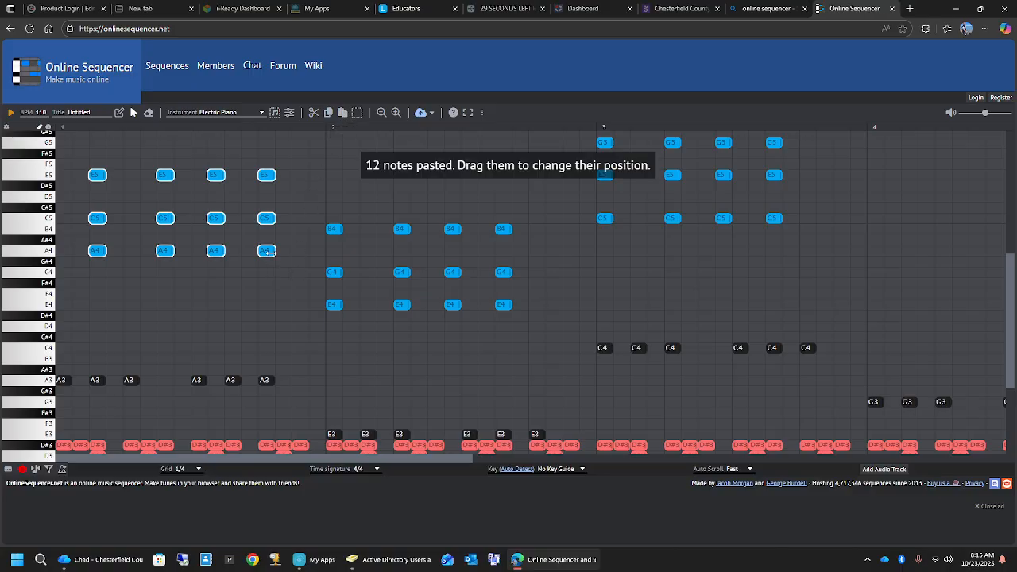
{"action": "left_click_drag", "start_coordinate": [268, 252], "coordinate": [883, 335]}
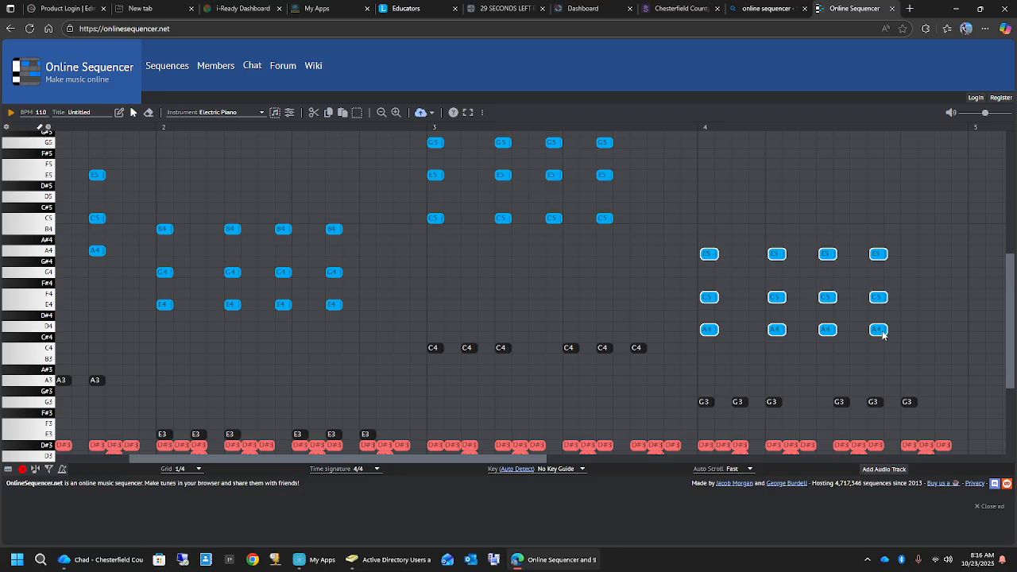
{"action": "left_click_drag", "start_coordinate": [883, 335], "coordinate": [876, 274]}
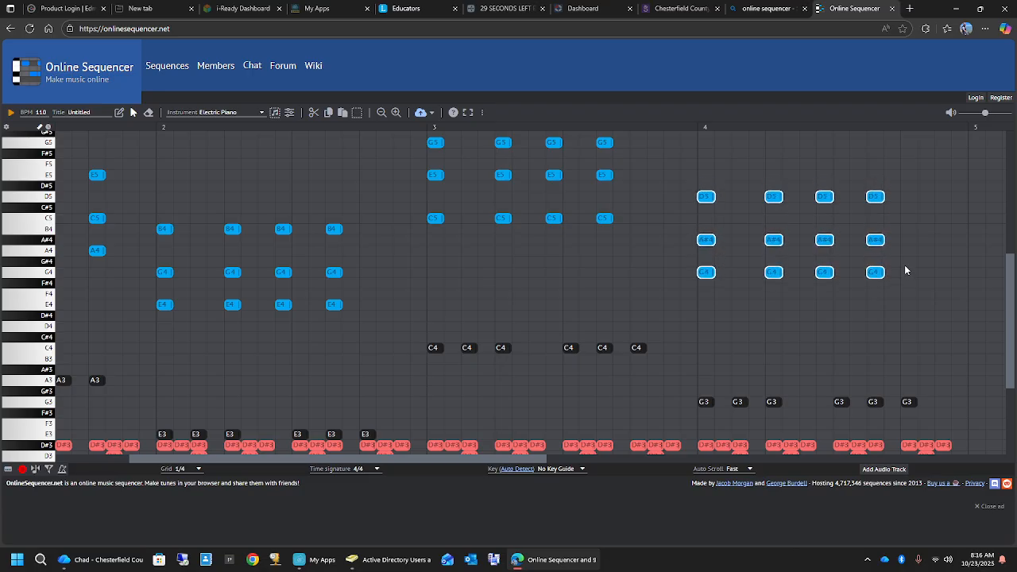
{"action": "left_click_drag", "start_coordinate": [905, 221], "coordinate": [704, 234]}
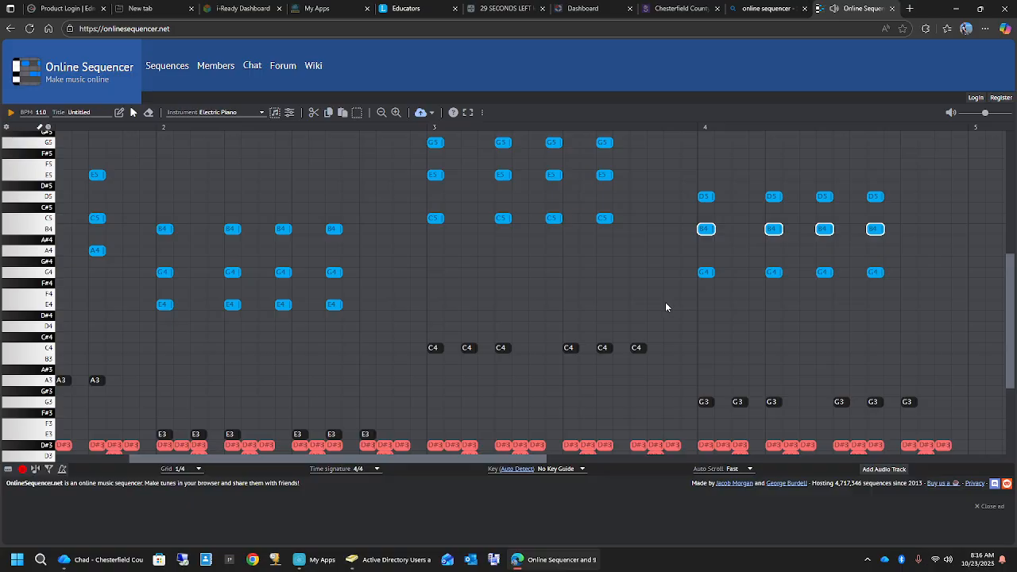
{"action": "left_click", "coordinate": [8, 113]}
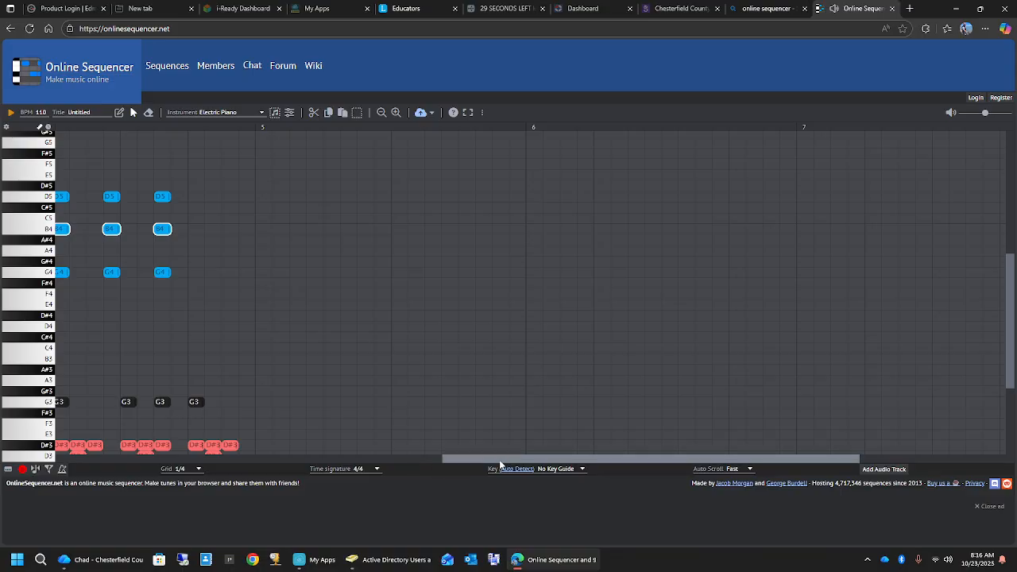
{"action": "left_click_drag", "start_coordinate": [461, 459], "coordinate": [79, 461]}
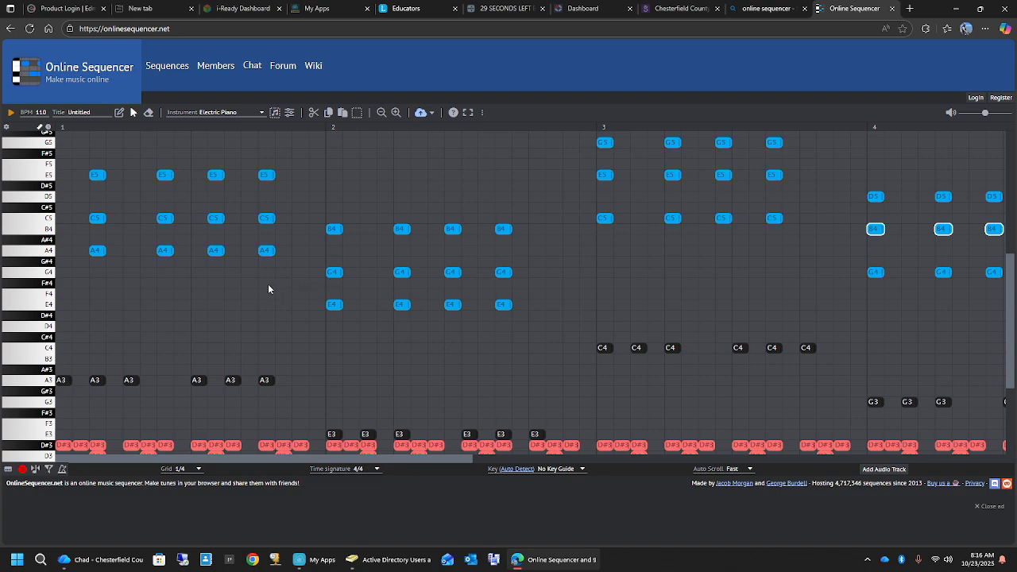
- Try switching the instrument to Sitar while the four B4 notes in measure 4 are still selected
{"action": "scroll", "coordinate": [268, 288], "scroll_direction": "up", "scroll_amount": 4}
{"action": "scroll", "coordinate": [268, 289], "scroll_direction": "down", "scroll_amount": 2}
{"action": "scroll", "coordinate": [268, 289], "scroll_direction": "up", "scroll_amount": 2}
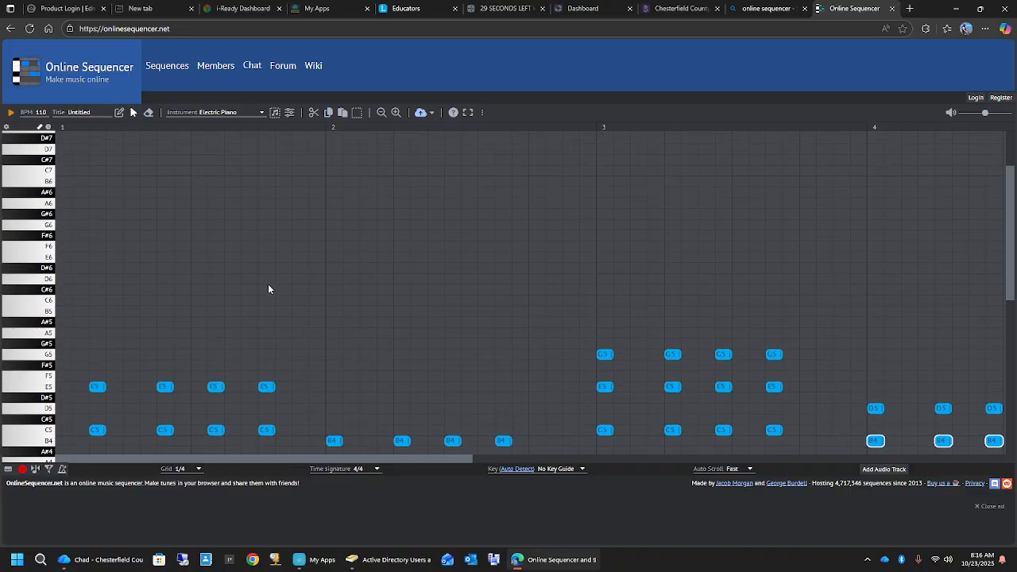
{"action": "scroll", "coordinate": [267, 289], "scroll_direction": "down", "scroll_amount": 1}
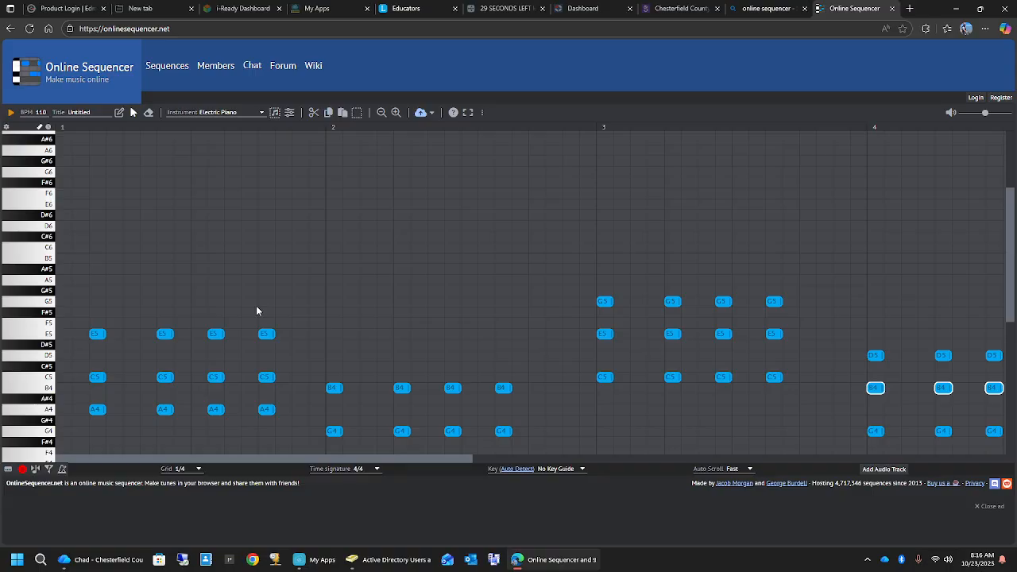
{"action": "left_click", "coordinate": [261, 113]}
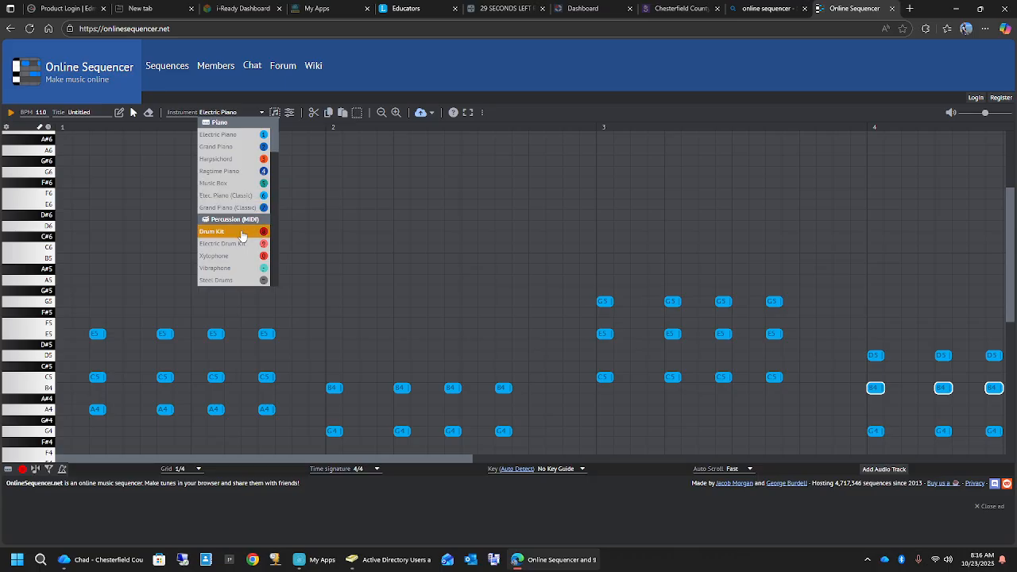
{"action": "scroll", "coordinate": [238, 239], "scroll_direction": "down", "scroll_amount": 4}
{"action": "scroll", "coordinate": [238, 243], "scroll_direction": "up", "scroll_amount": 5}
{"action": "scroll", "coordinate": [239, 243], "scroll_direction": "down", "scroll_amount": 3}
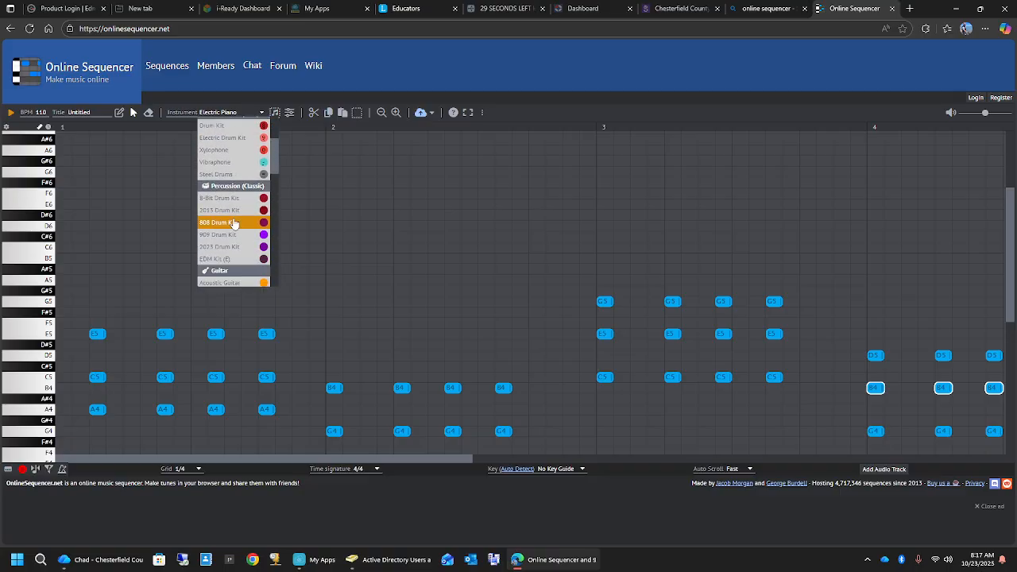
{"action": "scroll", "coordinate": [234, 225], "scroll_direction": "down", "scroll_amount": 3}
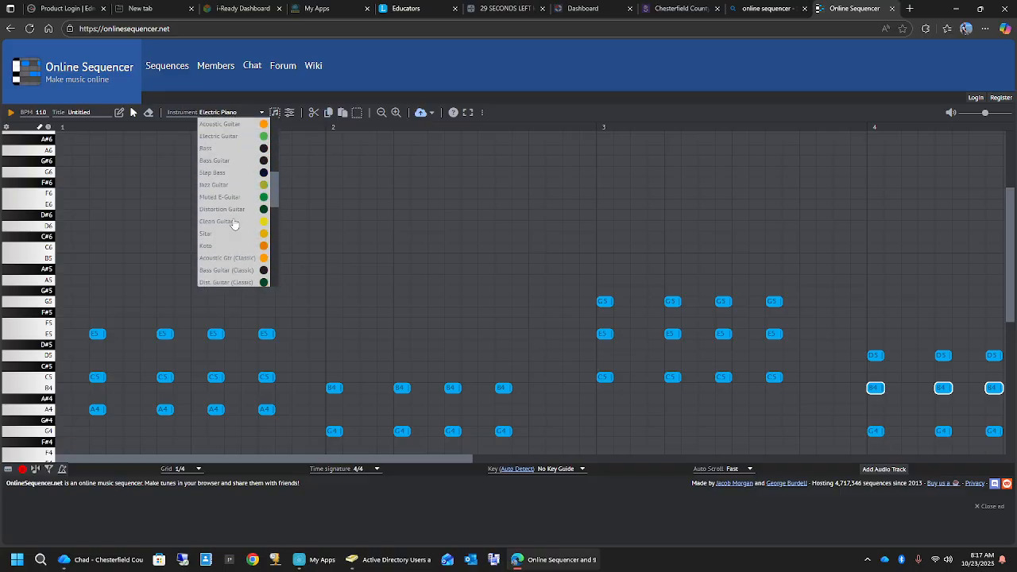
{"action": "scroll", "coordinate": [234, 225], "scroll_direction": "down", "scroll_amount": 2}
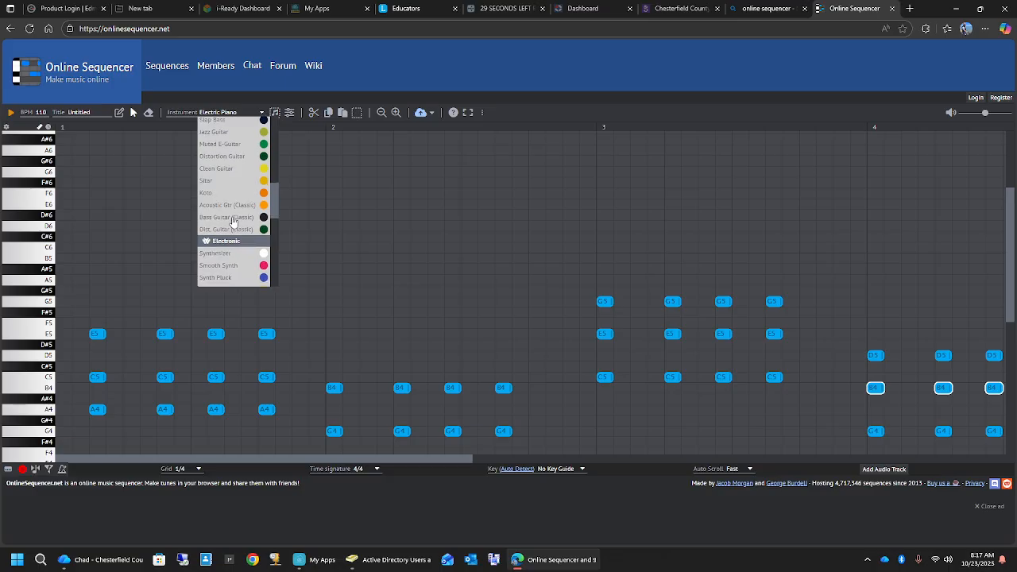
{"action": "left_click", "coordinate": [221, 185]}
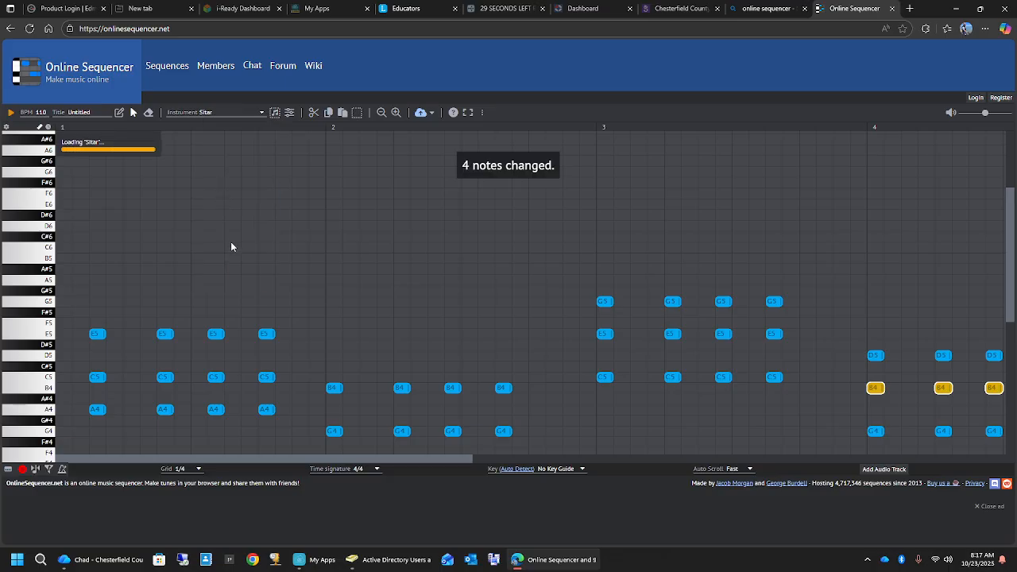
- Change the four selected B4 notes in measure 4 back to Electric Piano
{"action": "scroll", "coordinate": [228, 240], "scroll_direction": "down", "scroll_amount": 2}
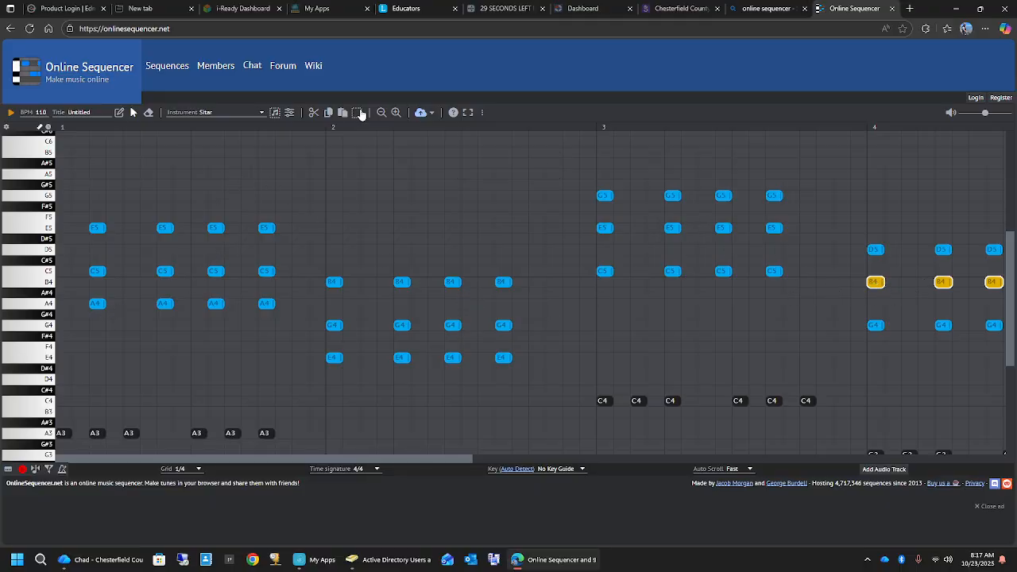
{"action": "left_click", "coordinate": [211, 113]}
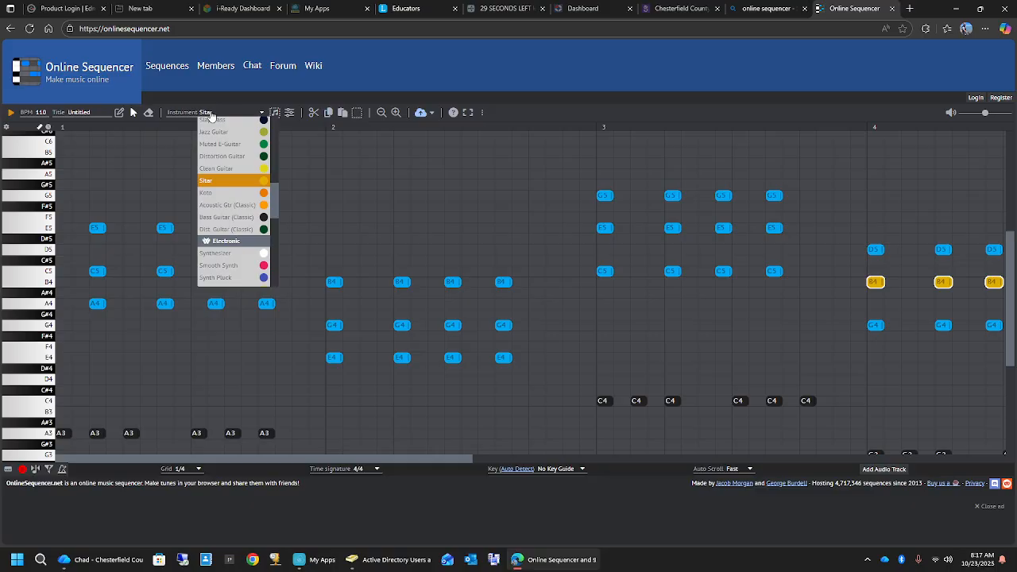
{"action": "scroll", "coordinate": [223, 177], "scroll_direction": "up", "scroll_amount": 3}
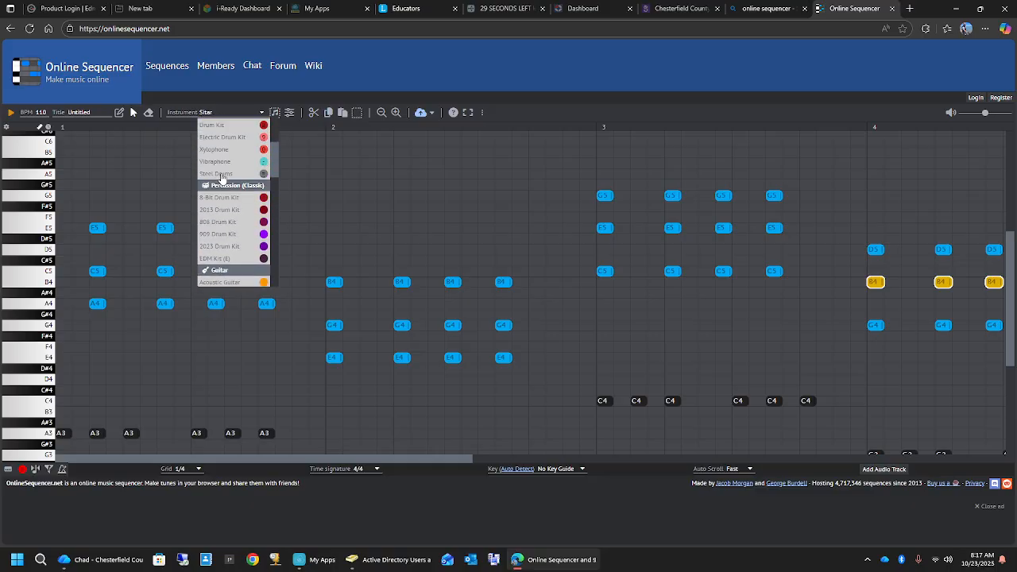
{"action": "scroll", "coordinate": [222, 177], "scroll_direction": "up", "scroll_amount": 5}
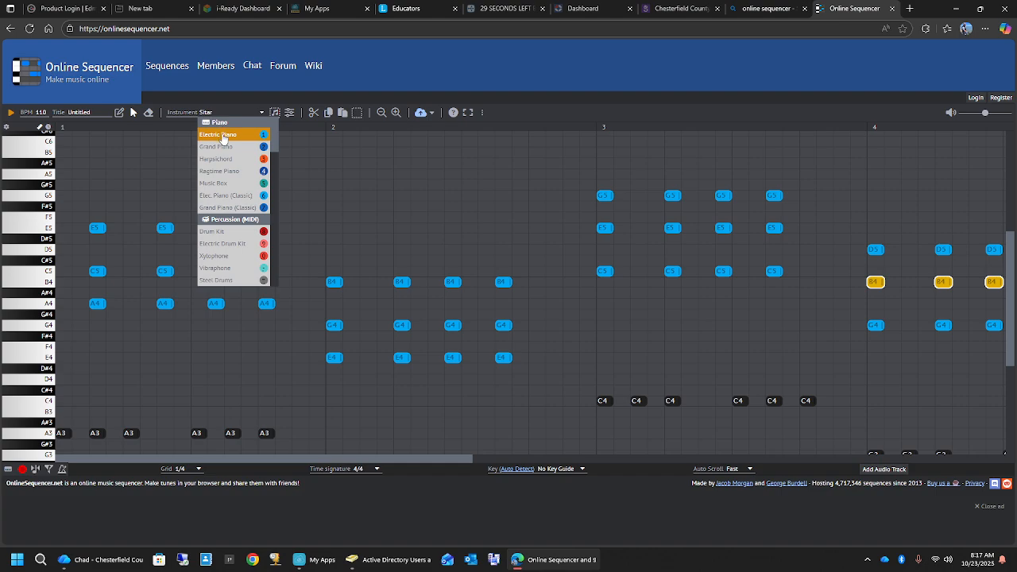
{"action": "left_click", "coordinate": [223, 136]}
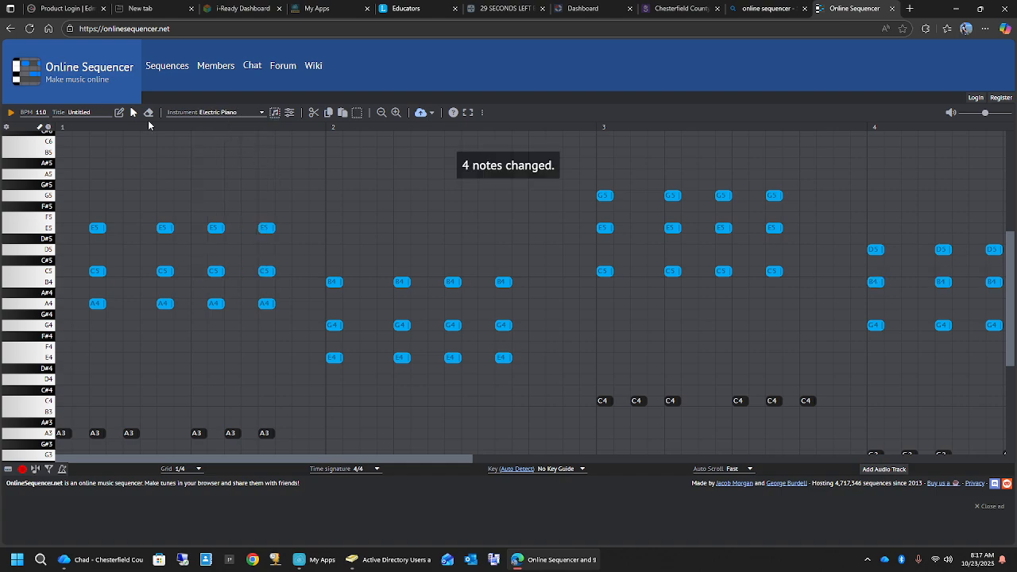
- Choose Sitar for new notes and place A5, C6 and E6 on grid steps 1, 3 and 5 of measure 1
{"action": "left_click", "coordinate": [217, 112]}
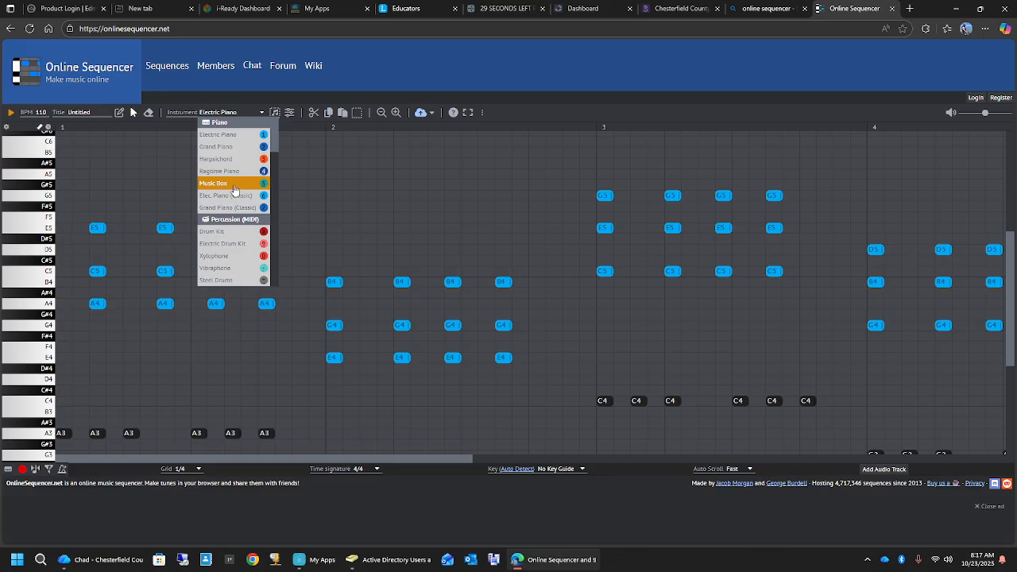
{"action": "scroll", "coordinate": [235, 193], "scroll_direction": "down", "scroll_amount": 5}
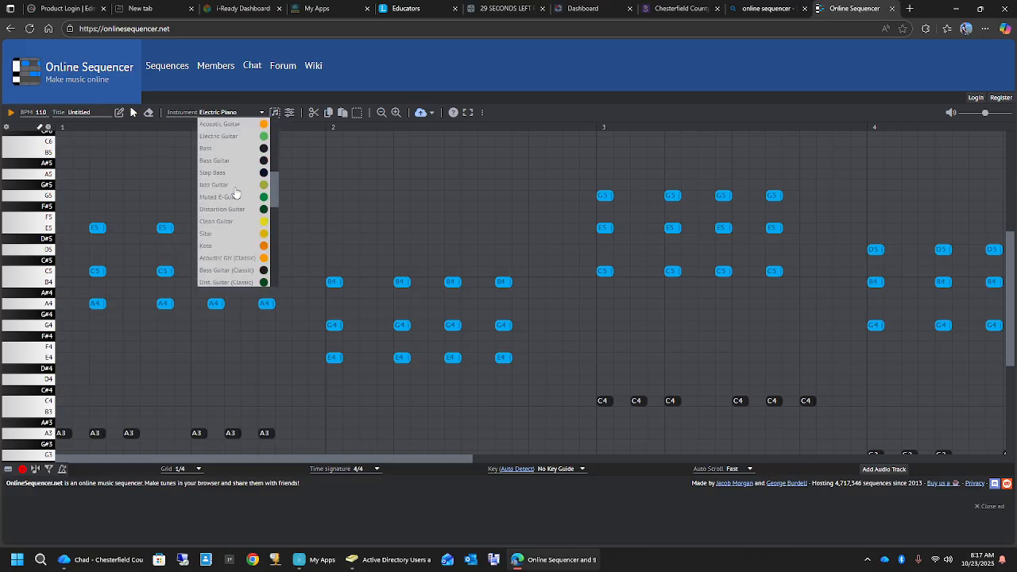
{"action": "left_click", "coordinate": [221, 233]}
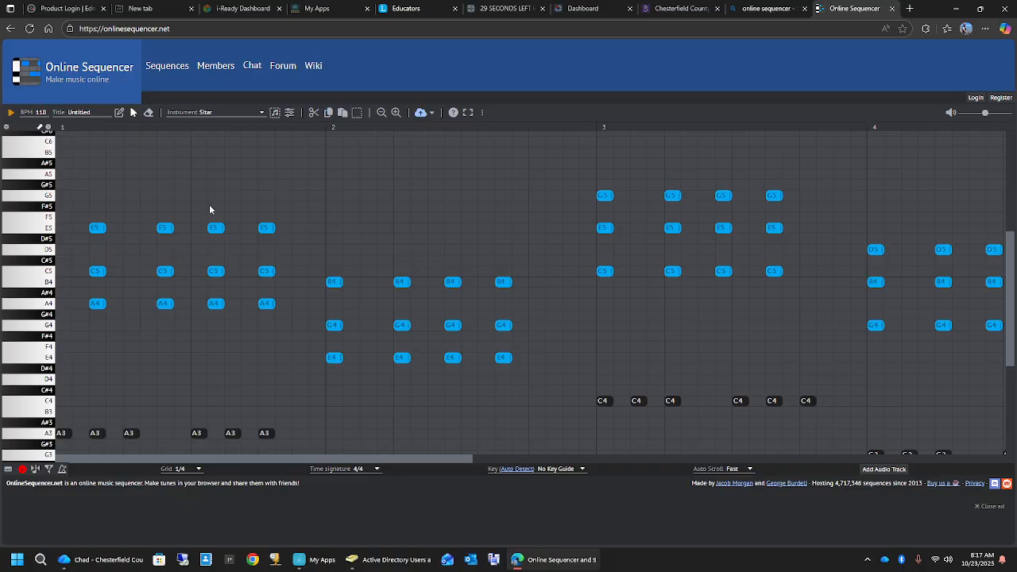
{"action": "scroll", "coordinate": [210, 209], "scroll_direction": "up", "scroll_amount": 3}
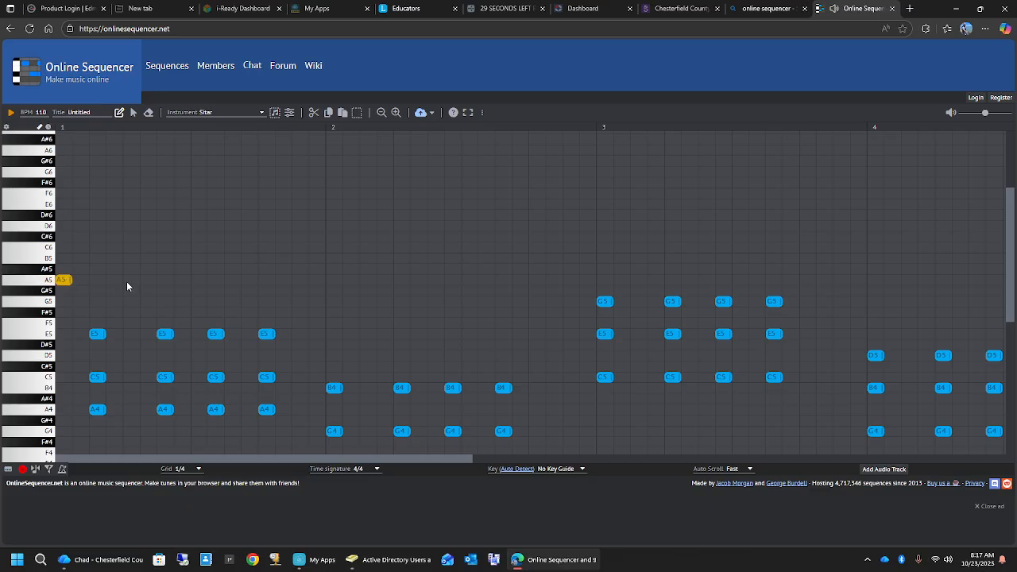
{"action": "left_click", "coordinate": [102, 247]}
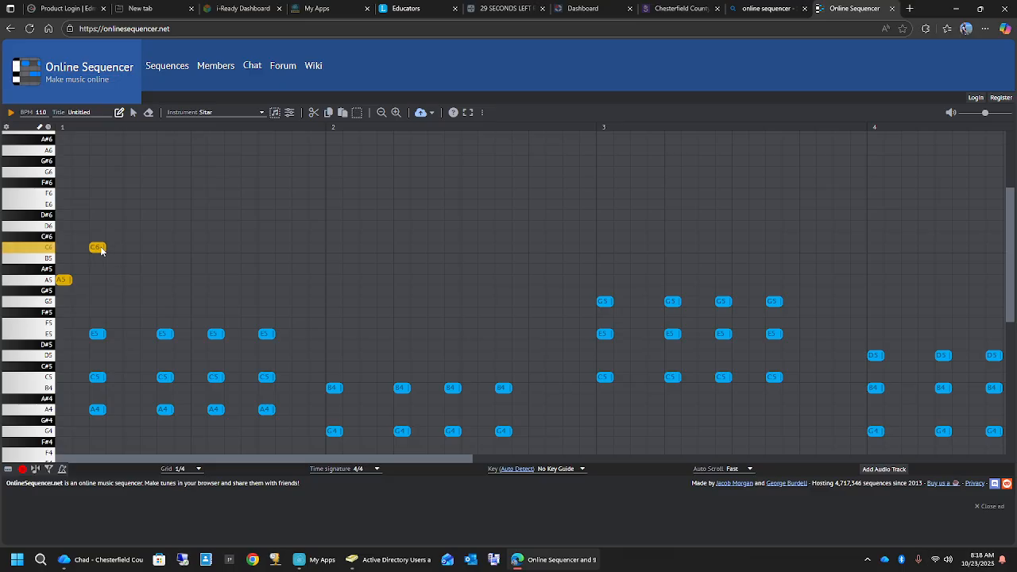
{"action": "left_click", "coordinate": [131, 215]}
{"action": "left_click_drag", "start_coordinate": [131, 215], "coordinate": [130, 205]}
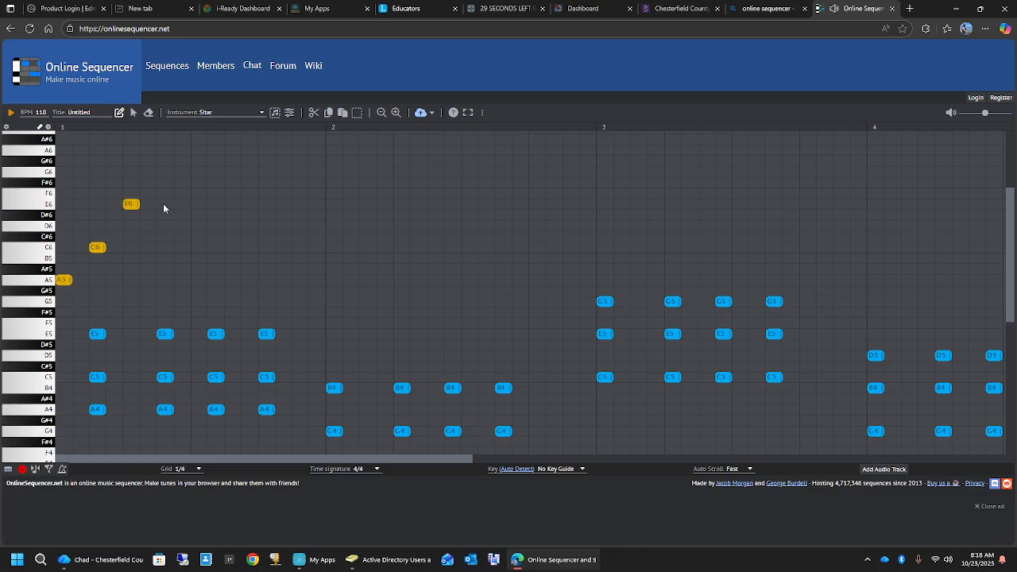
- Extend the Sitar melody with E6, C6, A5, C6, E6 and C6 on grid steps 7, 8, 9, 11, 13 and 15, and play it
{"action": "left_click", "coordinate": [164, 206]}
{"action": "left_click", "coordinate": [178, 248]}
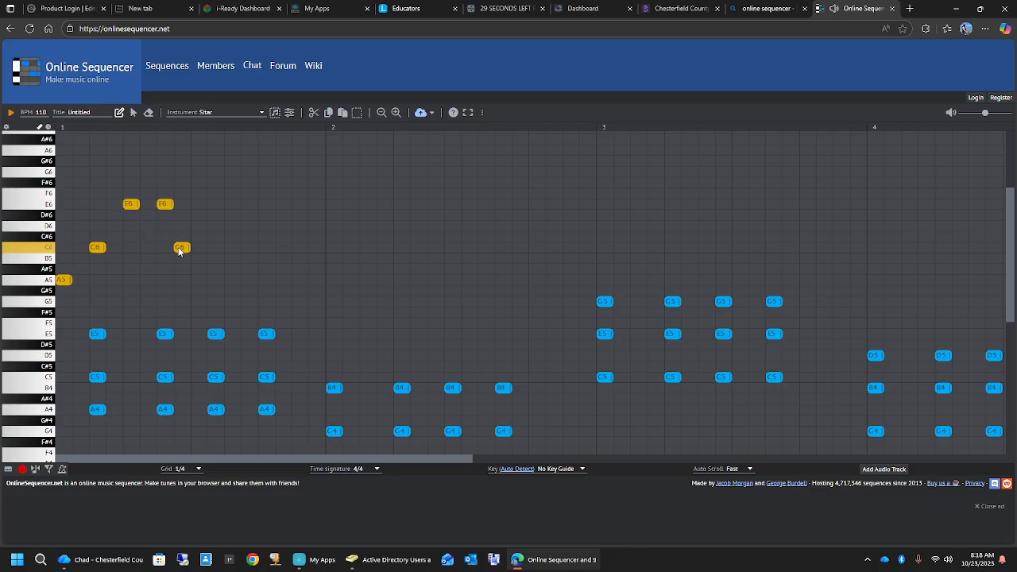
{"action": "left_click", "coordinate": [200, 283]}
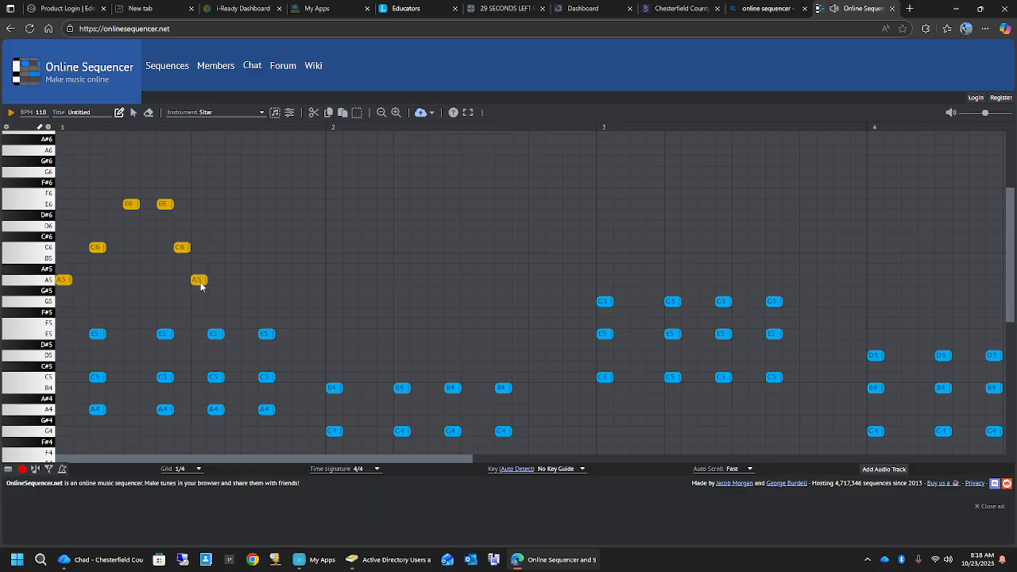
{"action": "left_click", "coordinate": [234, 248]}
{"action": "left_click", "coordinate": [265, 214]}
{"action": "mouse_move", "coordinate": [271, 213]}
{"action": "left_mouse_down"}
{"action": "mouse_move", "coordinate": [262, 205]}
{"action": "mouse_move", "coordinate": [279, 209]}
{"action": "left_mouse_up"}
{"action": "left_click", "coordinate": [300, 247]}
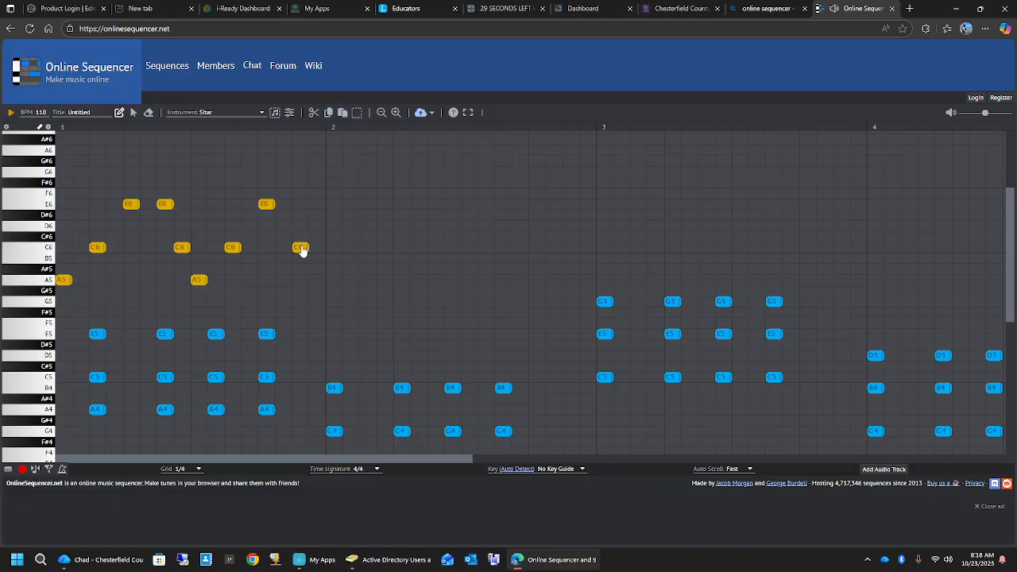
{"action": "left_click", "coordinate": [11, 113]}
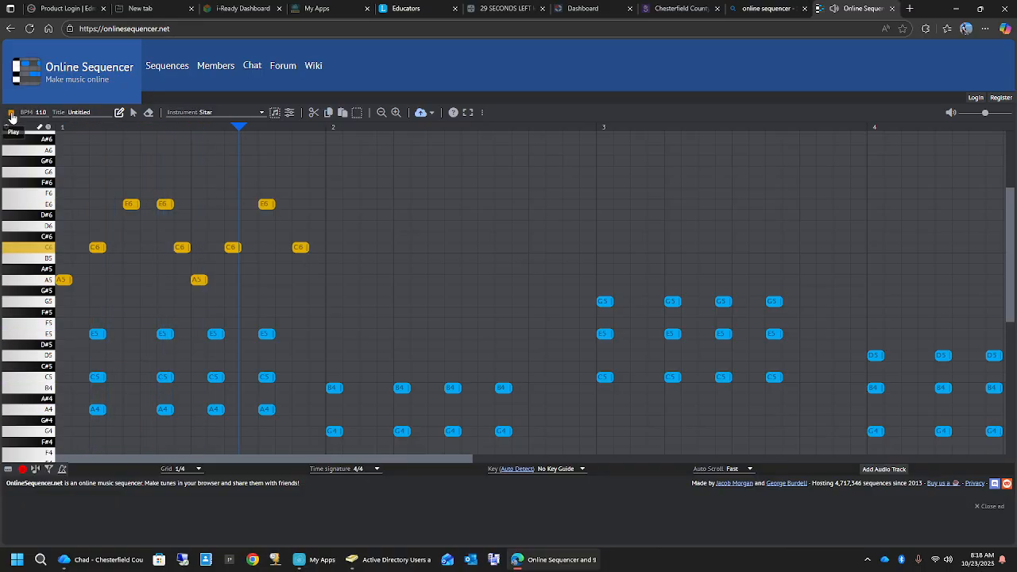
{"action": "left_click", "coordinate": [11, 112]}
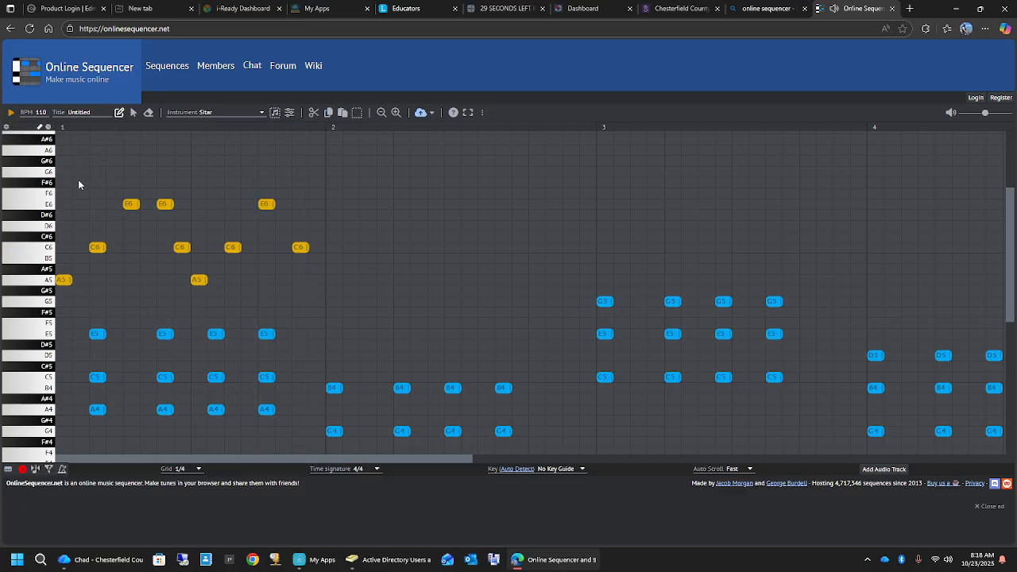
- Change all nine Sitar melody notes in measure 1 to Koto, and play the result
{"action": "left_click", "coordinate": [134, 112]}
{"action": "left_click_drag", "start_coordinate": [59, 184], "coordinate": [315, 301]}
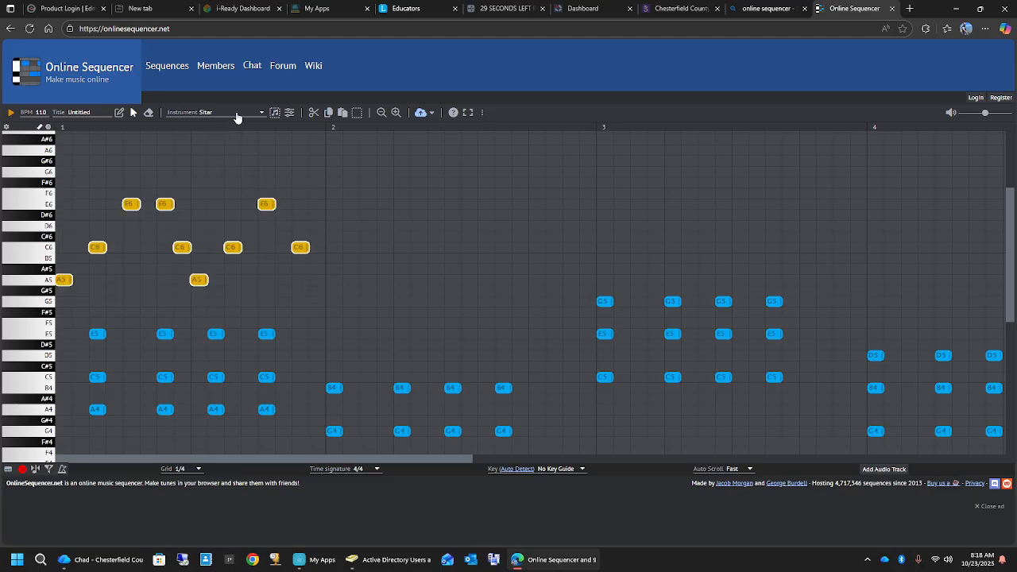
{"action": "left_click", "coordinate": [235, 112]}
{"action": "left_click", "coordinate": [216, 246]}
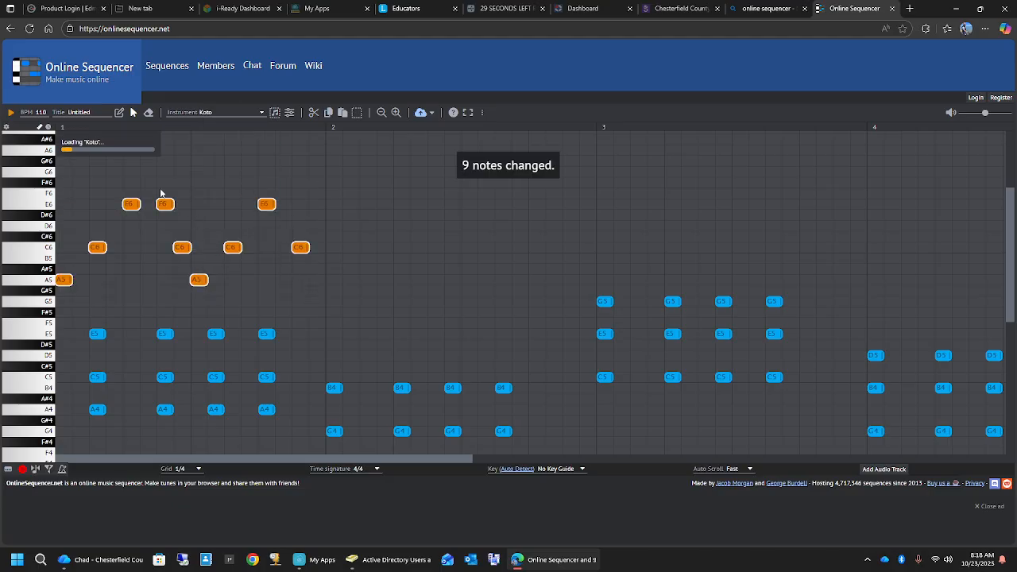
{"action": "left_click", "coordinate": [12, 114]}
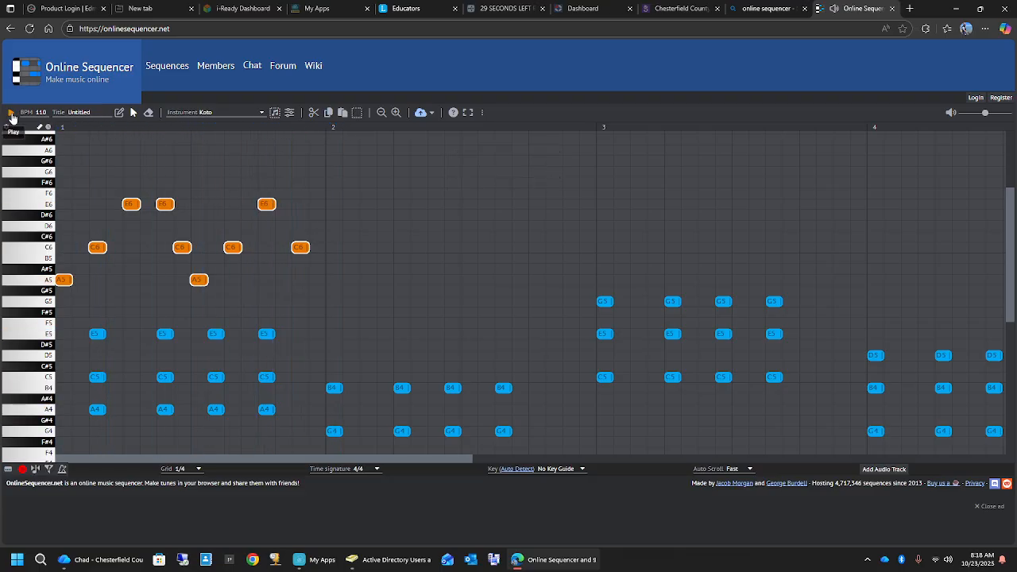
{"action": "left_click", "coordinate": [11, 114]}
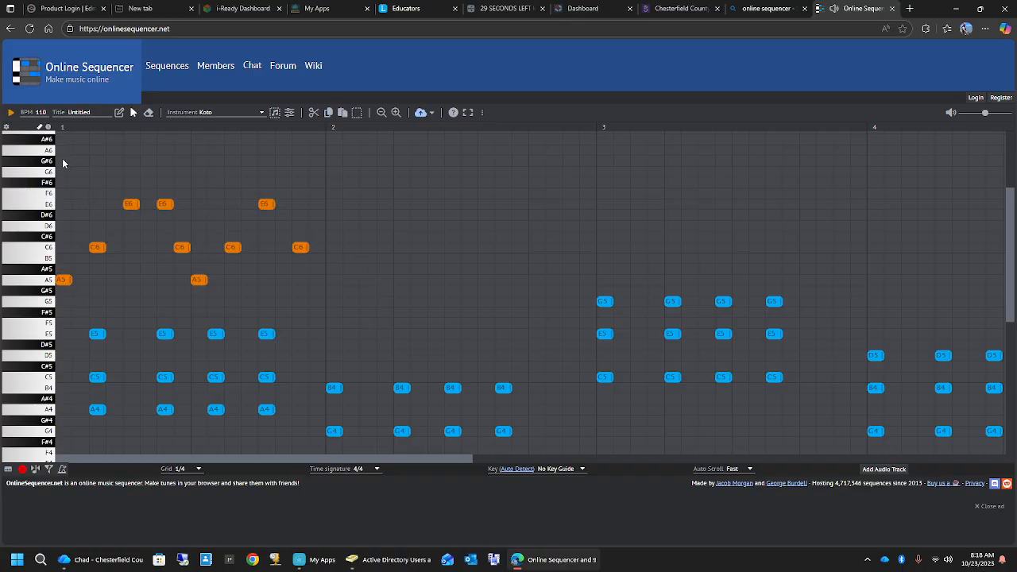
- Copy the nine-note Koto melody from measure 1 into measure 2, transposed to start on E5, and play it
{"action": "left_click_drag", "start_coordinate": [62, 159], "coordinate": [316, 308]}
{"action": "left_click", "coordinate": [329, 113]}
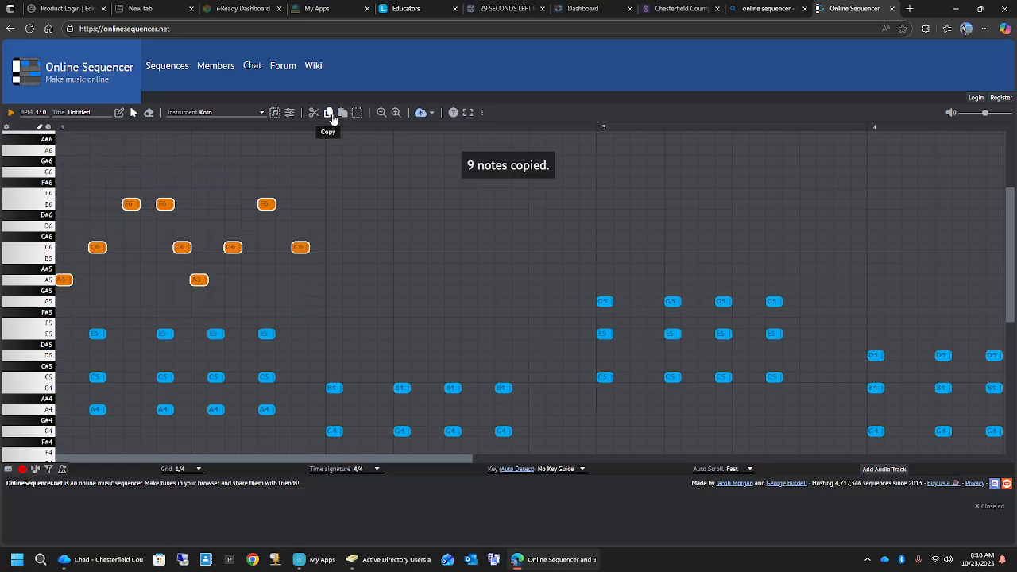
{"action": "left_click", "coordinate": [343, 113]}
{"action": "left_click_drag", "start_coordinate": [302, 249], "coordinate": [577, 322]}
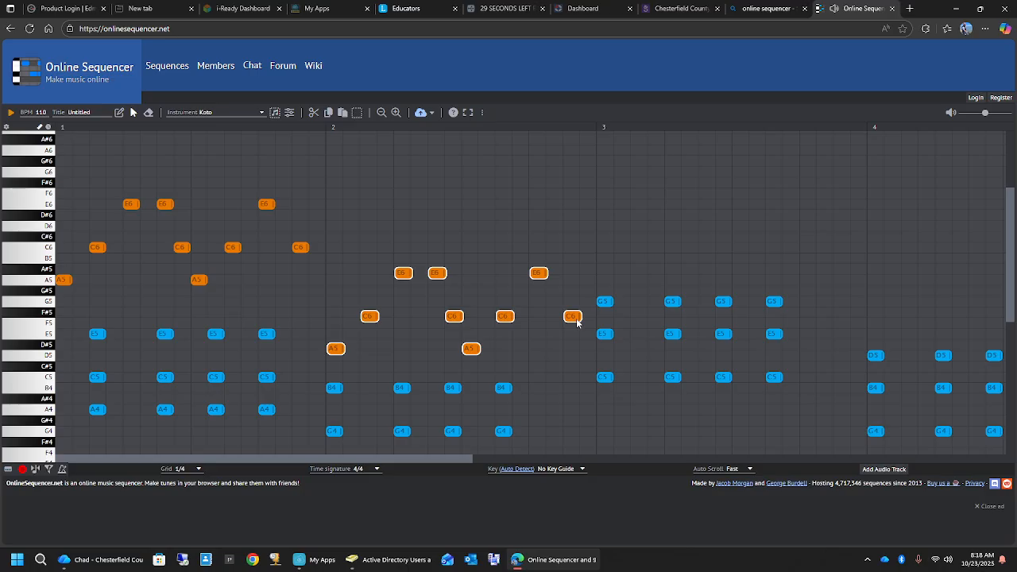
{"action": "left_click_drag", "start_coordinate": [577, 322], "coordinate": [577, 317]}
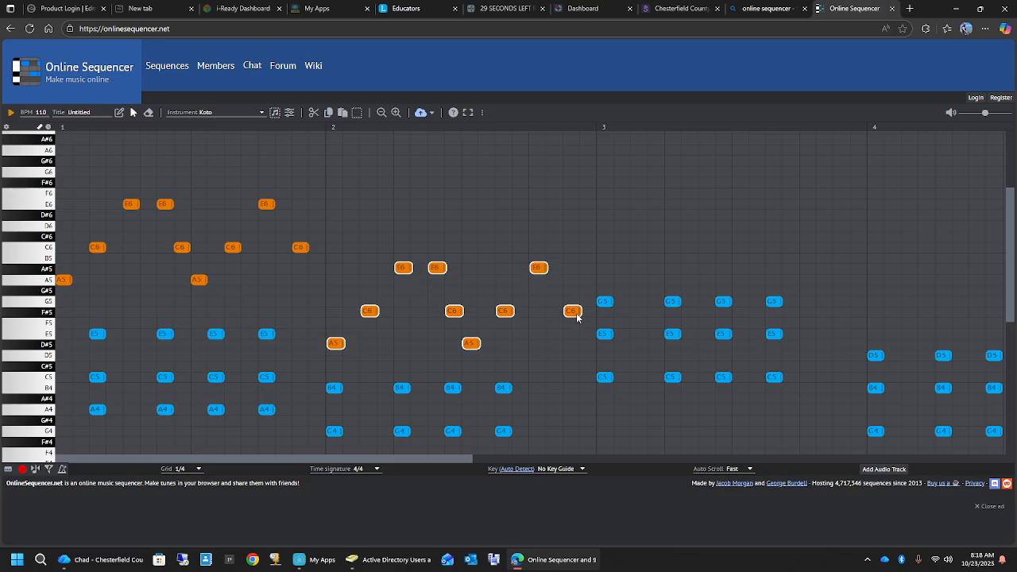
{"action": "scroll", "coordinate": [568, 313], "scroll_direction": "down", "scroll_amount": 4}
{"action": "scroll", "coordinate": [561, 307], "scroll_direction": "up", "scroll_amount": 2}
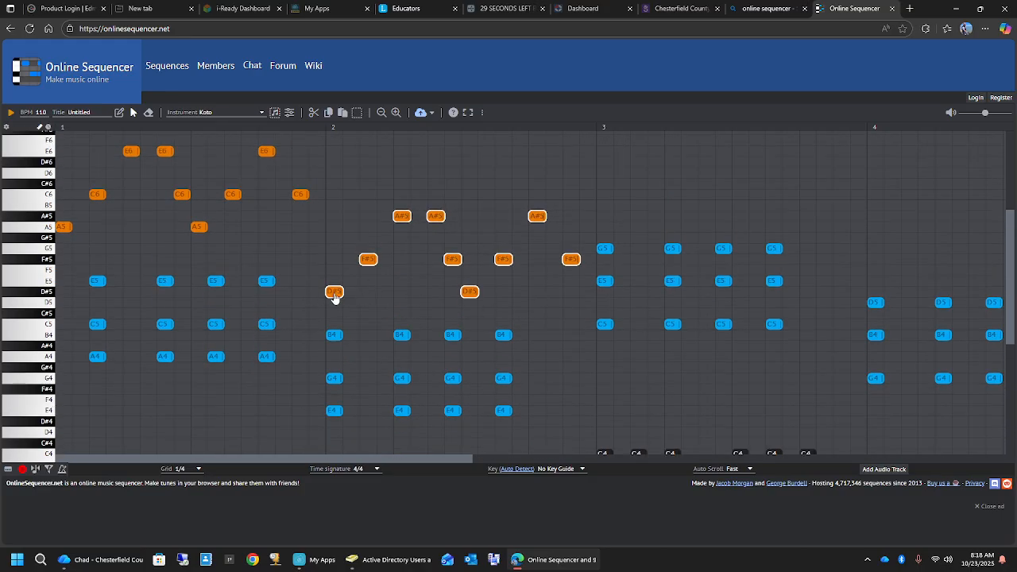
{"action": "key", "text": "Up"}
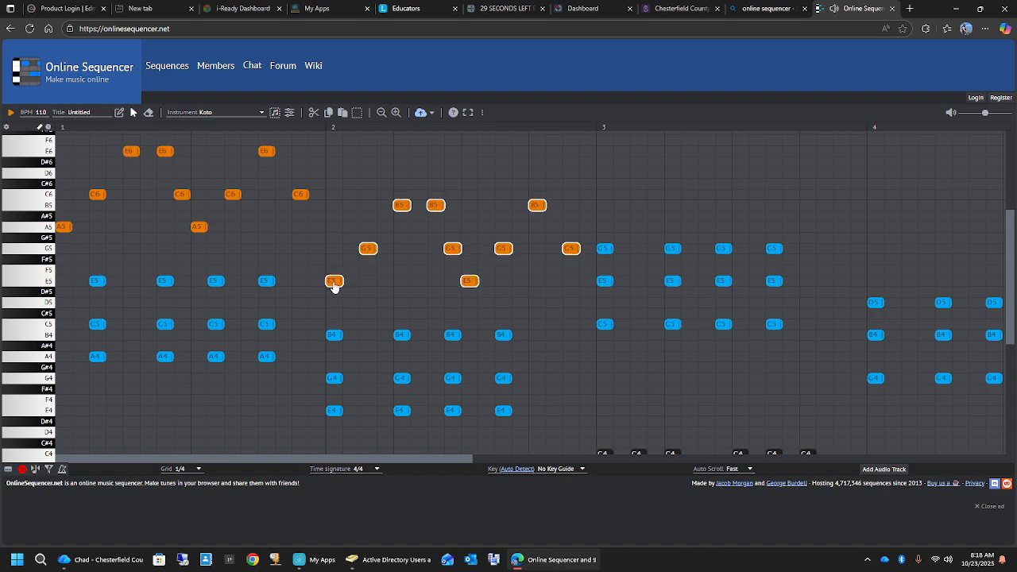
{"action": "left_click", "coordinate": [10, 114]}
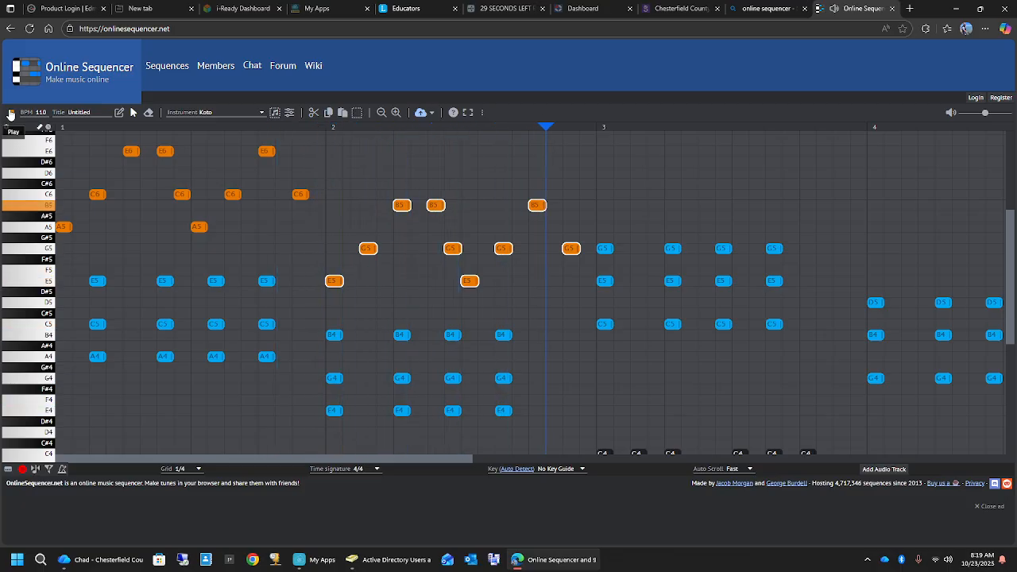
- Paste the copied Koto melody into measure 3, transposed to start on C6 at the first grid step
{"action": "scroll", "coordinate": [699, 272], "scroll_direction": "up", "scroll_amount": 3}
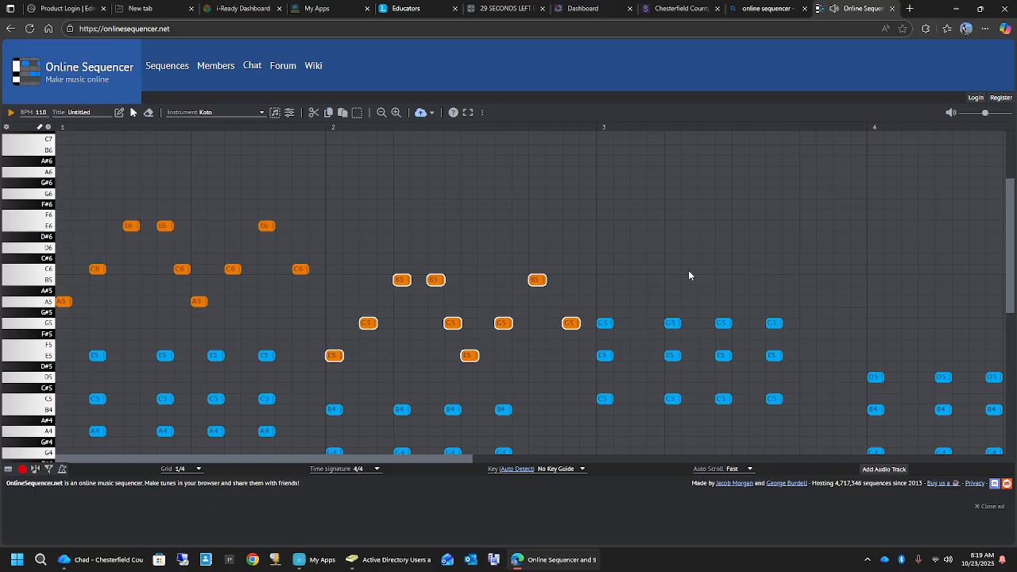
{"action": "left_click", "coordinate": [343, 112]}
{"action": "left_click_drag", "start_coordinate": [204, 333], "coordinate": [740, 302]}
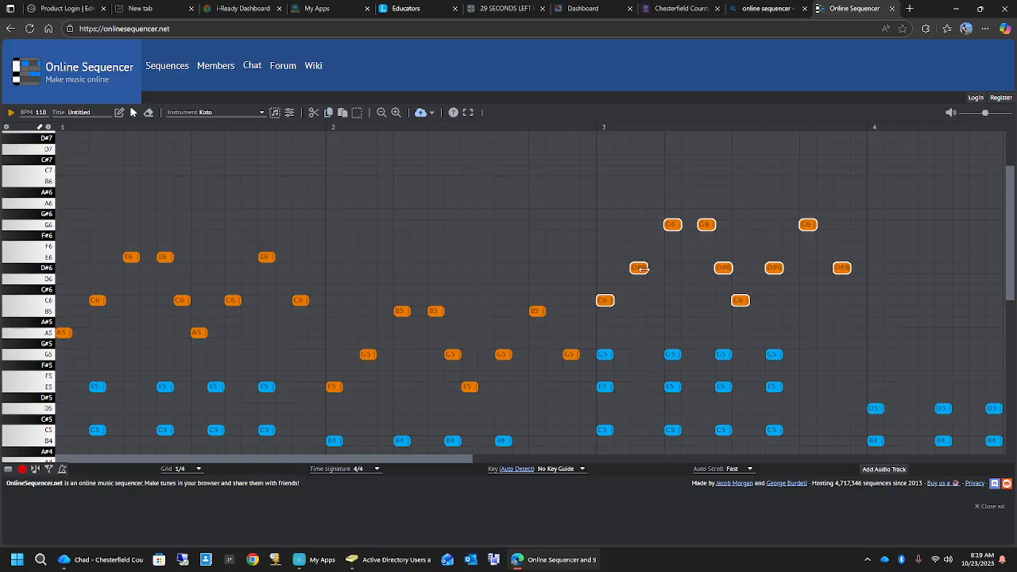
- Raise the four D#6 notes of the Koto melody in measure 3 to E6, and play the loop
{"action": "left_click", "coordinate": [627, 248]}
{"action": "left_click_drag", "start_coordinate": [621, 247], "coordinate": [846, 281]}
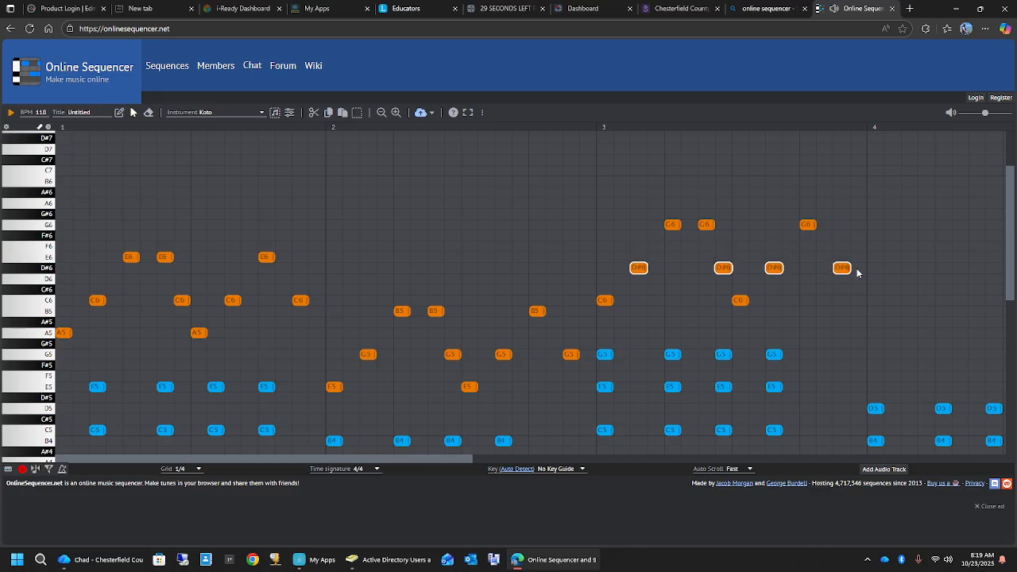
{"action": "left_click_drag", "start_coordinate": [841, 268], "coordinate": [843, 260]}
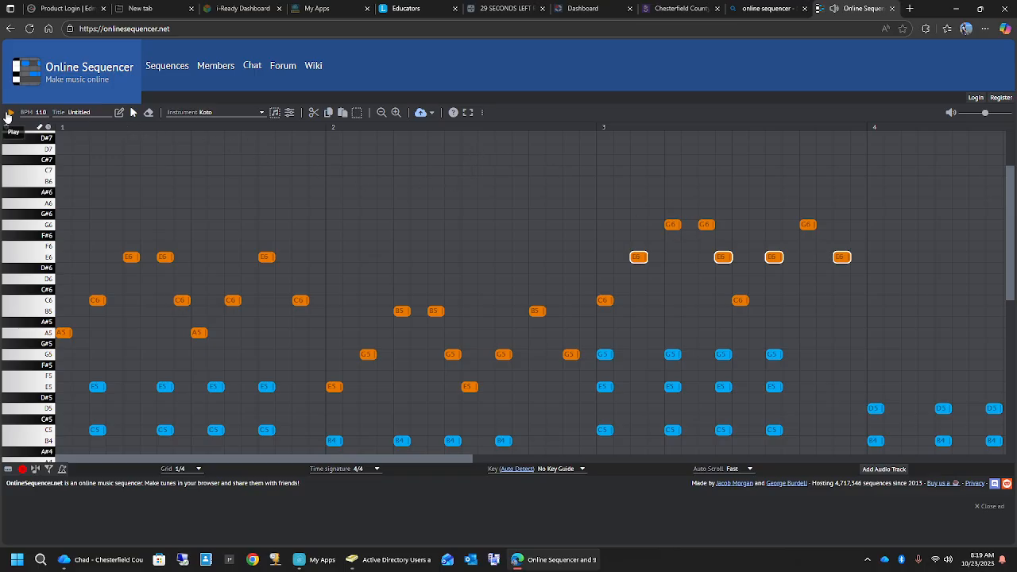
{"action": "left_click", "coordinate": [9, 114]}
{"action": "left_click", "coordinate": [8, 113]}
- Copy the Koto melody from measure 3 into measure 4, transposed to start on G5, and play the whole loop
{"action": "scroll", "coordinate": [772, 323], "scroll_direction": "down", "scroll_amount": 3}
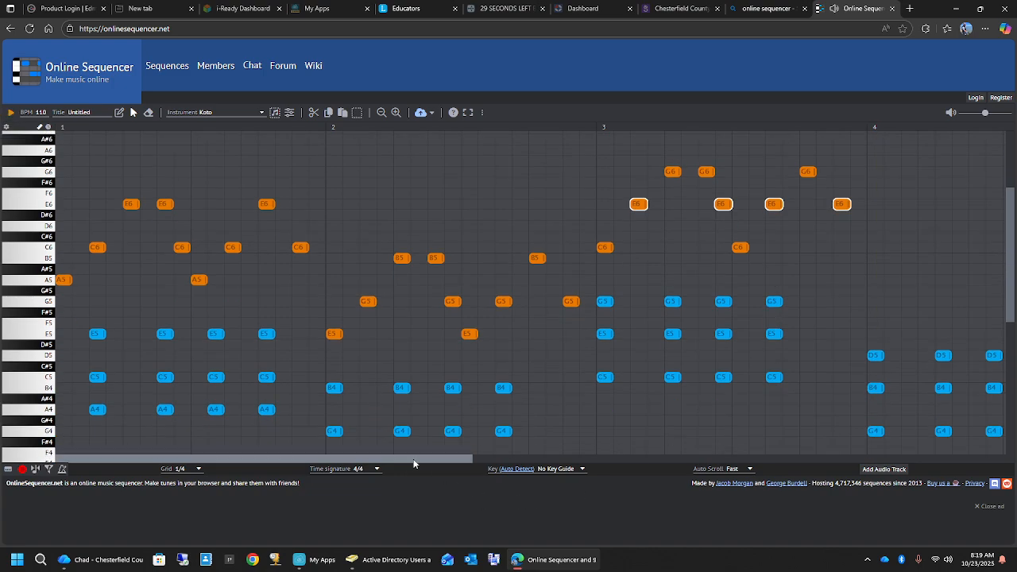
{"action": "mouse_move", "coordinate": [440, 458]}
{"action": "left_mouse_down"}
{"action": "mouse_move", "coordinate": [531, 458]}
{"action": "mouse_move", "coordinate": [549, 448]}
{"action": "mouse_move", "coordinate": [443, 458]}
{"action": "left_mouse_up"}
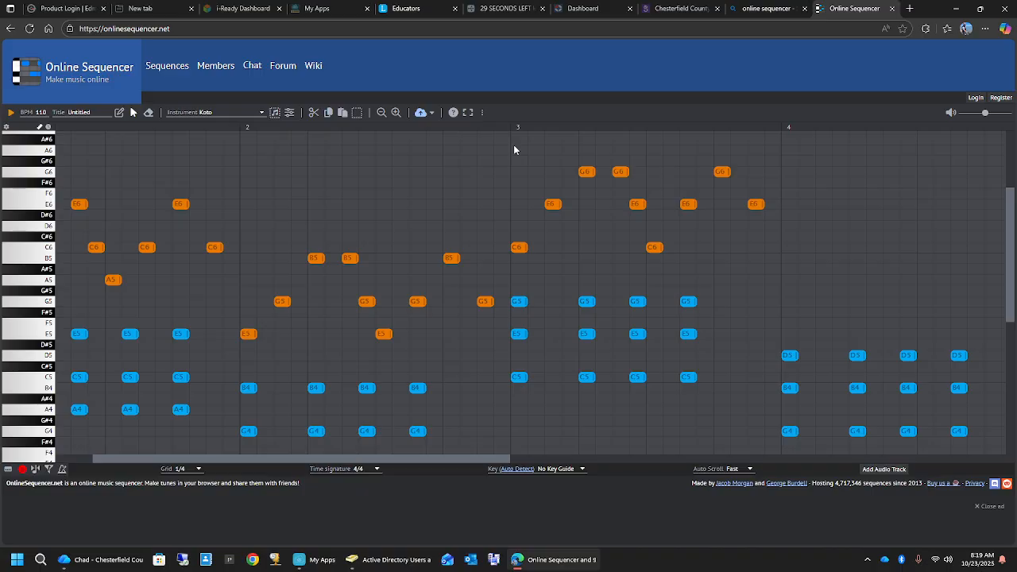
{"action": "left_click_drag", "start_coordinate": [513, 148], "coordinate": [779, 292]}
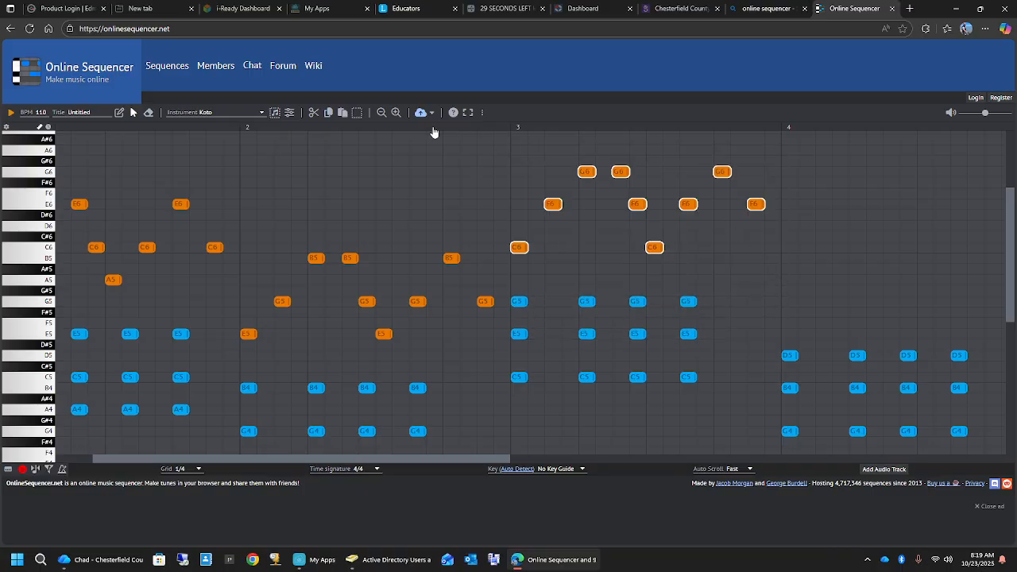
{"action": "left_click", "coordinate": [329, 114]}
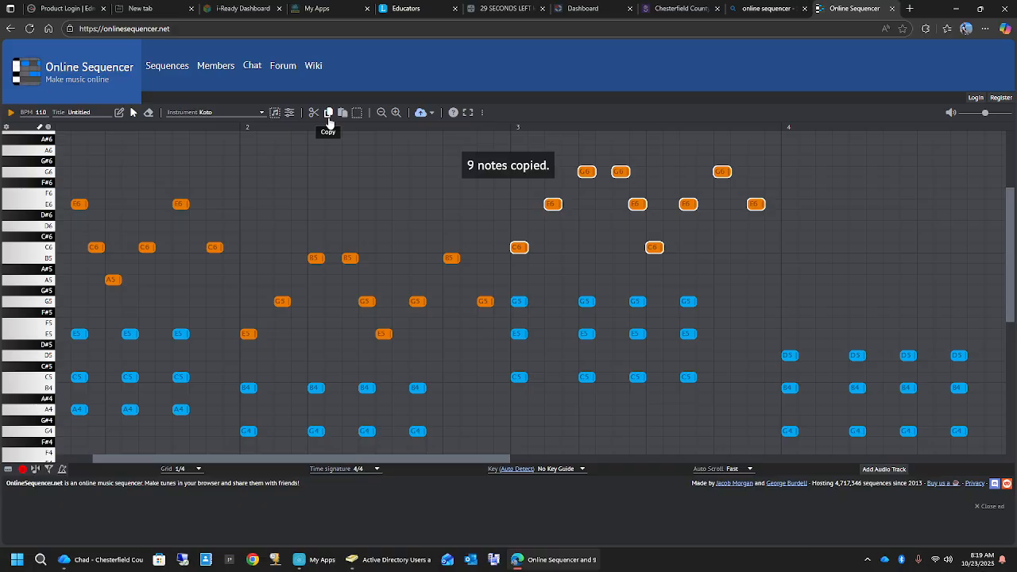
{"action": "left_click", "coordinate": [342, 114]}
{"action": "left_click_drag", "start_coordinate": [527, 250], "coordinate": [789, 308]}
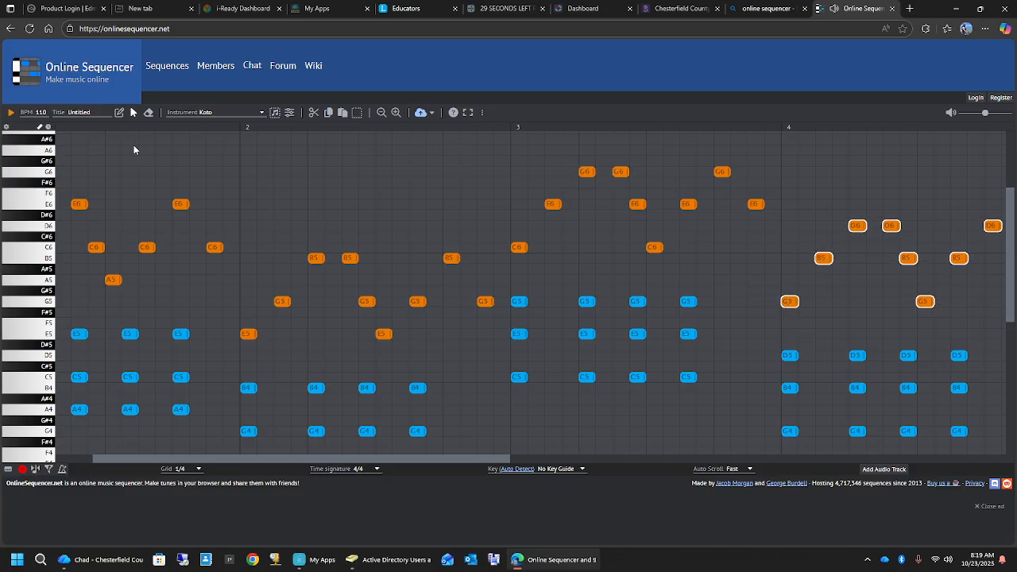
{"action": "left_click", "coordinate": [9, 114]}
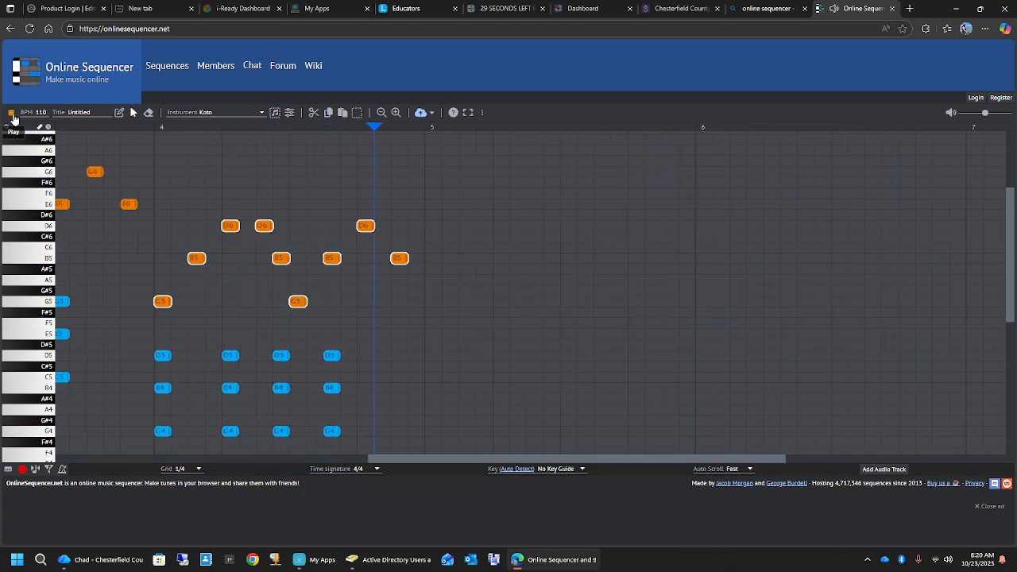
{"action": "left_click", "coordinate": [14, 118]}
- Draw Koto passing notes B5, D6 and D6 on grid steps 2, 4 and 8 of measure 1
{"action": "left_click_drag", "start_coordinate": [516, 458], "coordinate": [105, 446]}
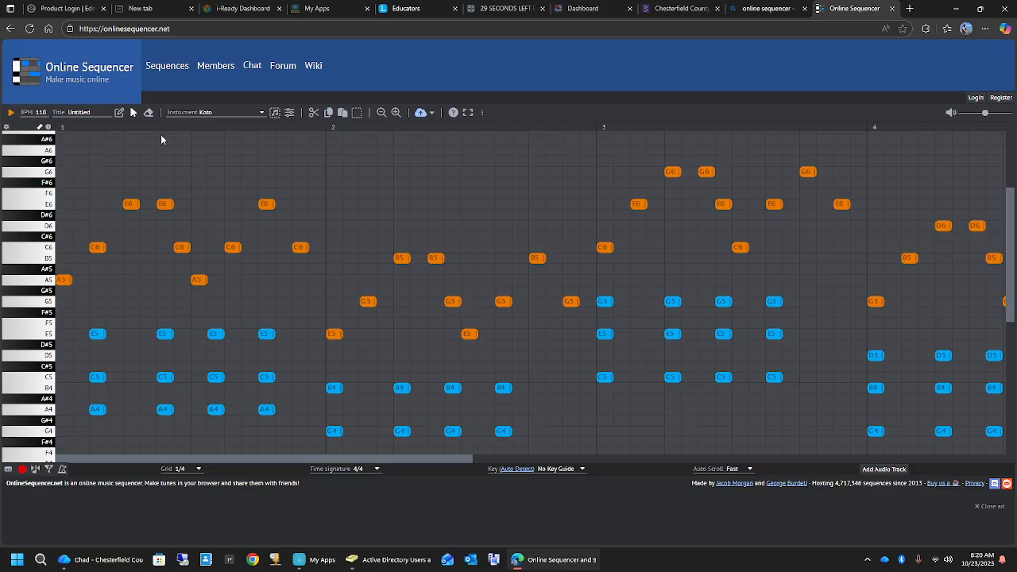
{"action": "left_click", "coordinate": [119, 112]}
{"action": "left_click", "coordinate": [83, 258]}
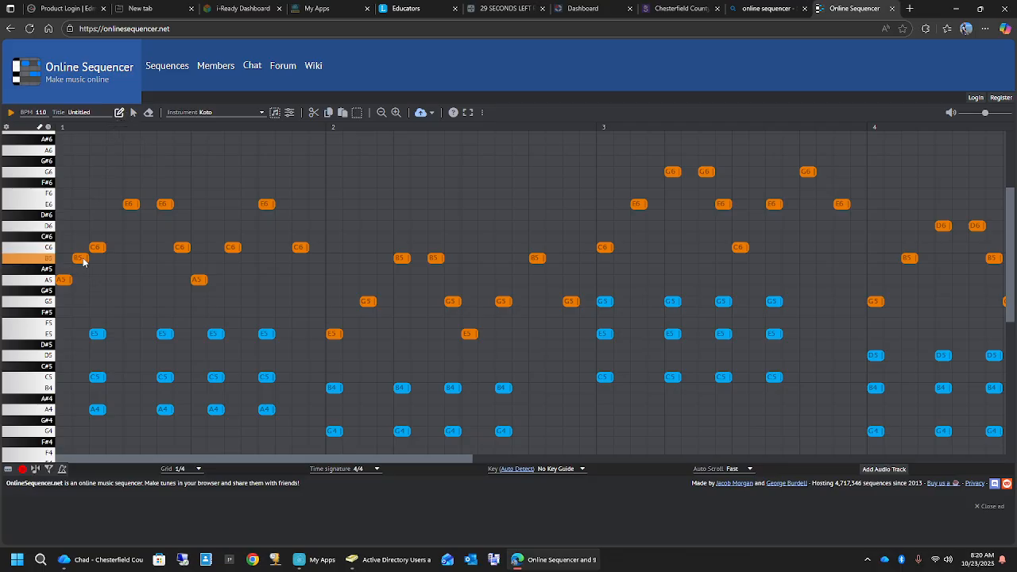
{"action": "left_click", "coordinate": [115, 215]}
{"action": "right_click", "coordinate": [116, 217]}
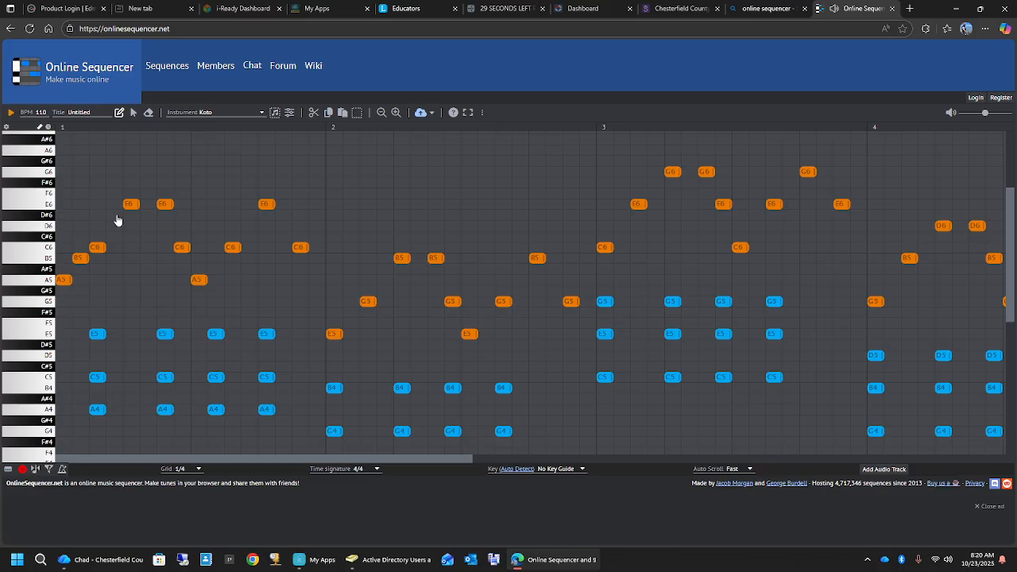
{"action": "left_click", "coordinate": [111, 227]}
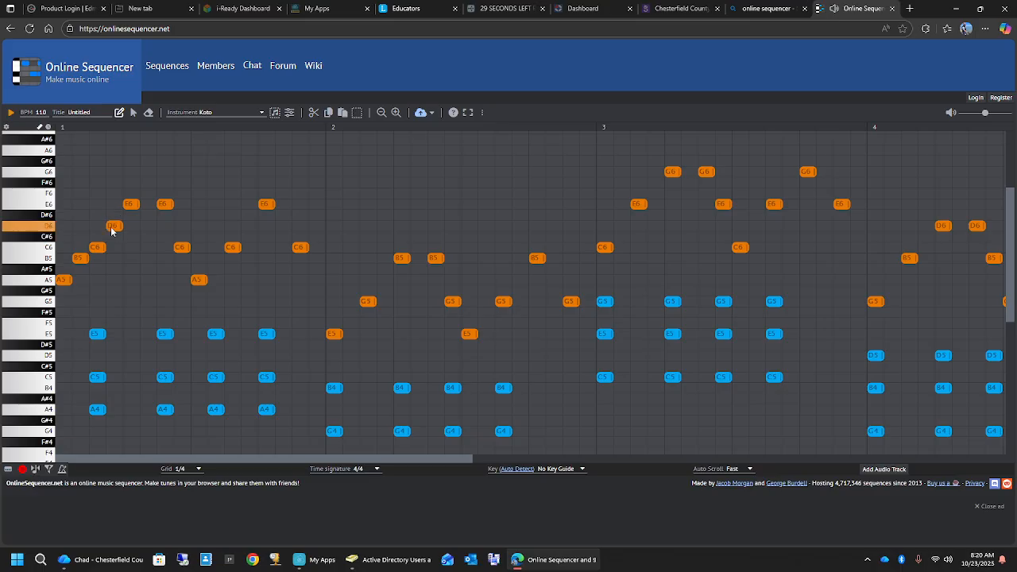
{"action": "left_click", "coordinate": [182, 226]}
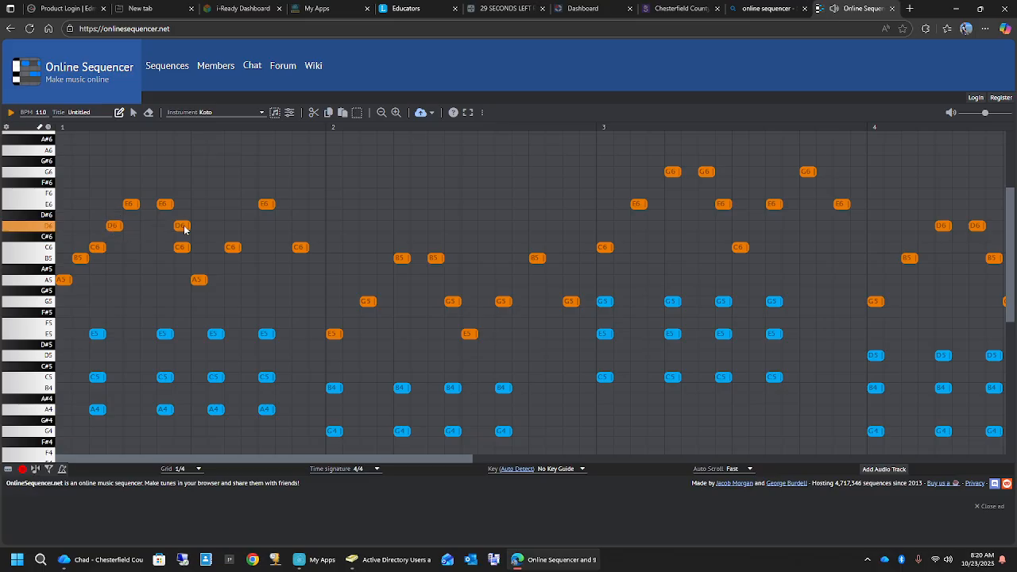
- Add Koto passing notes B5, D6 and A5 on grid steps 10, 14 and 16 of measure 1, and play them
{"action": "left_click", "coordinate": [217, 269]}
{"action": "right_click", "coordinate": [217, 269]}
{"action": "left_click", "coordinate": [215, 260]}
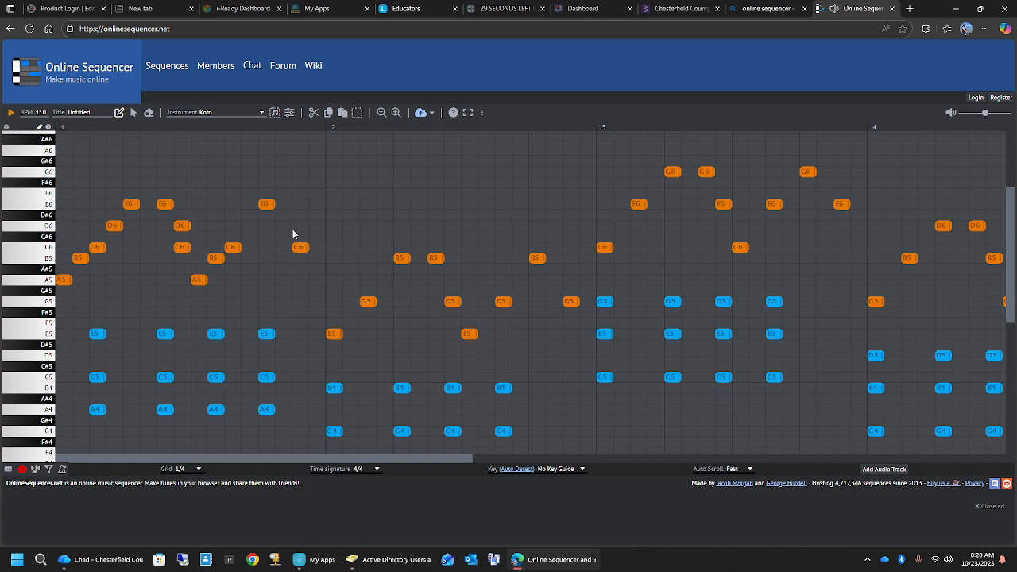
{"action": "left_click", "coordinate": [318, 279]}
{"action": "left_click", "coordinate": [12, 113]}
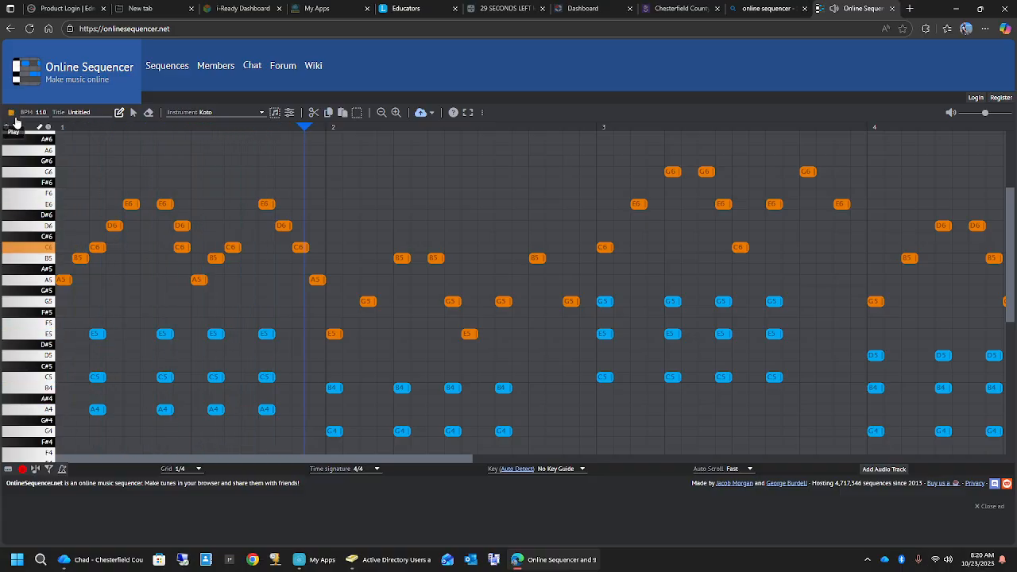
{"action": "left_click", "coordinate": [12, 114]}
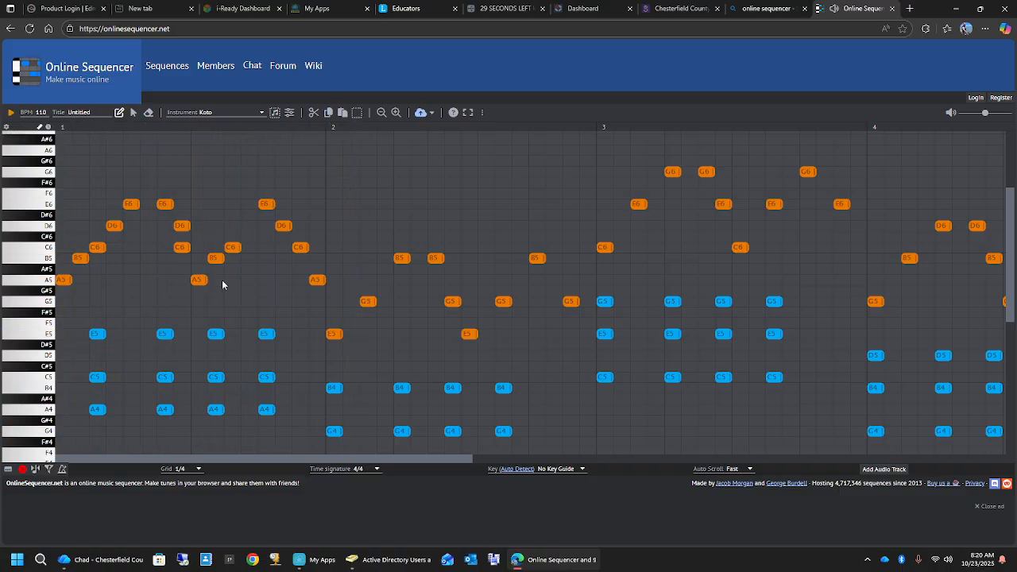
- Add Koto passing notes F5, A5 and F5 on grid steps 2, 4 and 10 of measure 2
{"action": "left_click", "coordinate": [351, 323]}
{"action": "left_click", "coordinate": [384, 270]}
{"action": "left_click", "coordinate": [383, 277]}
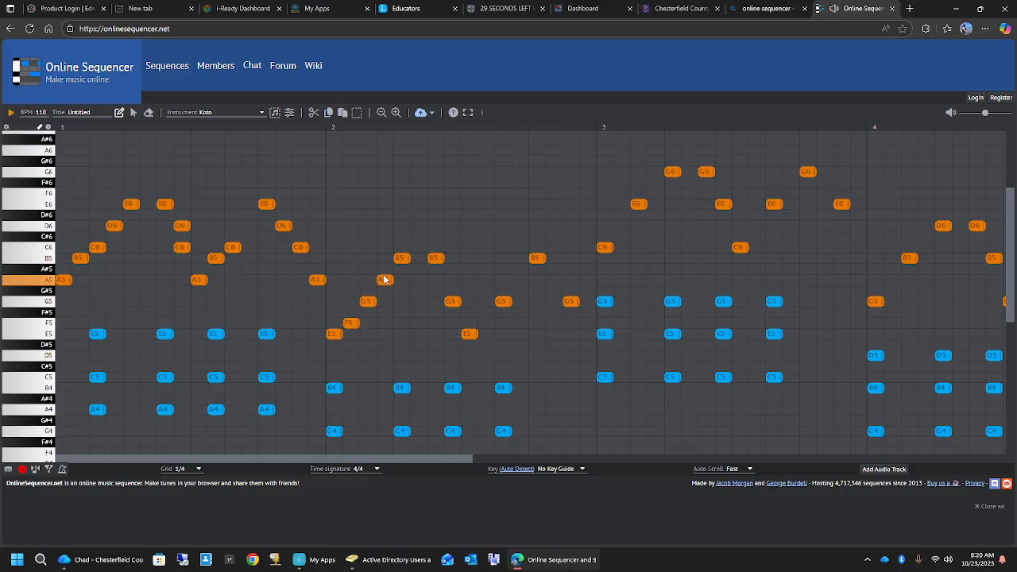
{"action": "left_click", "coordinate": [455, 282]}
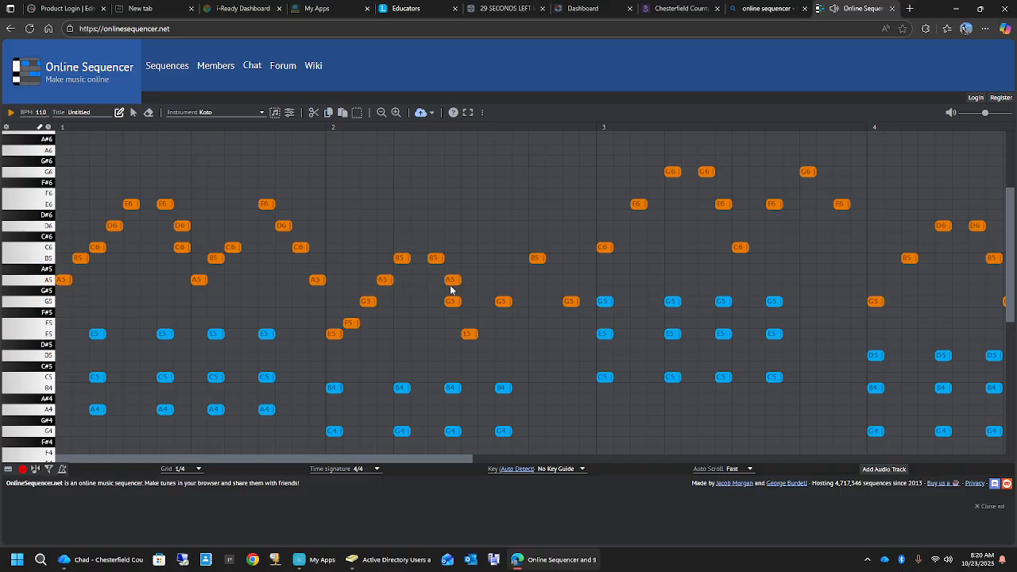
{"action": "left_click", "coordinate": [452, 283]}
{"action": "left_click", "coordinate": [487, 313]}
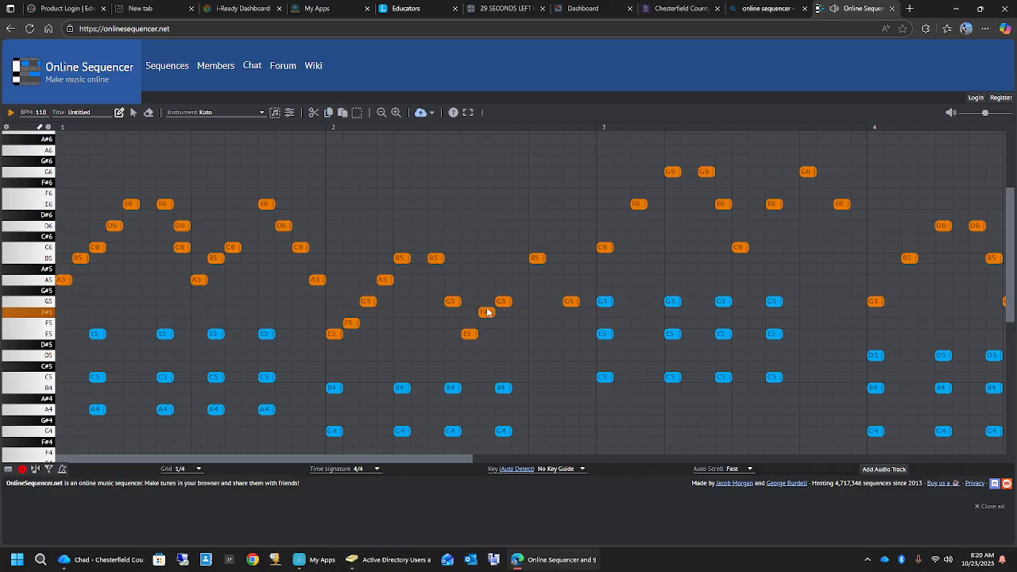
{"action": "left_click", "coordinate": [487, 323]}
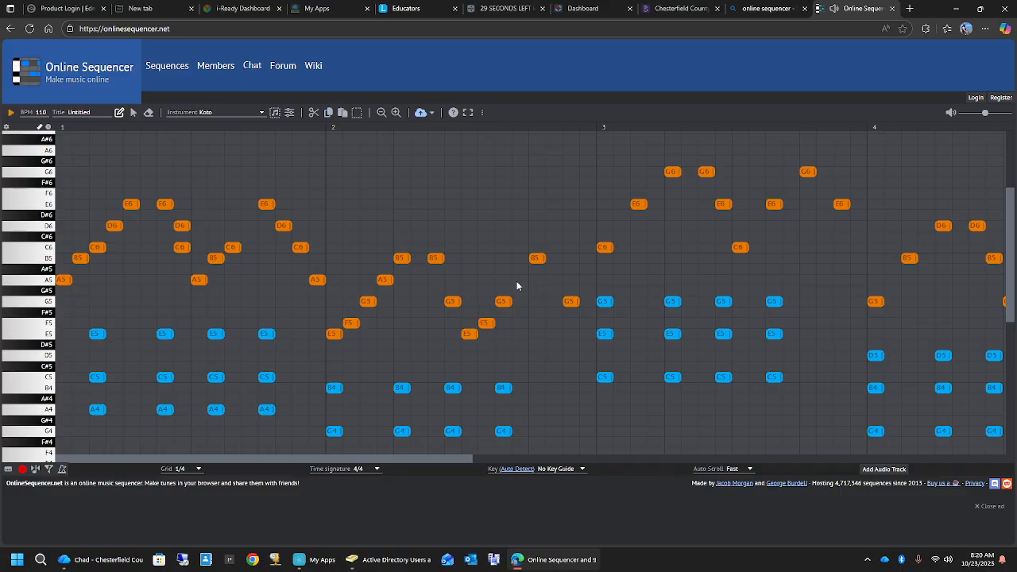
- Add Koto notes A5, A5 and E5 on grid steps 12, 14 and 16 of measure 2, and play the melody
{"action": "left_click", "coordinate": [519, 280]}
{"action": "left_click", "coordinate": [556, 280]}
{"action": "left_click", "coordinate": [586, 335]}
{"action": "left_click", "coordinate": [12, 114]}
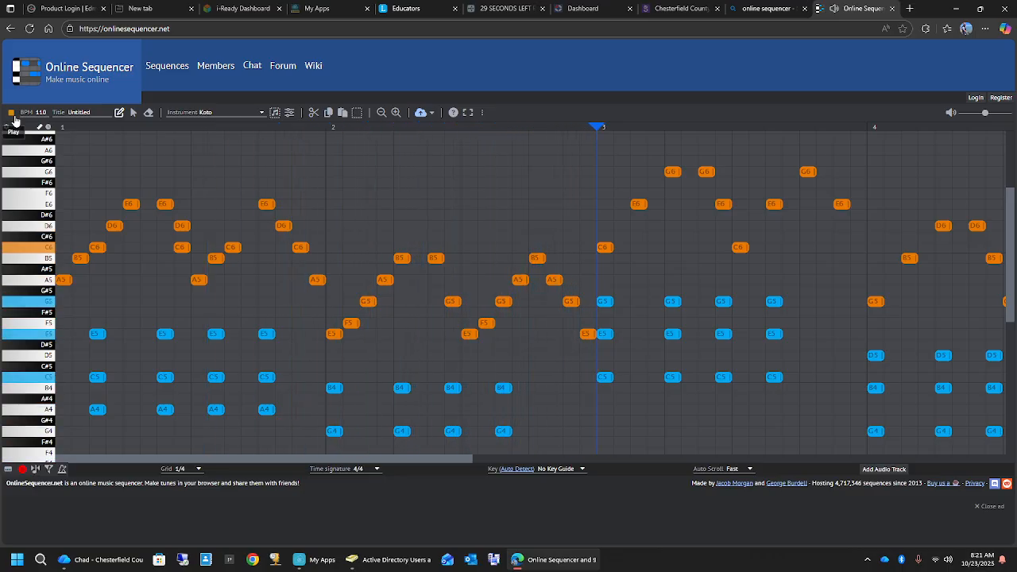
{"action": "left_click", "coordinate": [12, 115]}
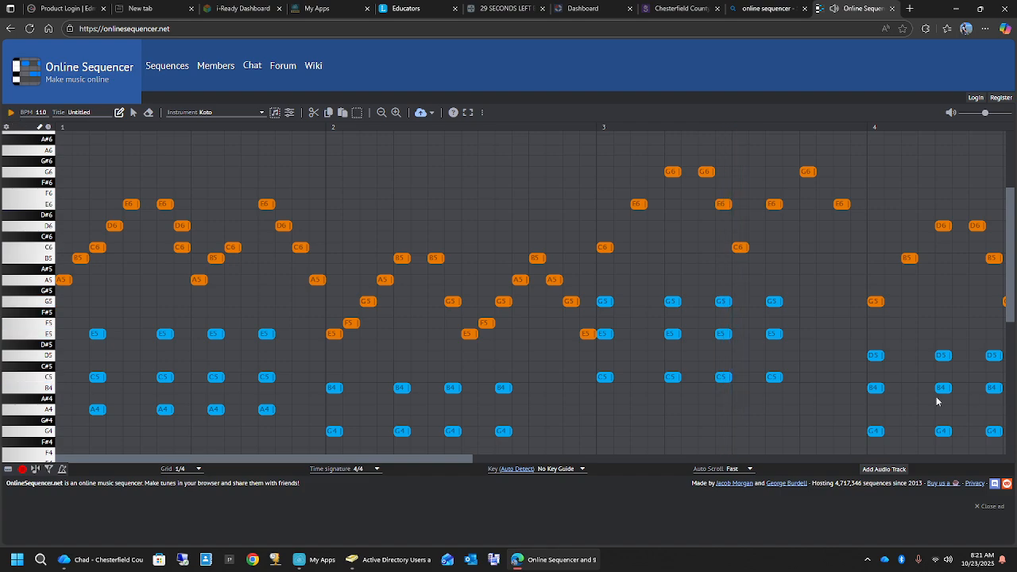
- Add Koto passing notes D6, F6, D6 and C6 on grid steps 2, 4, 10 and 16 of measure 3
{"action": "left_click", "coordinate": [622, 225]}
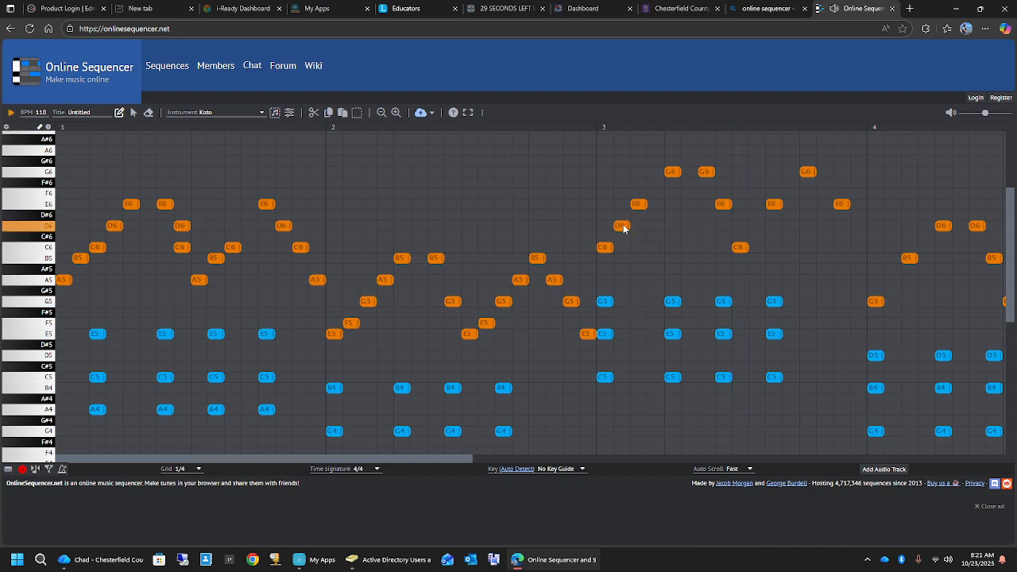
{"action": "left_click", "coordinate": [657, 193]}
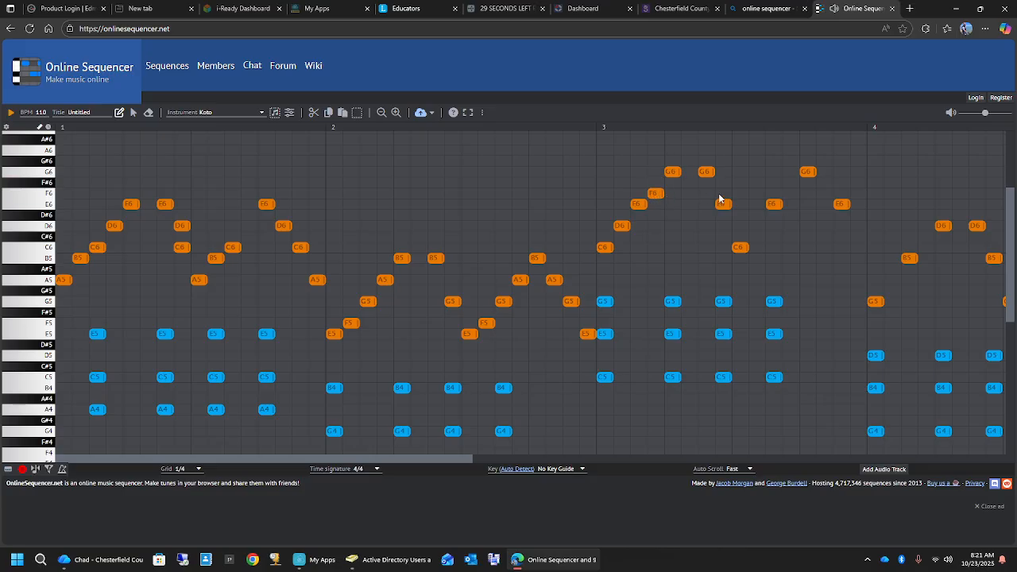
{"action": "left_click", "coordinate": [757, 226]}
- Add Koto notes A5, C6, A5, C6 and G5 on grid steps 2, 4, 10, 14 and 16 of measure 4, and play the loop
{"action": "left_click", "coordinate": [892, 279]}
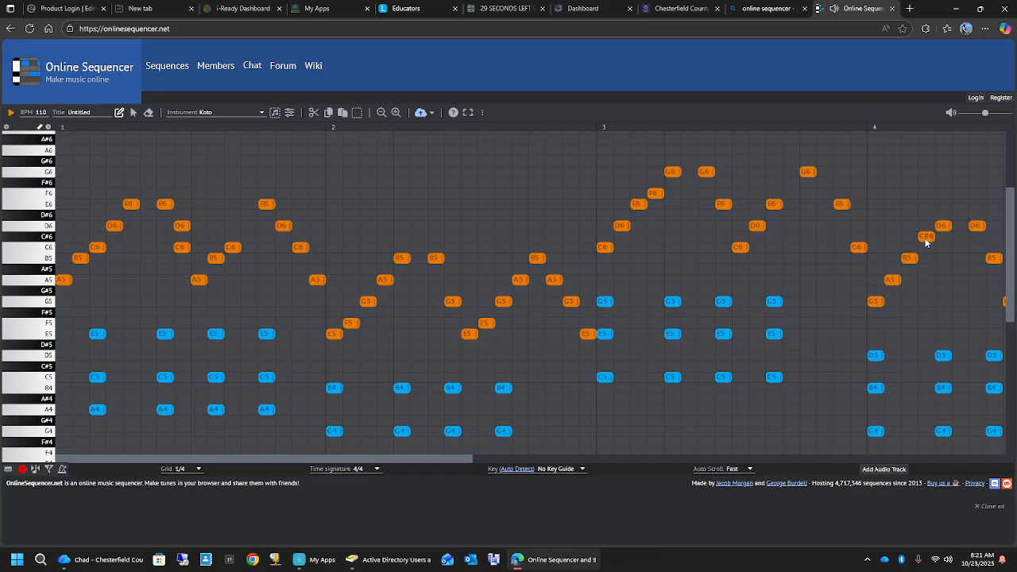
{"action": "left_click", "coordinate": [927, 249]}
{"action": "left_click_drag", "start_coordinate": [430, 459], "coordinate": [559, 457]}
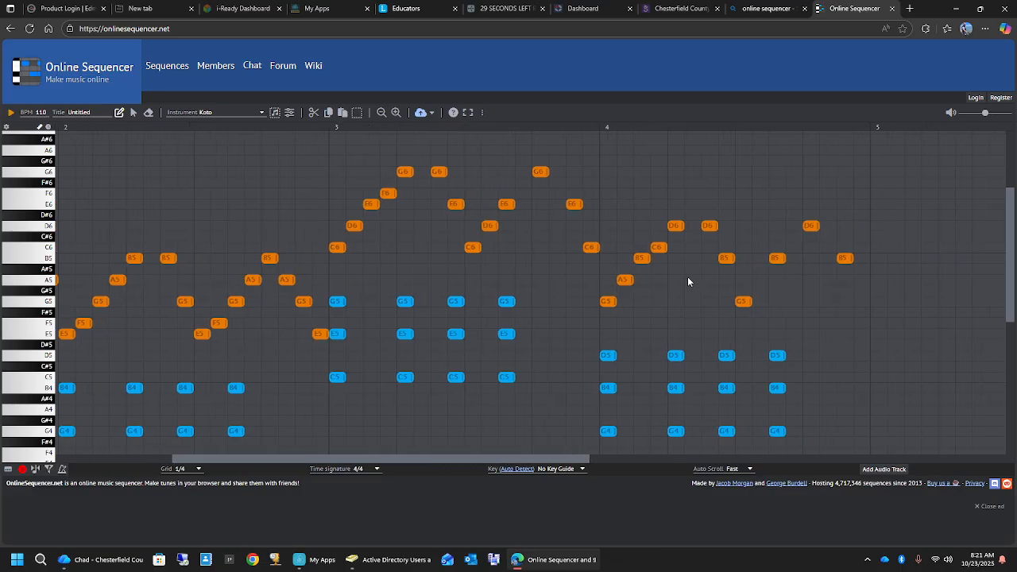
{"action": "left_click", "coordinate": [761, 280]}
{"action": "left_click", "coordinate": [832, 248]}
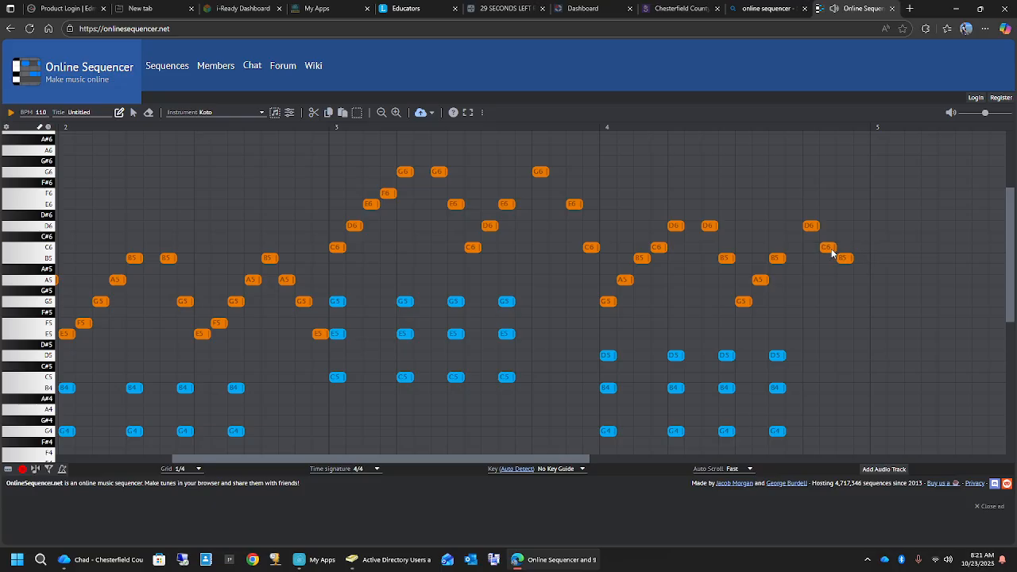
{"action": "left_click", "coordinate": [862, 292]}
{"action": "left_click", "coordinate": [863, 302]}
{"action": "left_click_drag", "start_coordinate": [546, 466], "coordinate": [430, 460]}
{"action": "left_click", "coordinate": [11, 113]}
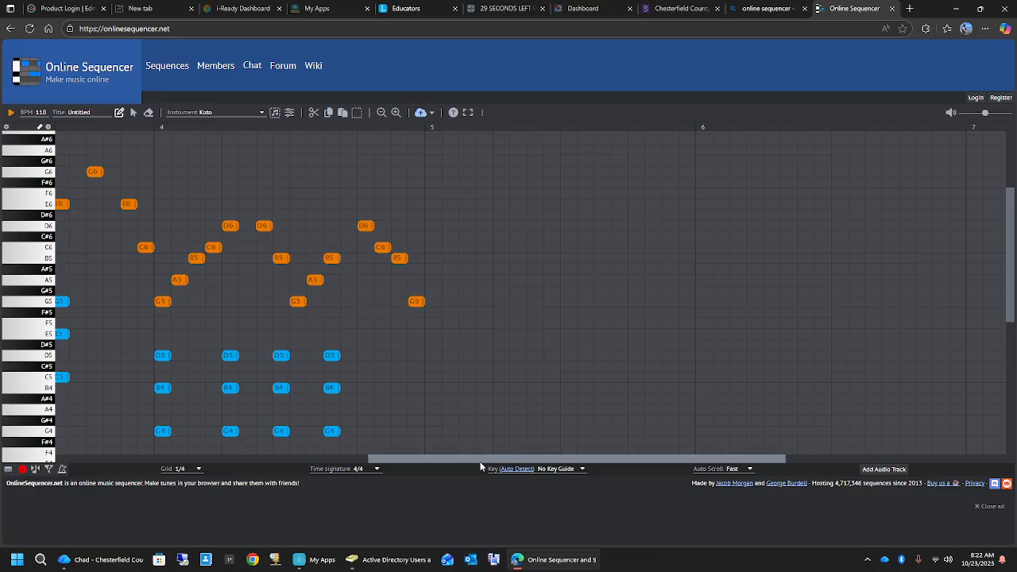
- Save the finished sequence online to generate its shareable link
{"action": "left_click_drag", "start_coordinate": [488, 459], "coordinate": [117, 451]}
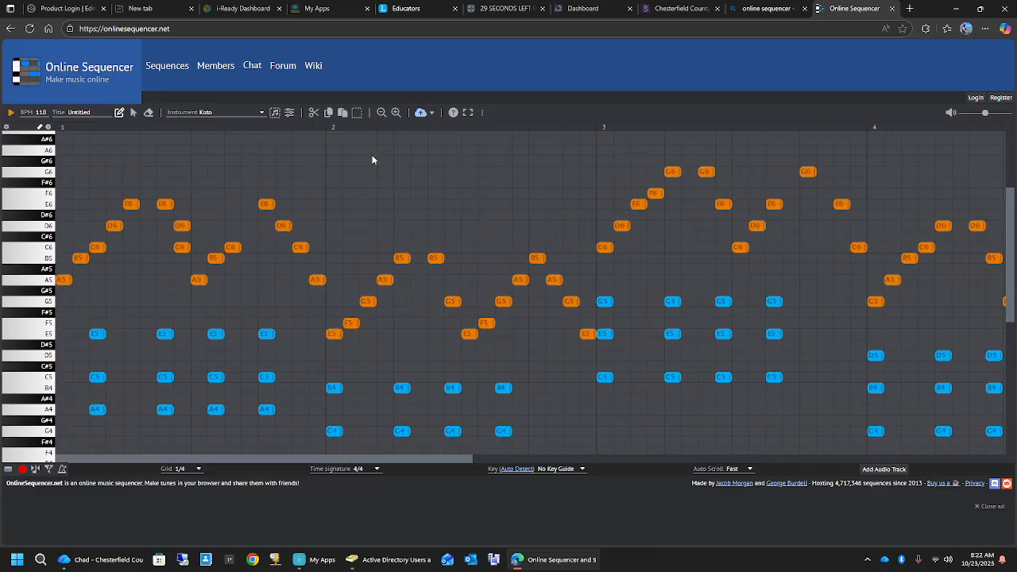
{"action": "left_click", "coordinate": [422, 117]}
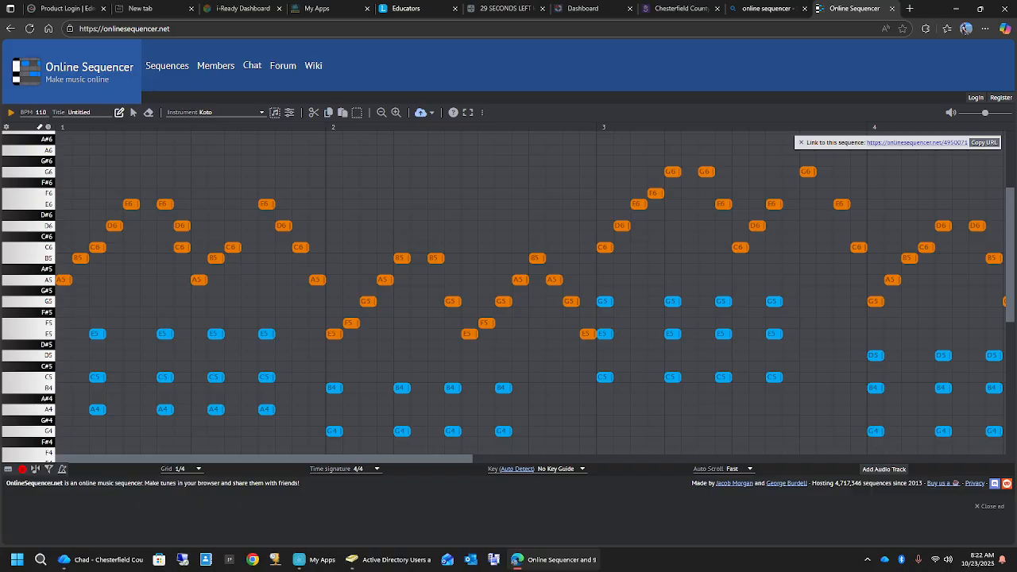
{"action": "scroll", "coordinate": [446, 239], "scroll_direction": "down", "scroll_amount": 2}
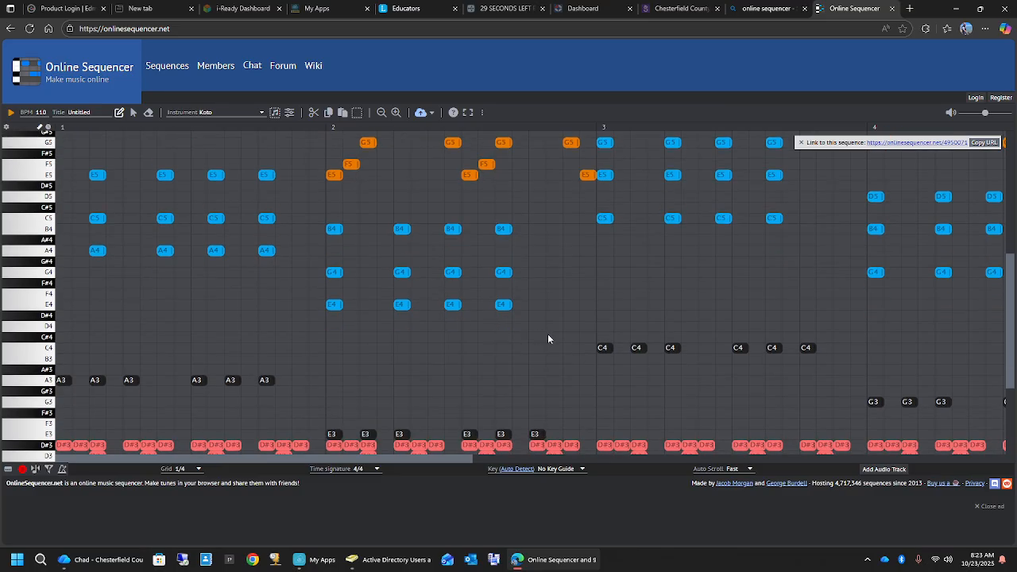
{"action": "scroll", "coordinate": [548, 338], "scroll_direction": "down", "scroll_amount": 1}
{"action": "scroll", "coordinate": [540, 372], "scroll_direction": "up", "scroll_amount": 3}
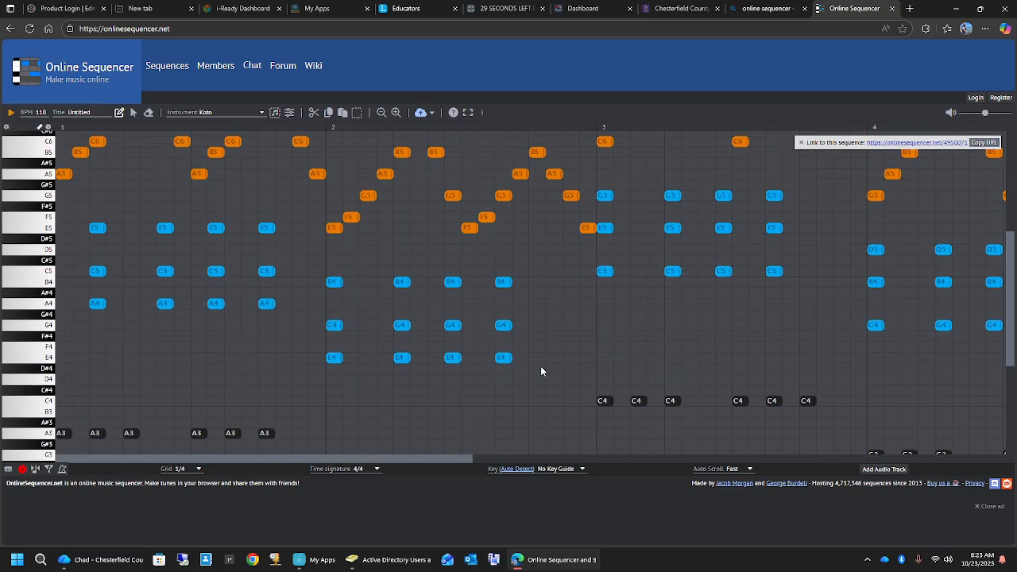